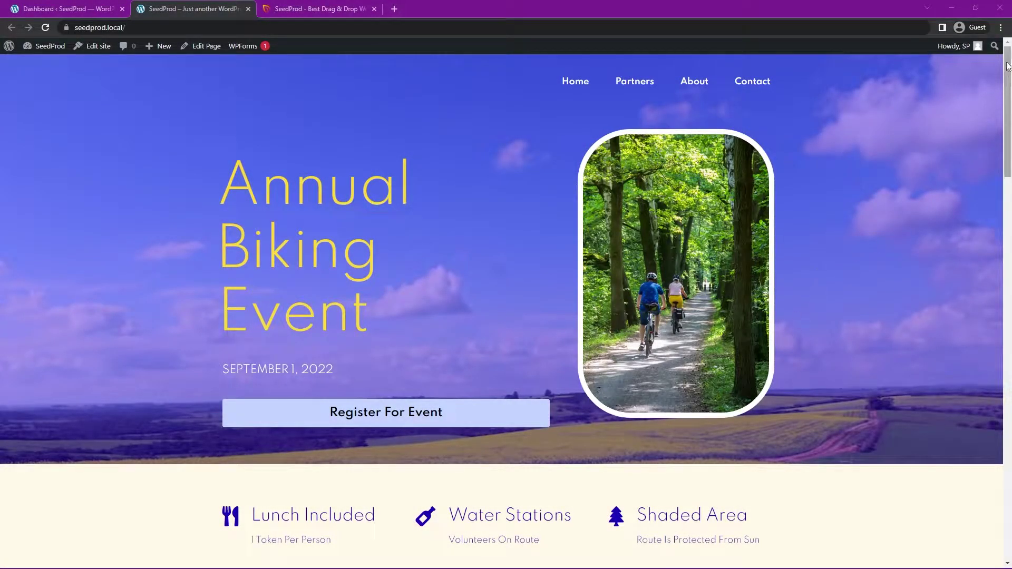
- Look through the Home, Partners, About and Contact pages of the biking event site, and view the SeedProd product website
drag(1007, 72, 981, 50)
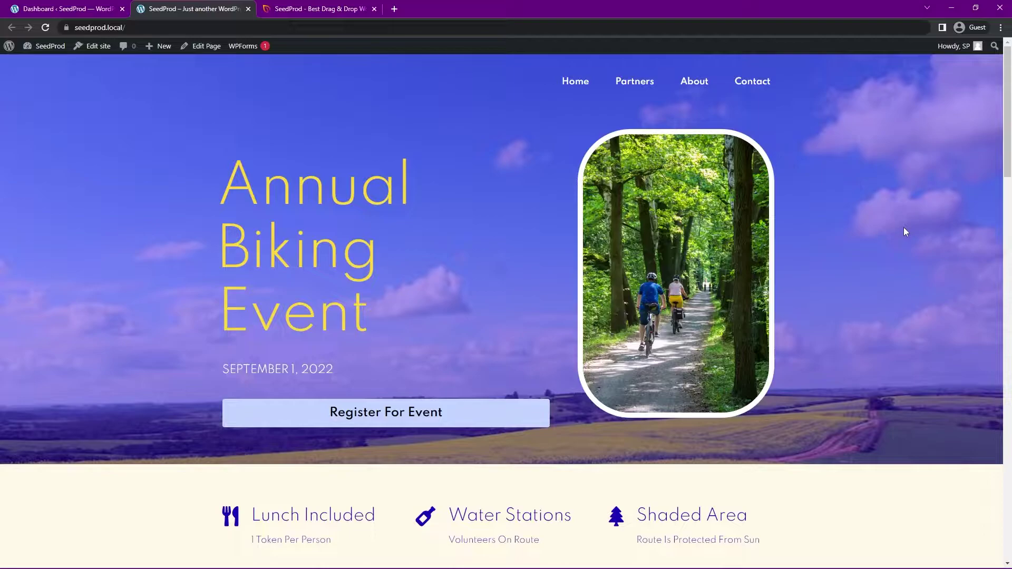
click(633, 85)
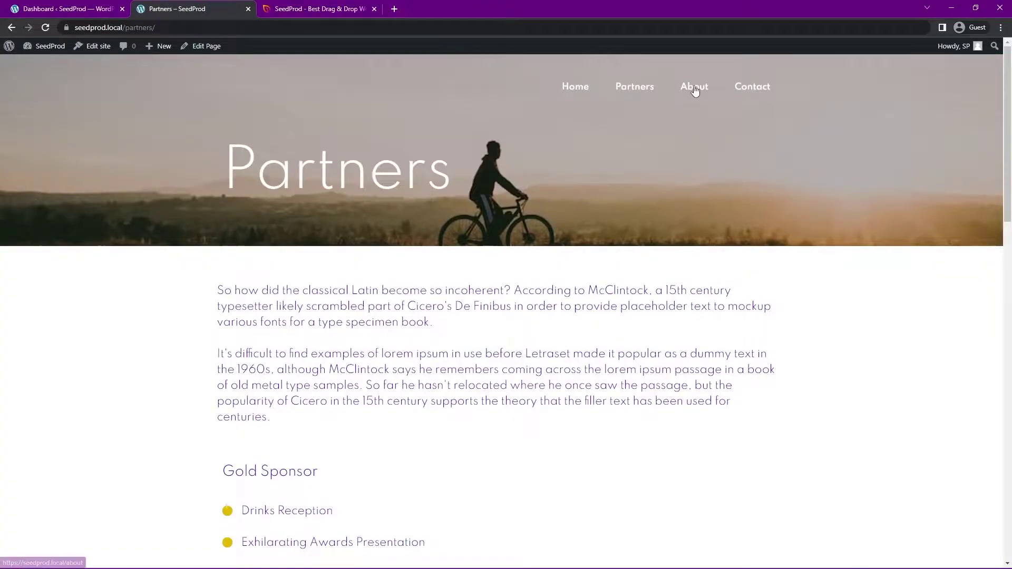
click(695, 87)
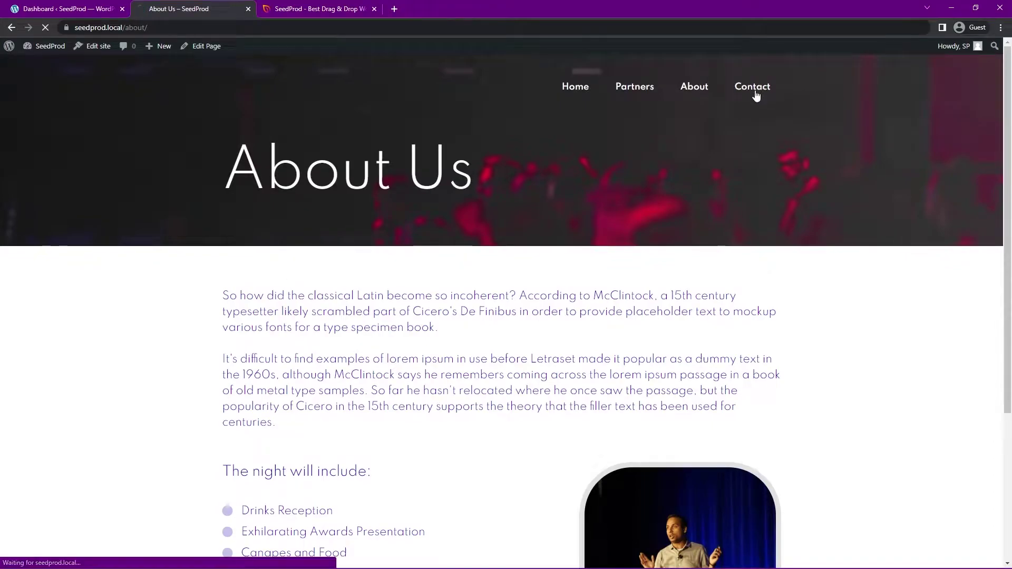
click(757, 90)
click(580, 90)
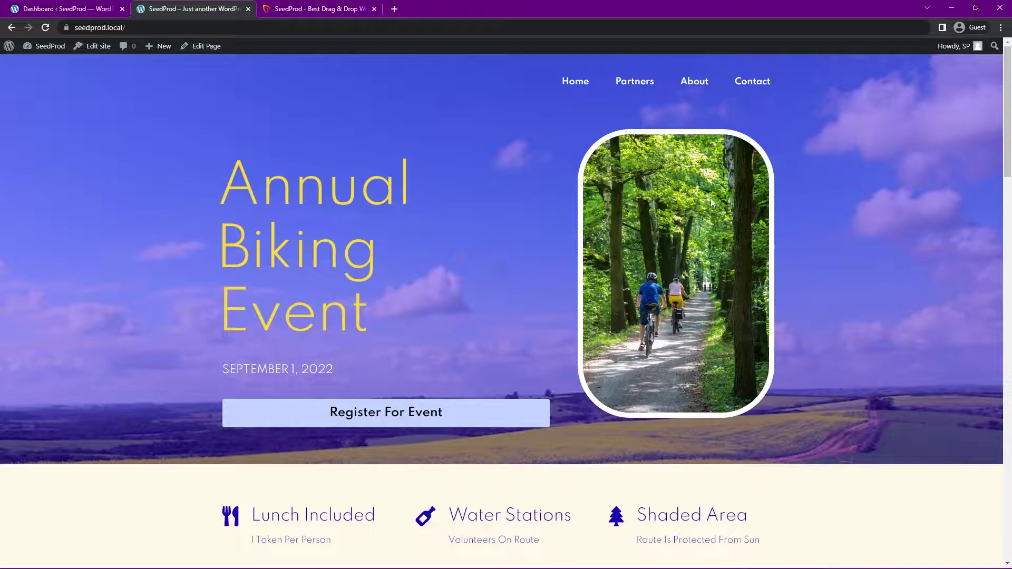
click(306, 9)
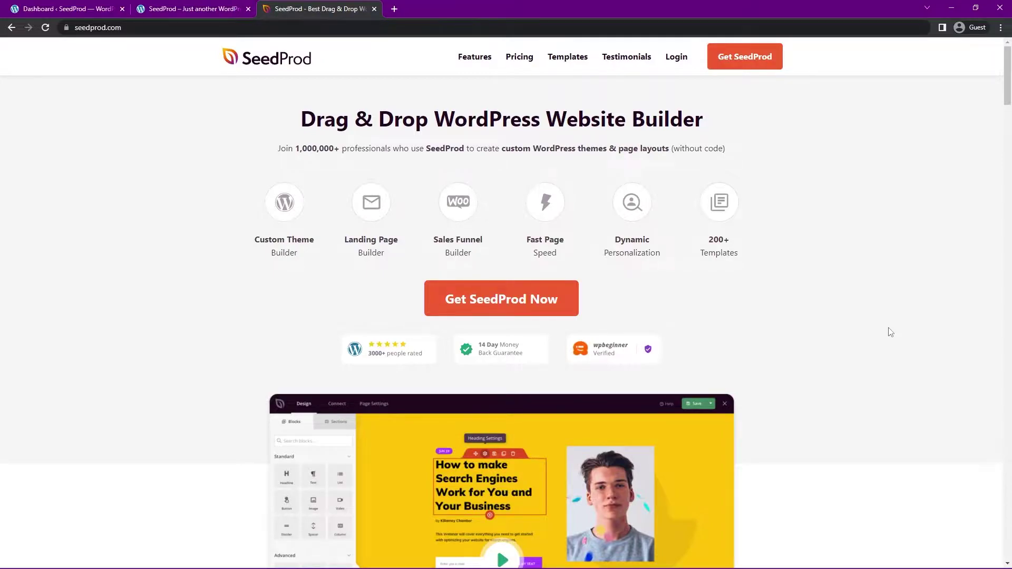
click(374, 9)
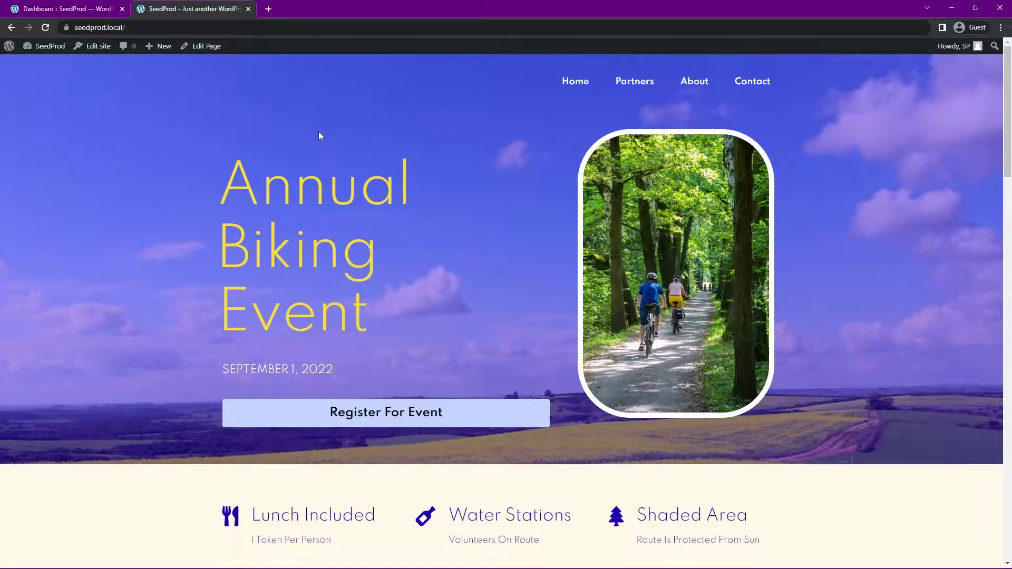
- Show the list of installed plugins in the event site's WordPress dashboard
click(63, 9)
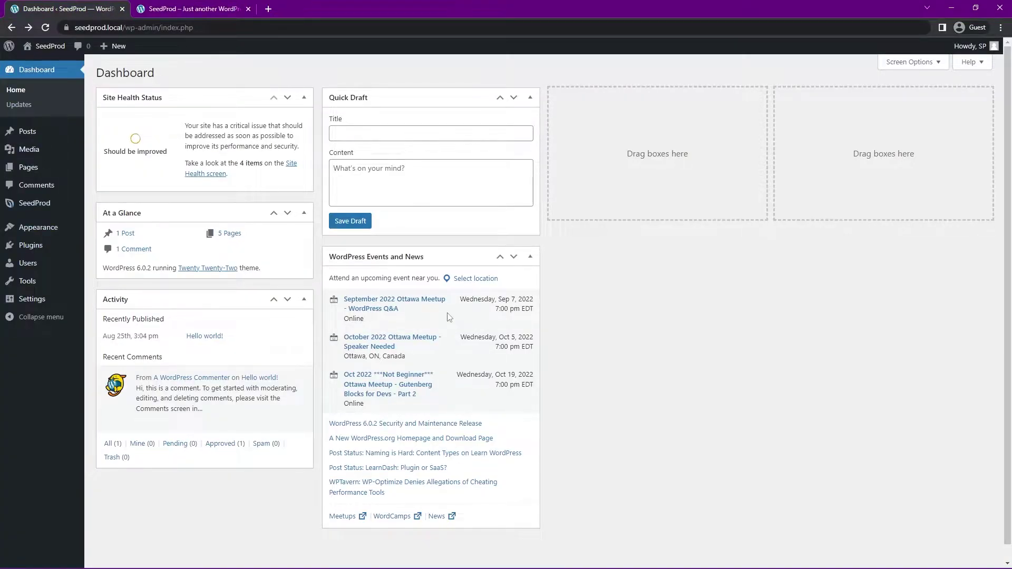
mouse_move(31, 247)
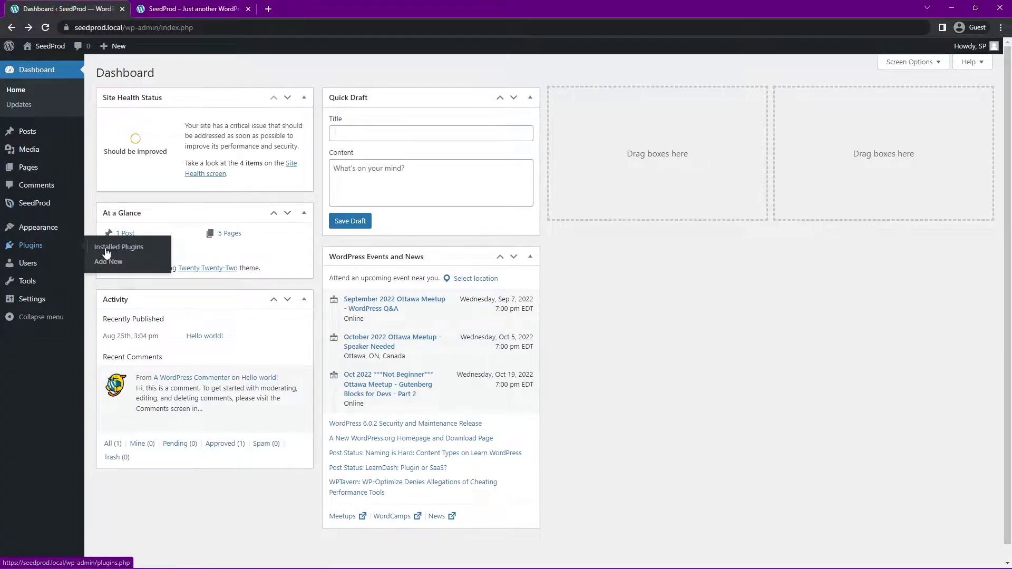
click(131, 251)
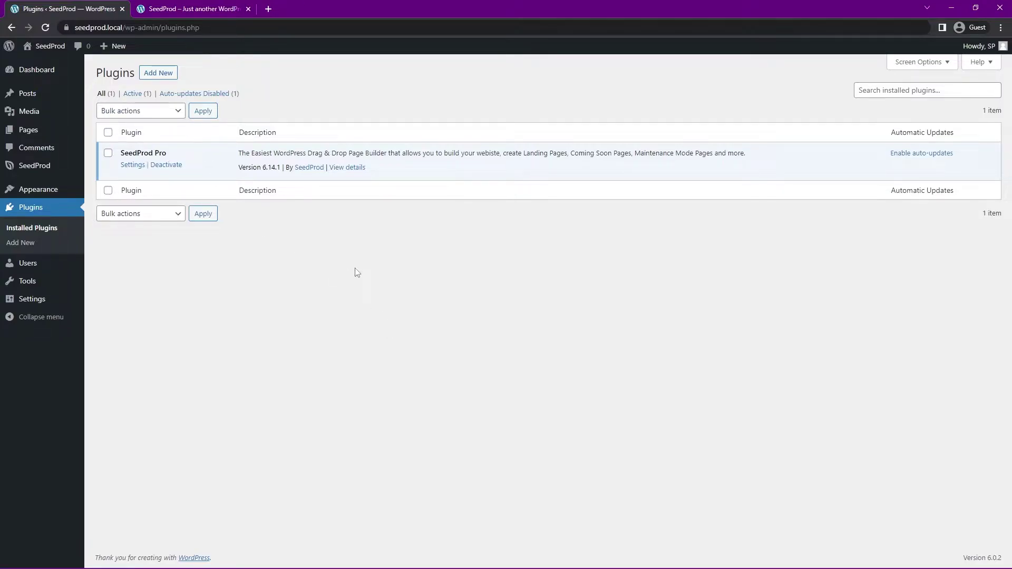
- Log in to the WPForms account at wpforms.com, download the WPForms Pro plugin archive and copy its license key
click(267, 11)
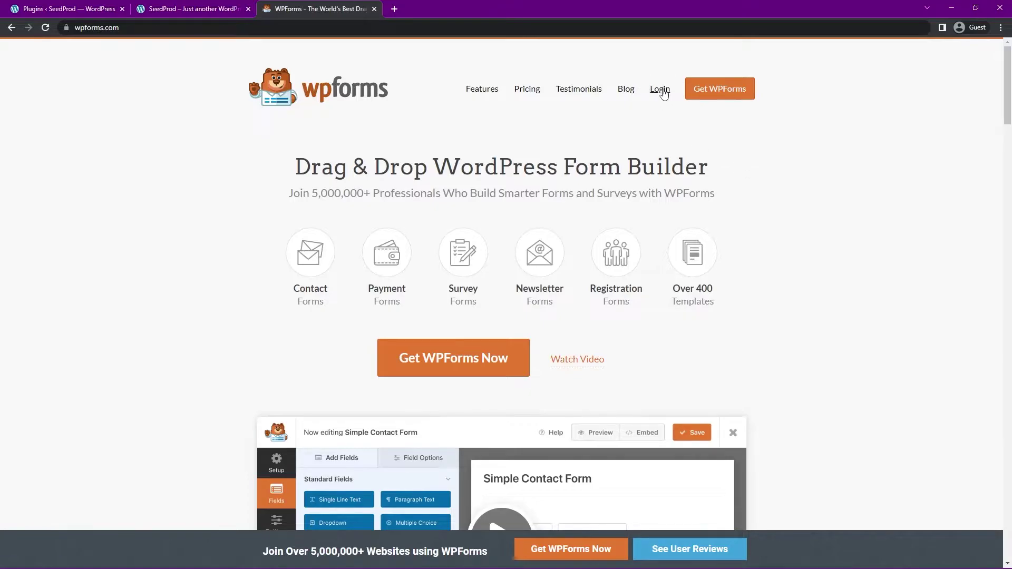
click(660, 89)
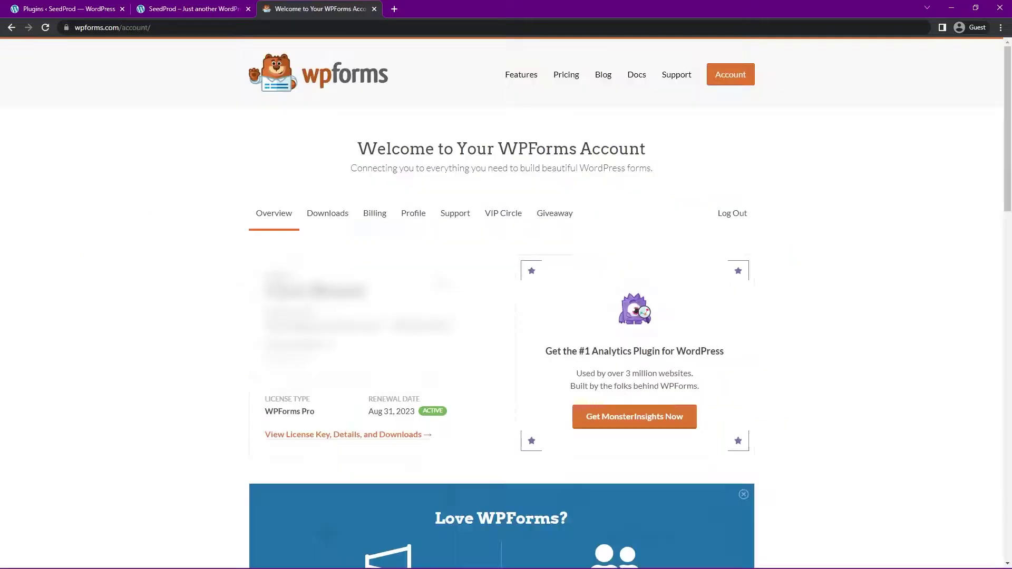
click(329, 219)
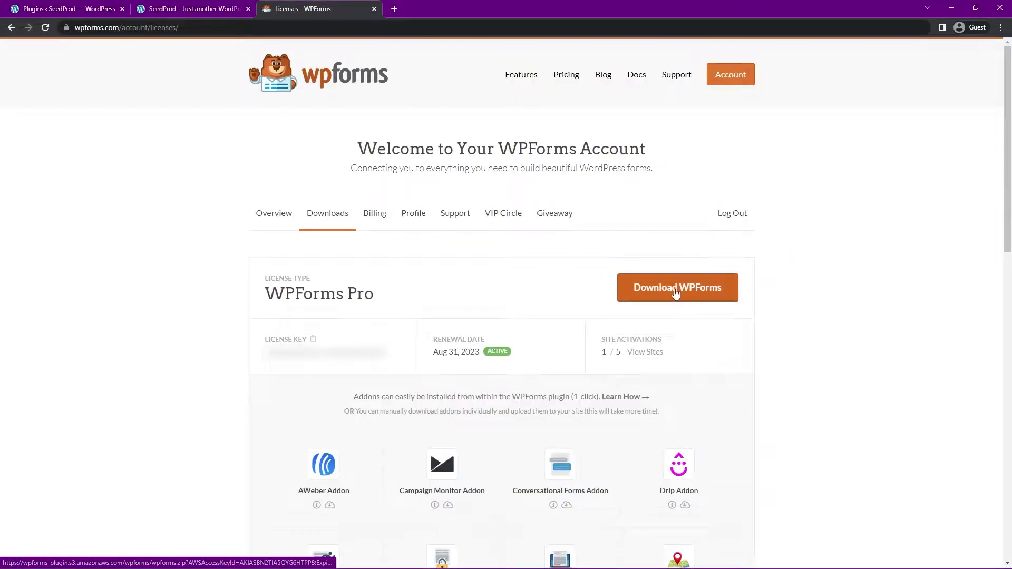
click(675, 293)
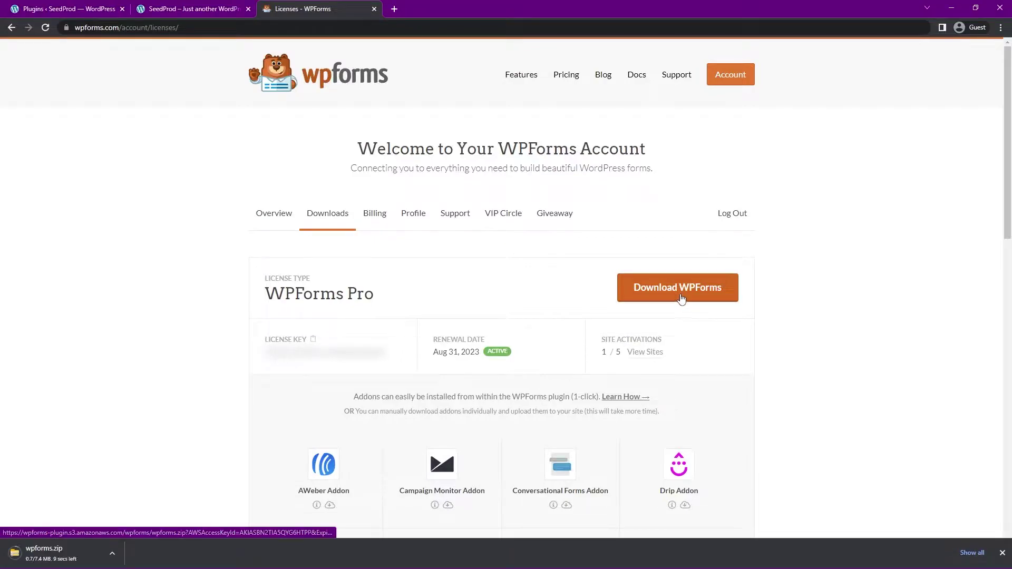
click(315, 340)
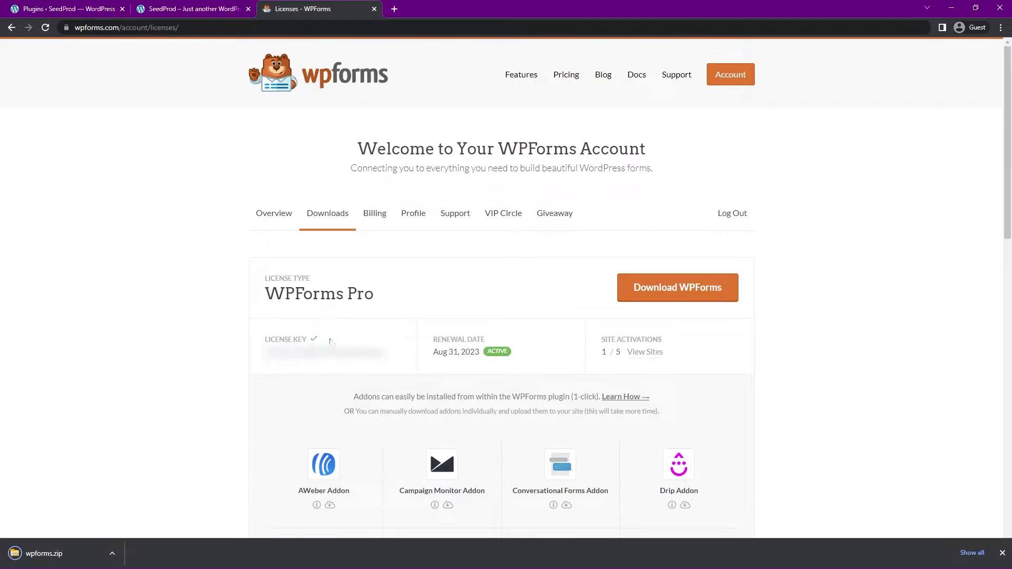
- Upload wpforms.zip as a new plugin in WordPress, then install and activate it
click(374, 9)
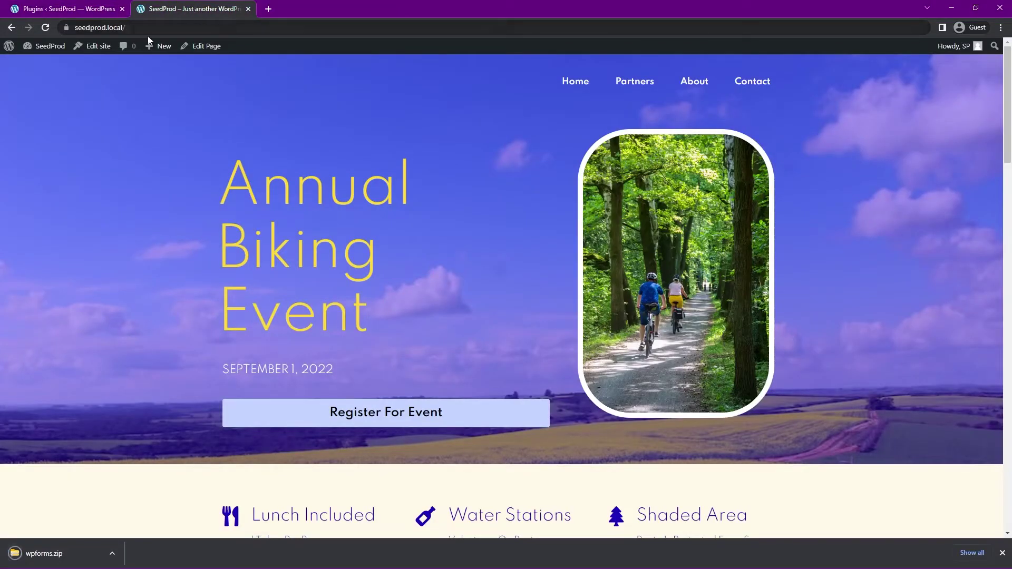
click(248, 9)
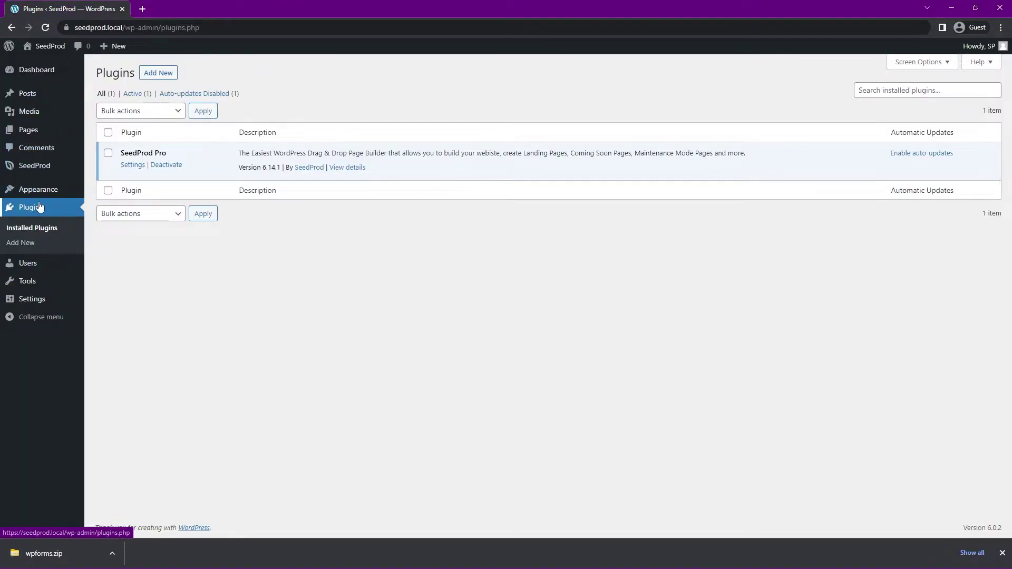
click(23, 244)
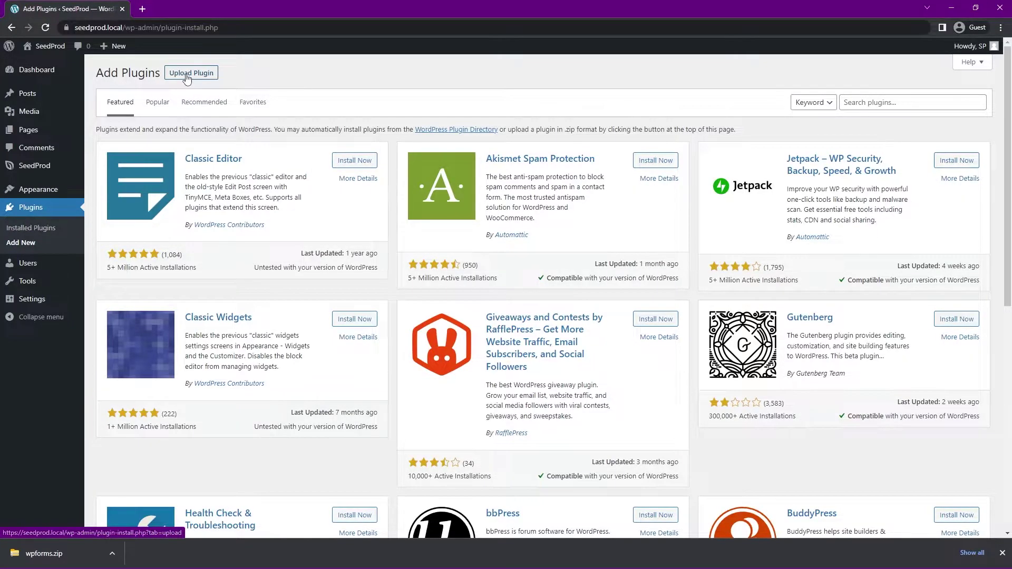
click(187, 77)
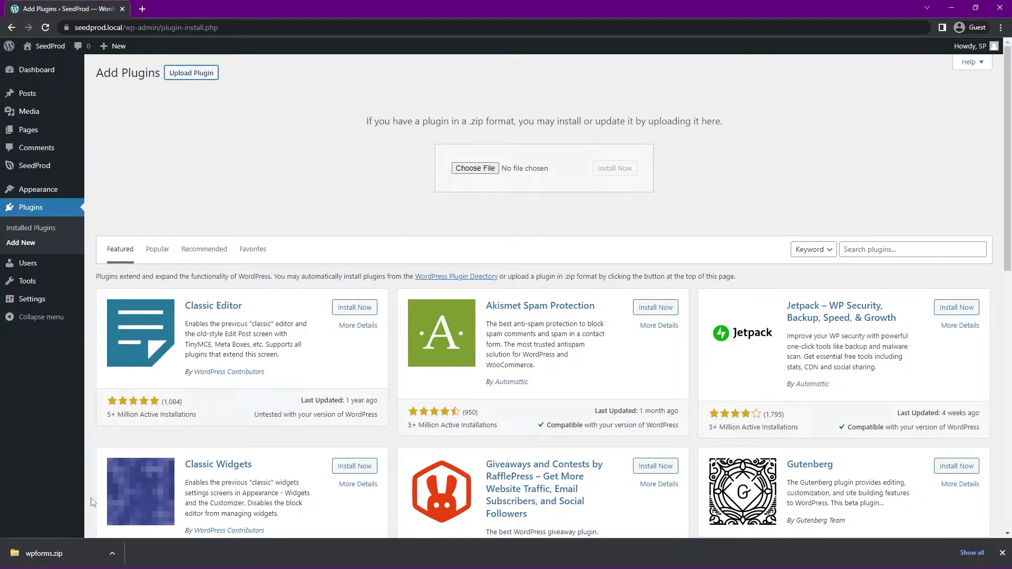
drag(13, 553, 482, 171)
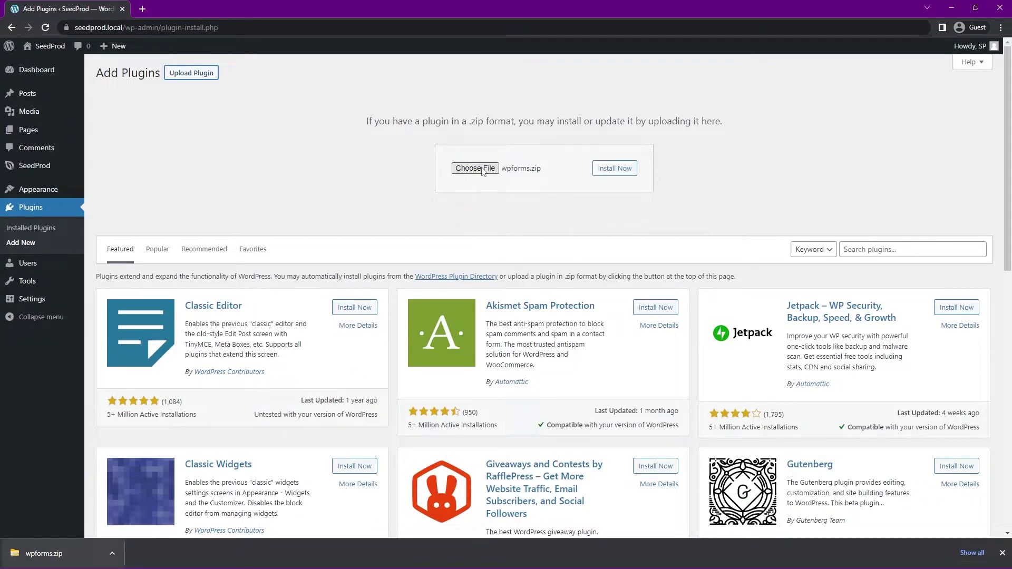
click(618, 172)
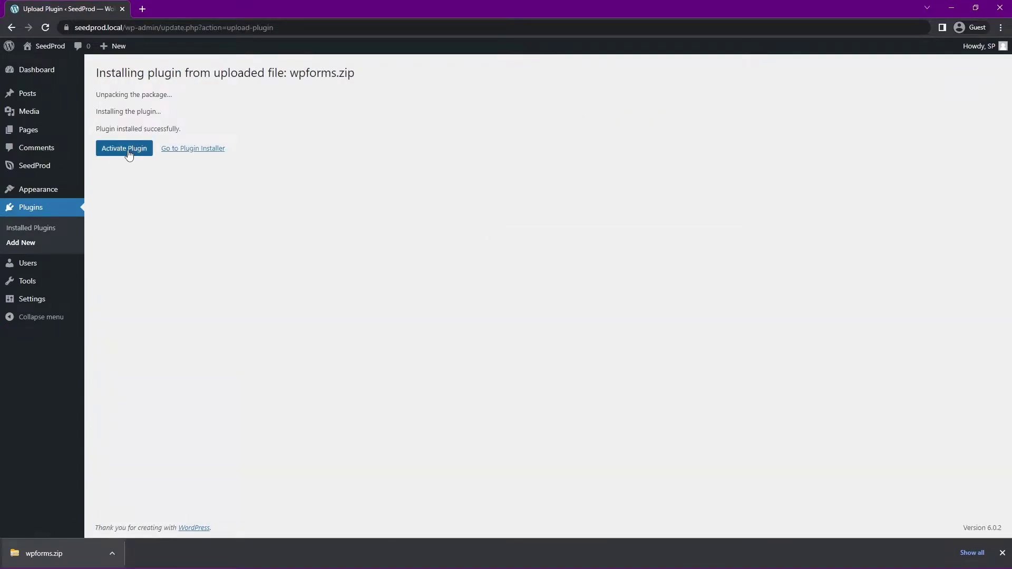
click(128, 152)
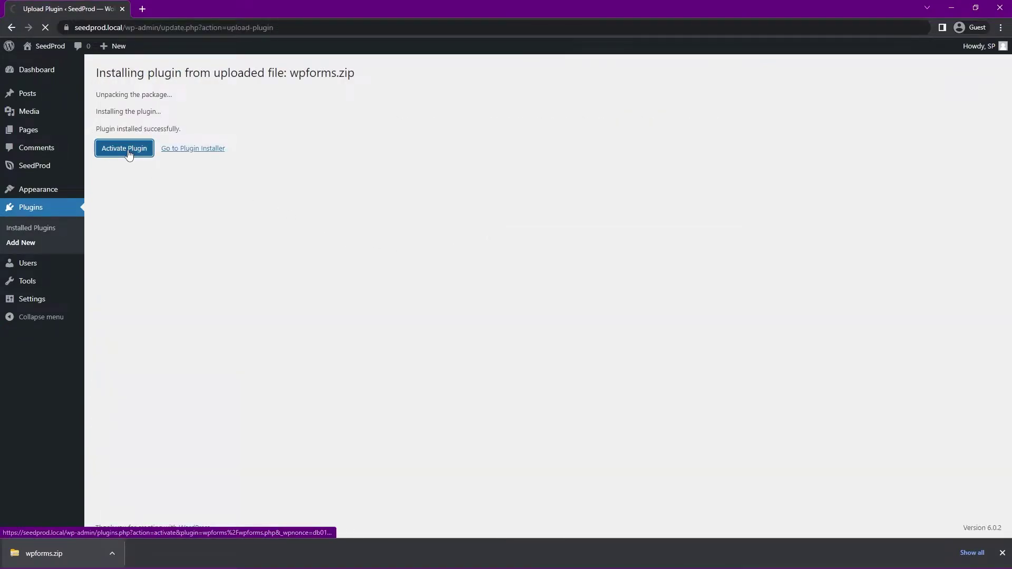
- Paste the license key into the WPForms general settings and verify it
drag(1005, 122, 978, 83)
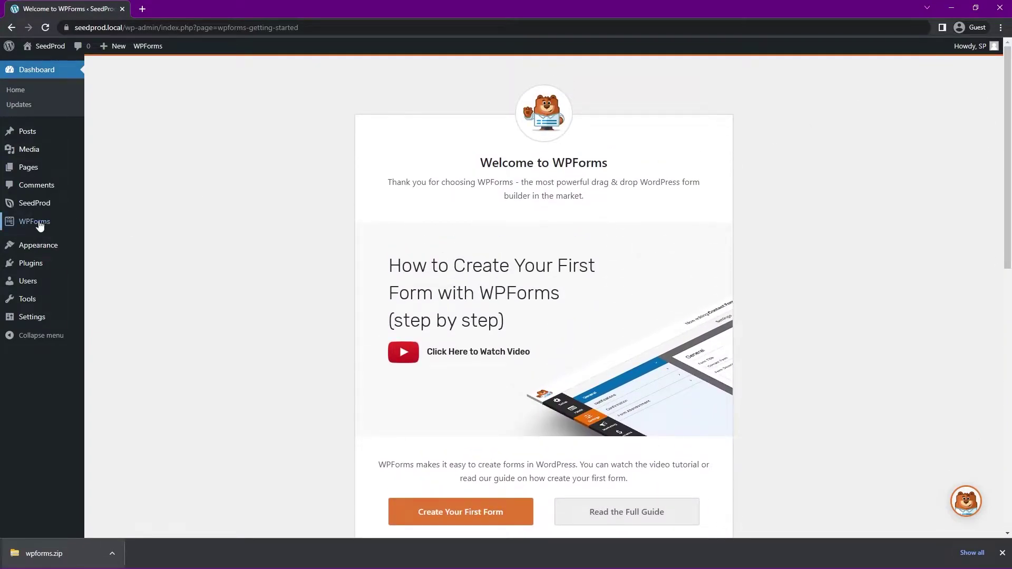
mouse_move(33, 226)
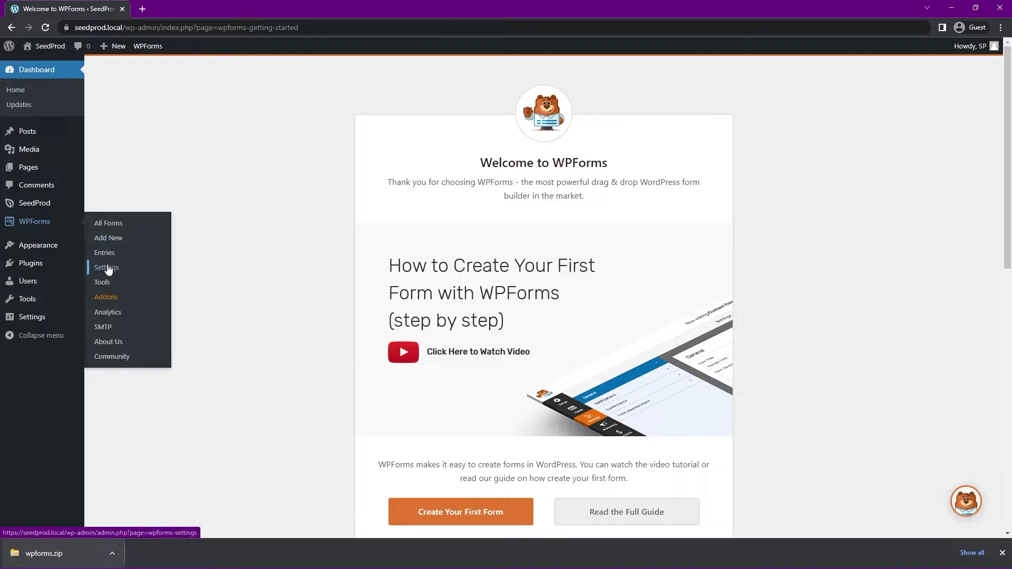
click(109, 269)
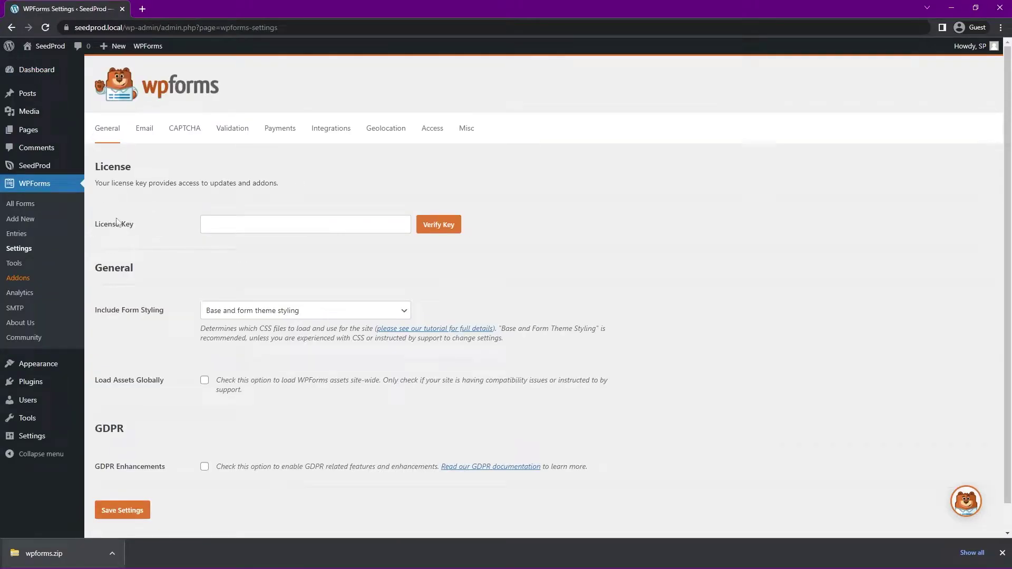
click(242, 223)
key(ctrl+v)
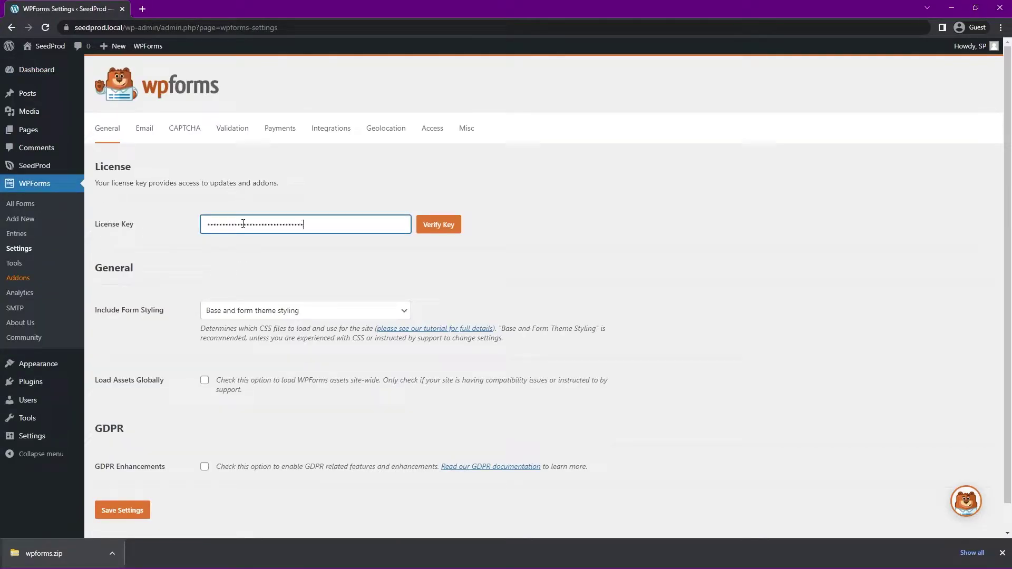
click(438, 224)
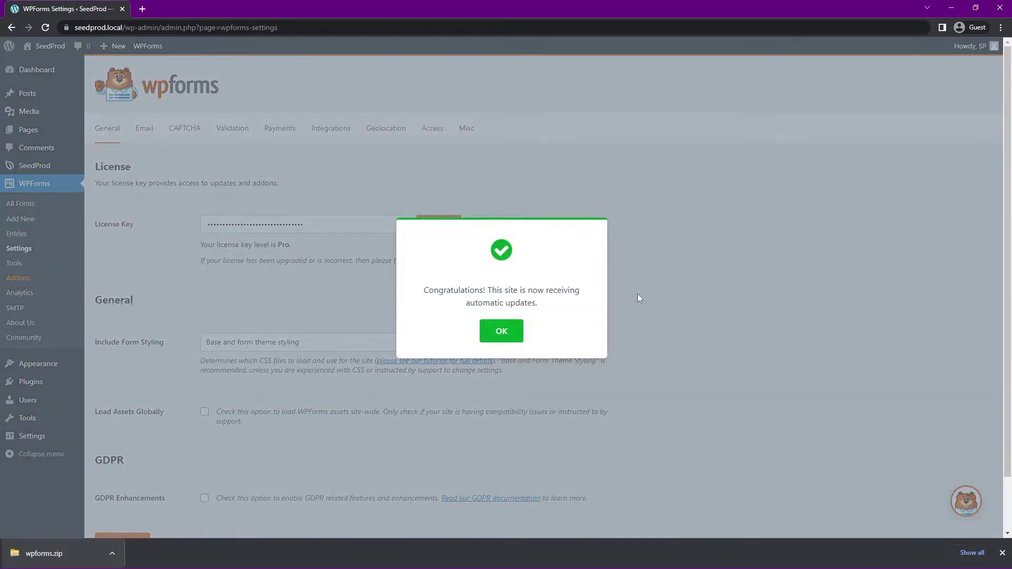
click(501, 332)
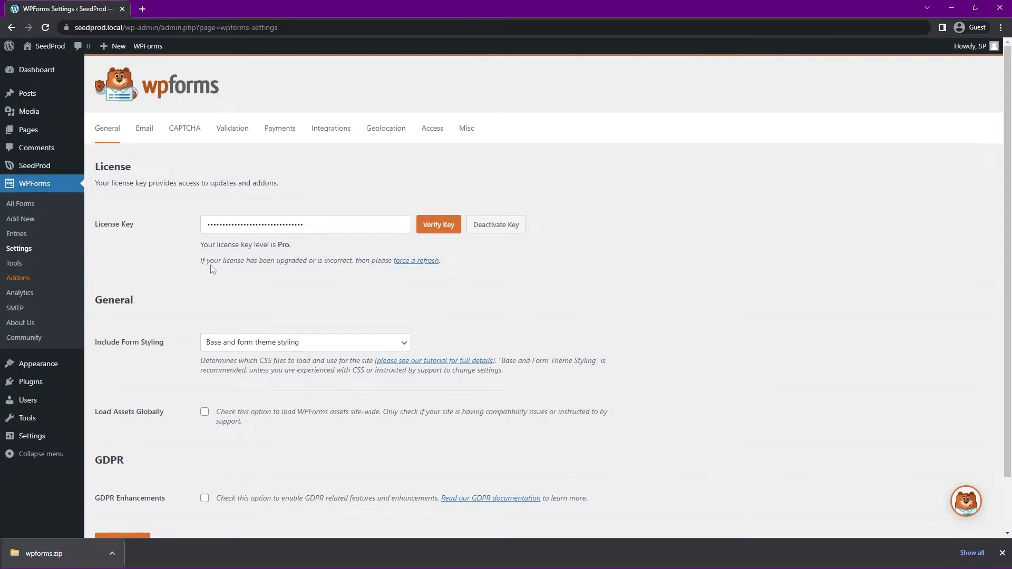
- Create a new form from the Online Event Registration Form template, searching the templates for "online event"
click(21, 224)
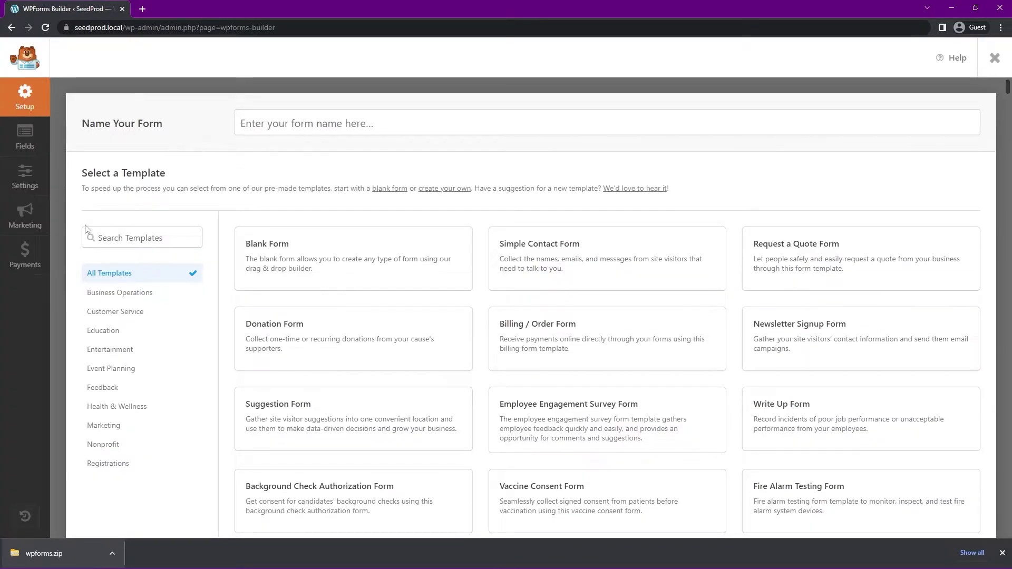
click(160, 237)
text(online event)
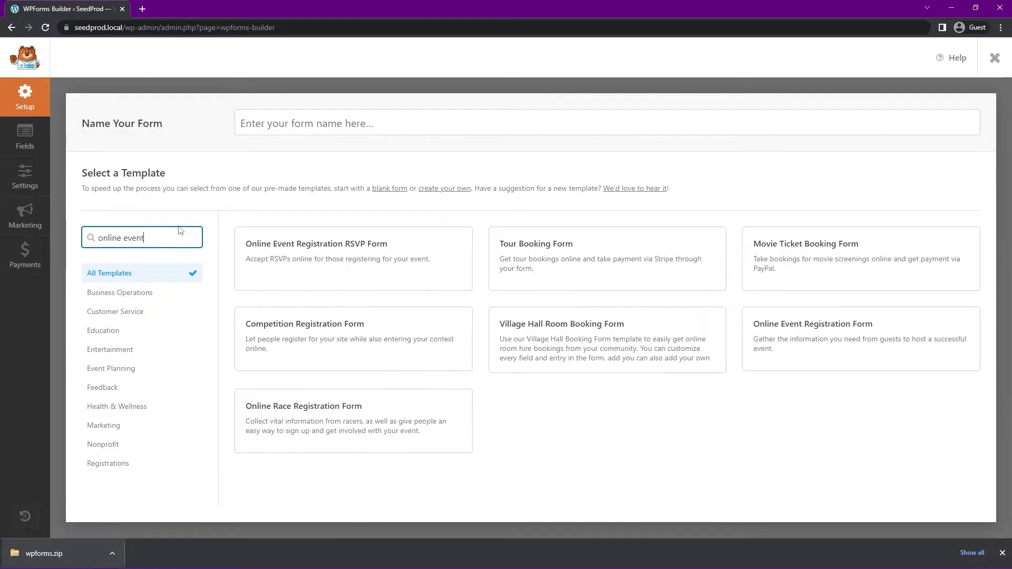
mouse_move(295, 258)
mouse_move(793, 367)
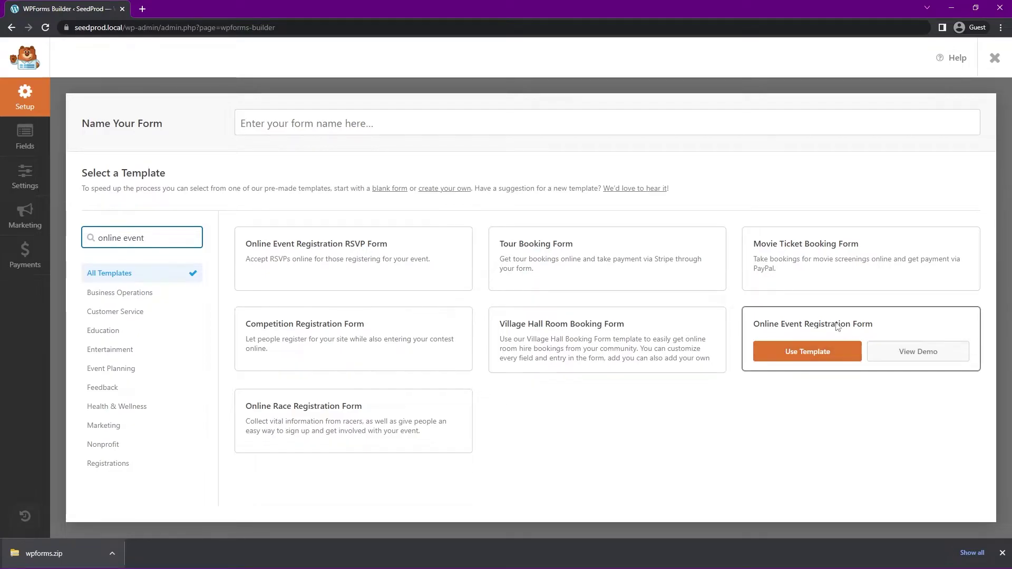
click(805, 353)
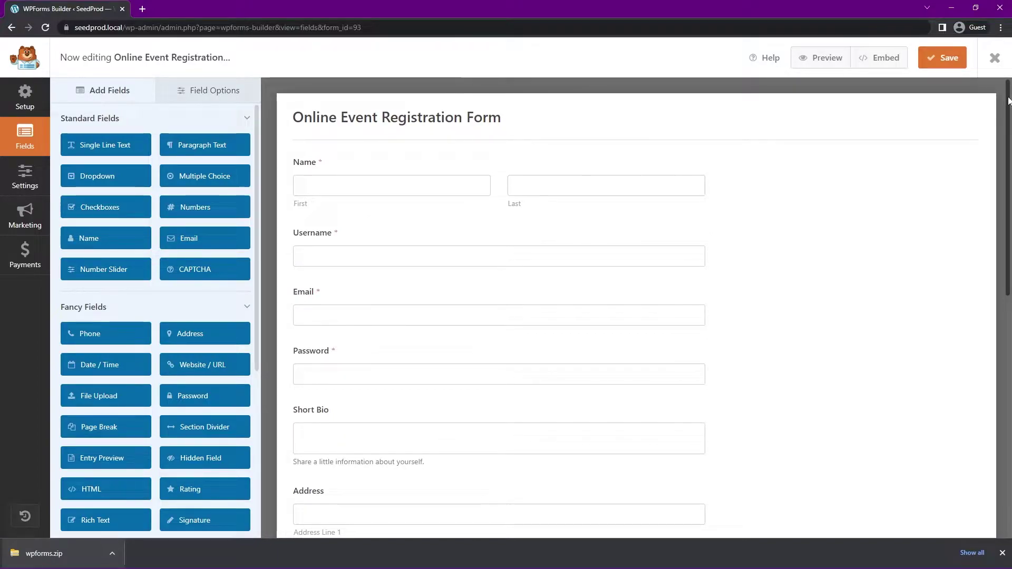
- Delete the Short Bio field from the registration form
drag(1008, 100, 1009, 271)
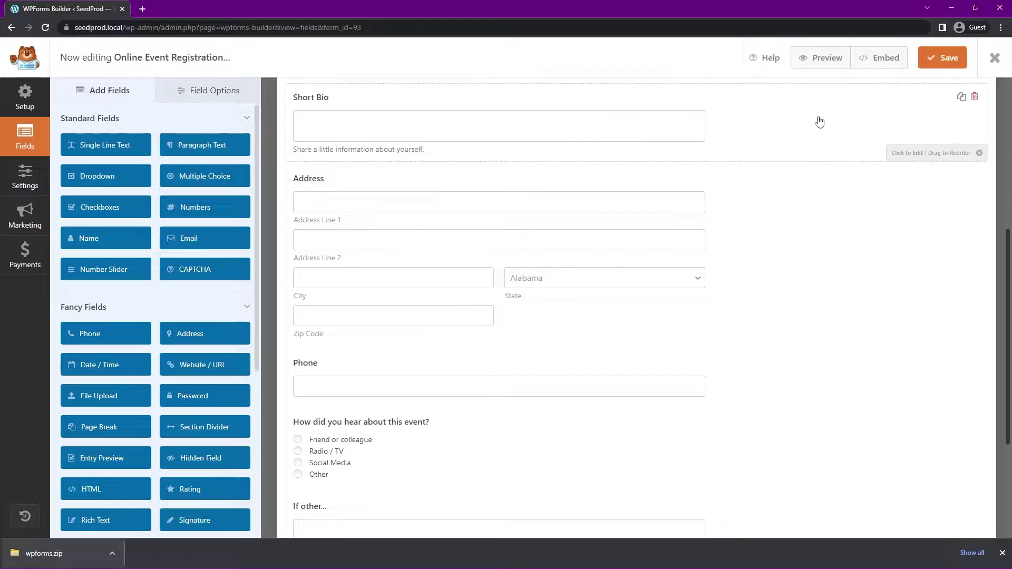
click(974, 97)
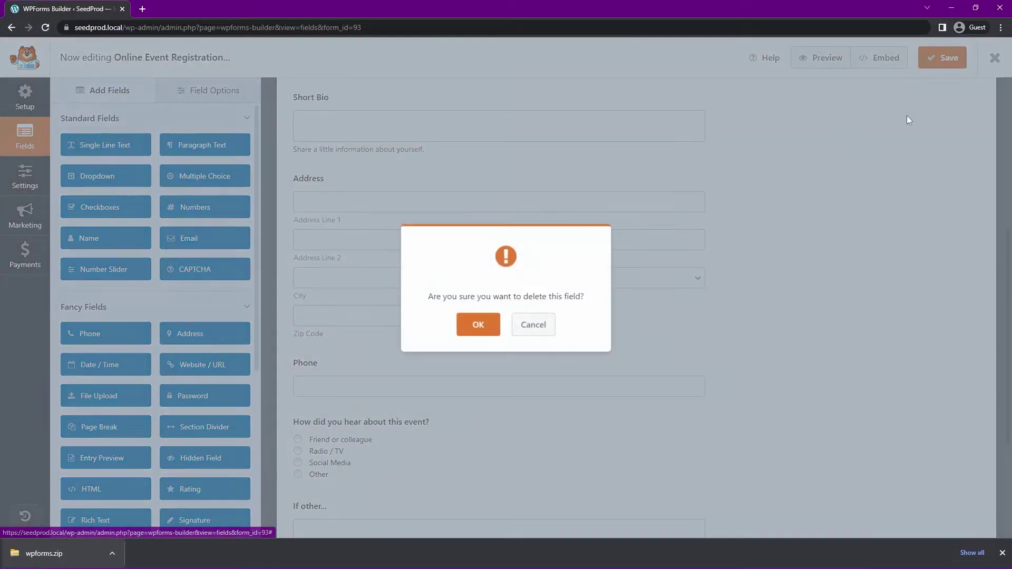
click(477, 325)
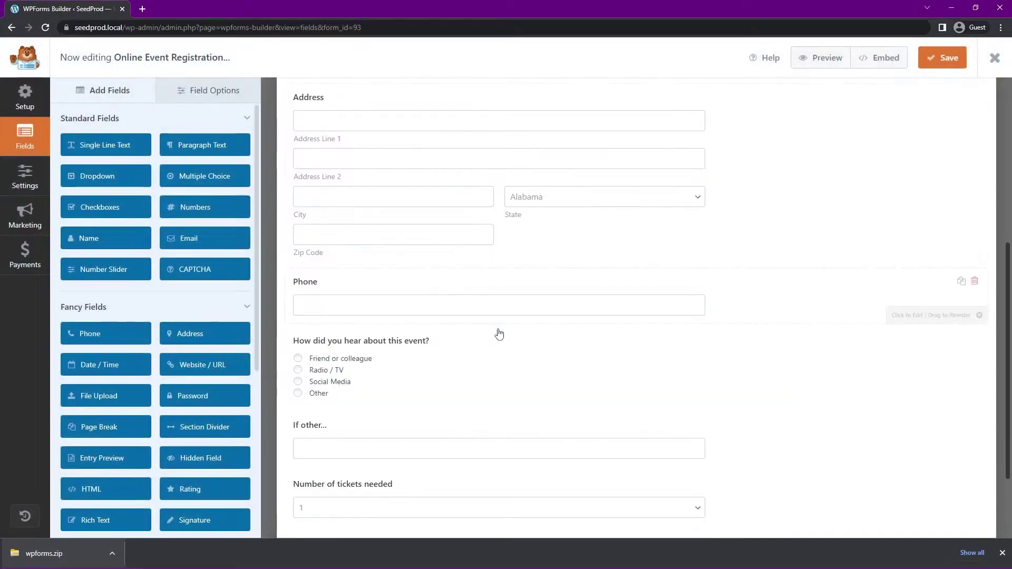
drag(1003, 285, 1004, 368)
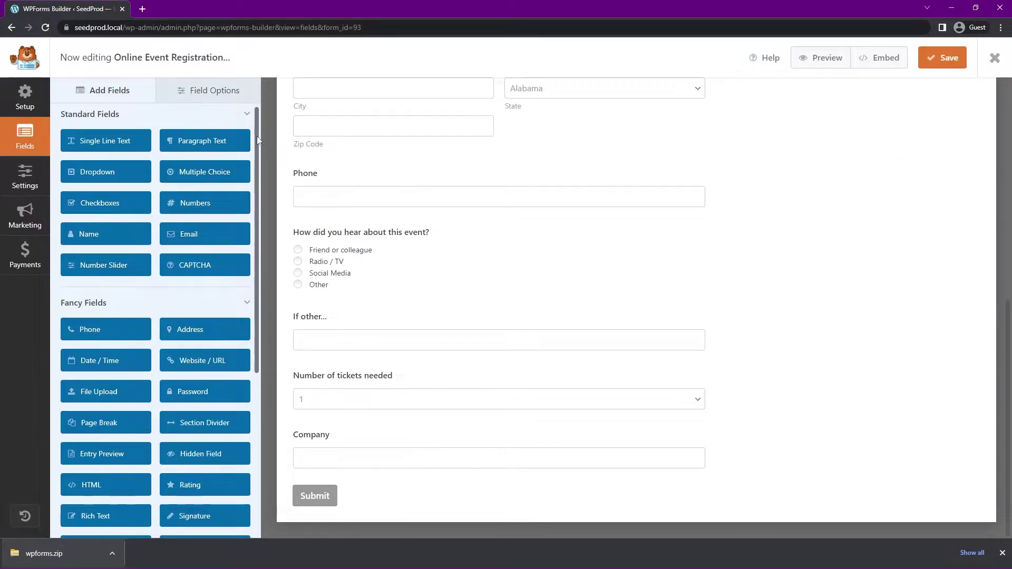
- Delete the "Number of tickets needed" field from the registration form
drag(259, 136, 148, 359)
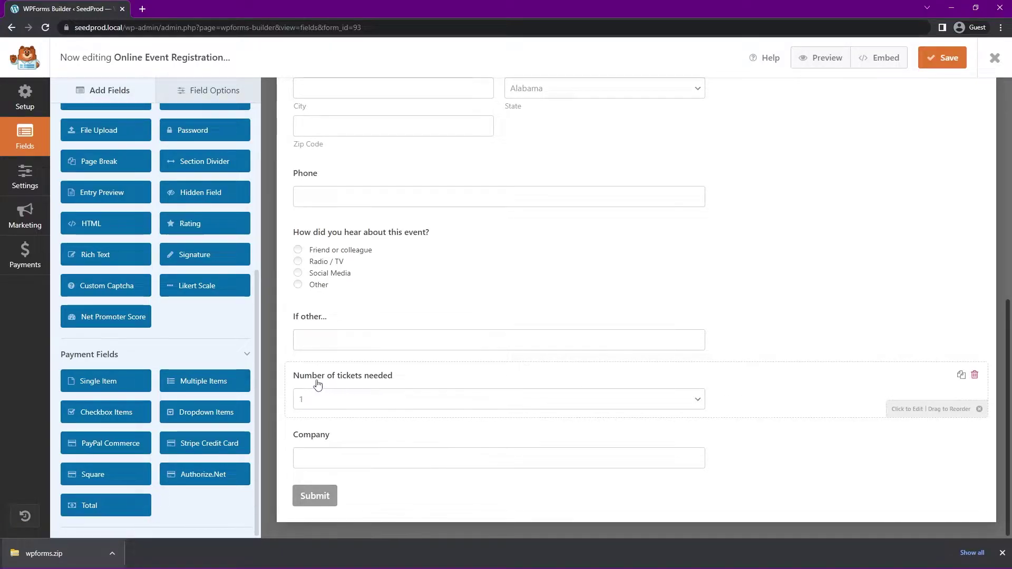
click(974, 375)
click(476, 323)
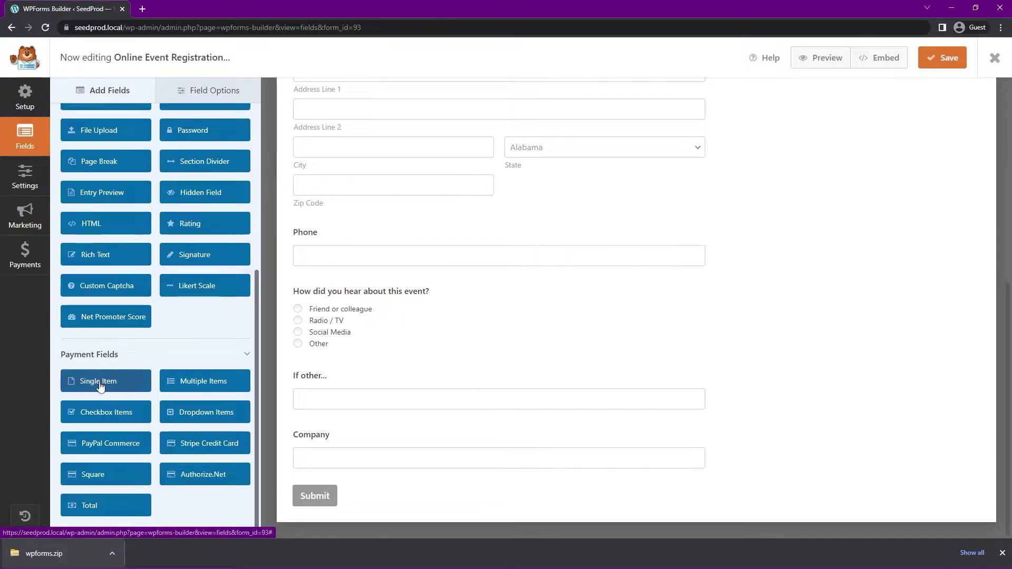
- Add a Multiple Items payment field at the end of the form and label it "Tickets"
click(205, 383)
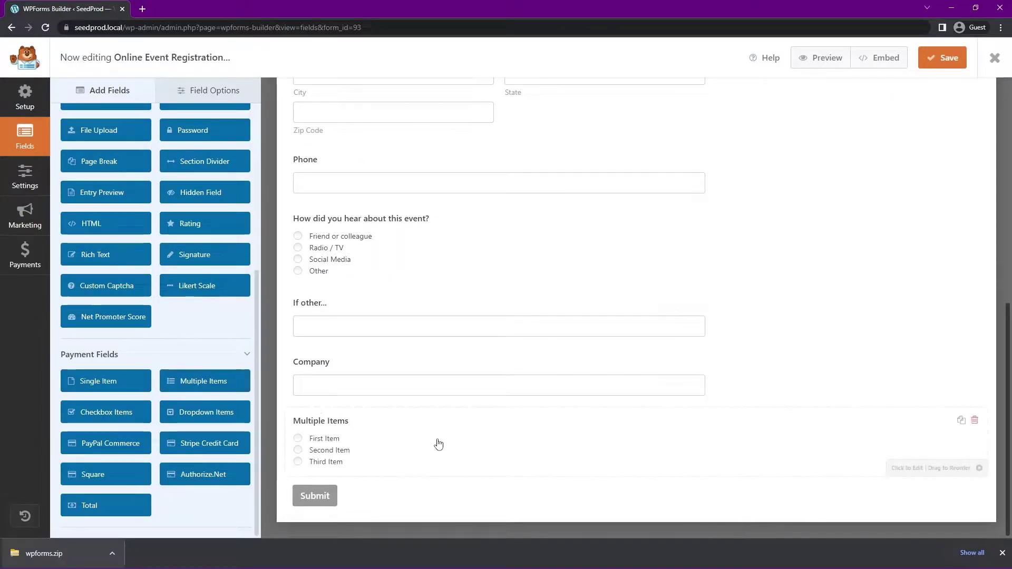
click(621, 436)
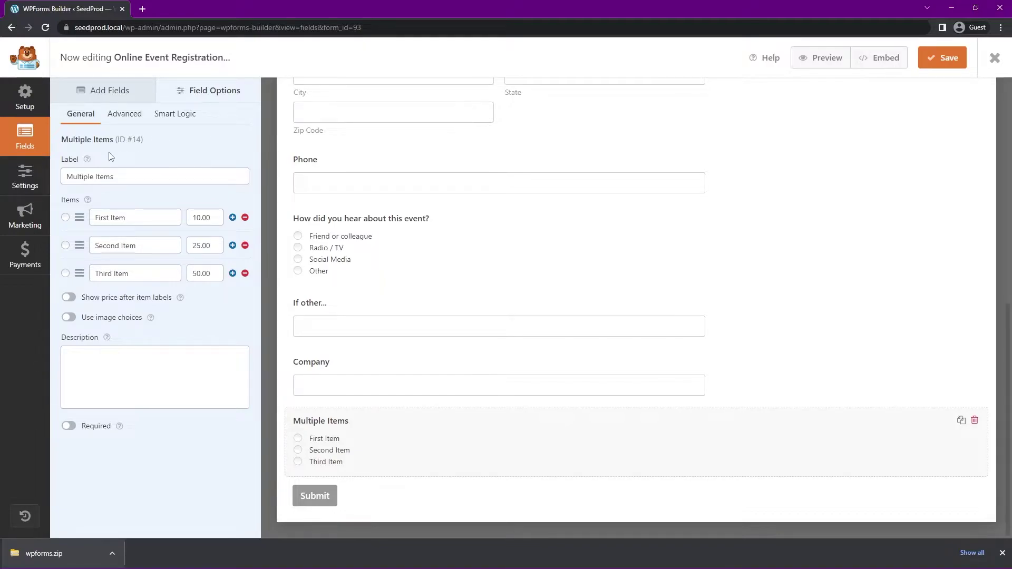
click(157, 178)
key(ctrl+a)
text(Tick)
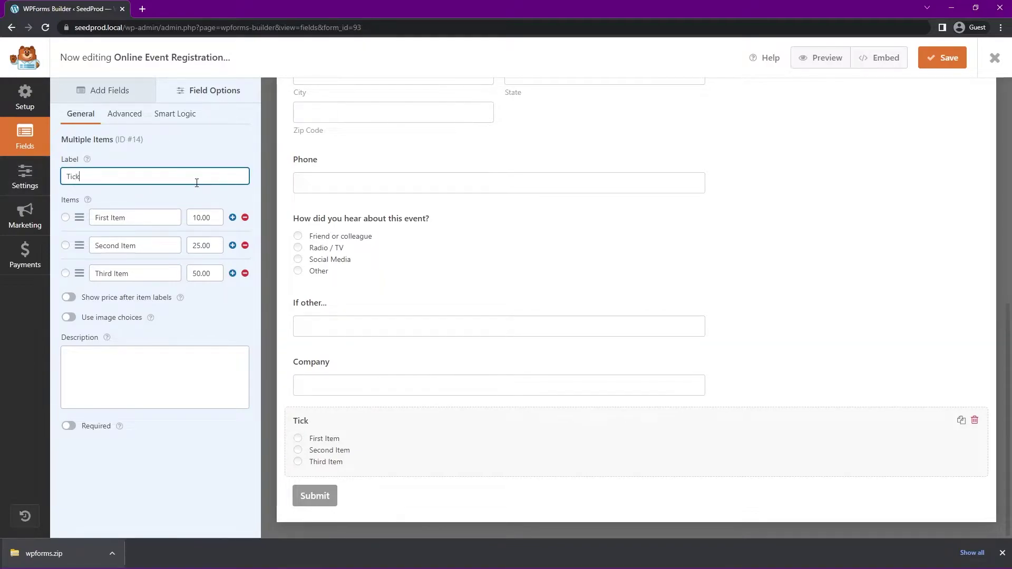
text(ets)
key(Tab)
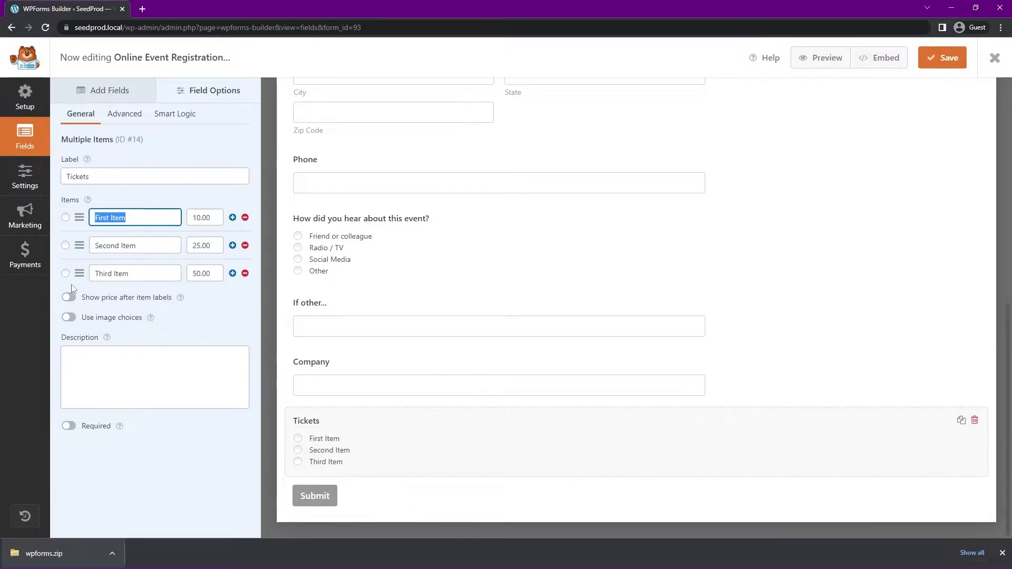
- Name the three items "1 Ticket", "2 Tickets" and "3 Tickets", and price the first two at 20.00 and 35.00
text(1 Ticket)
triple_click(116, 246)
text(2)
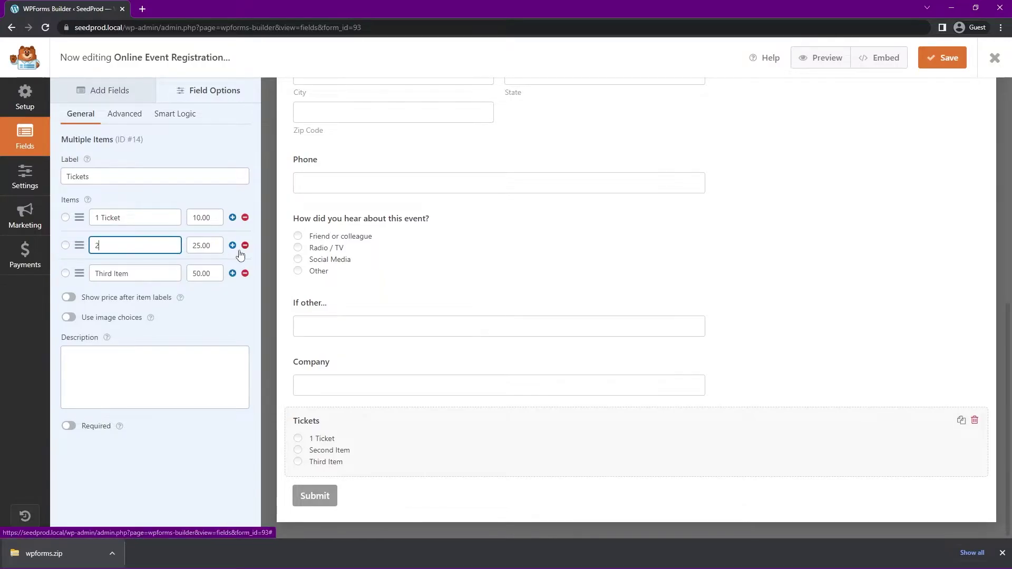
text( Tickets)
triple_click(135, 273)
text(3 Tickets)
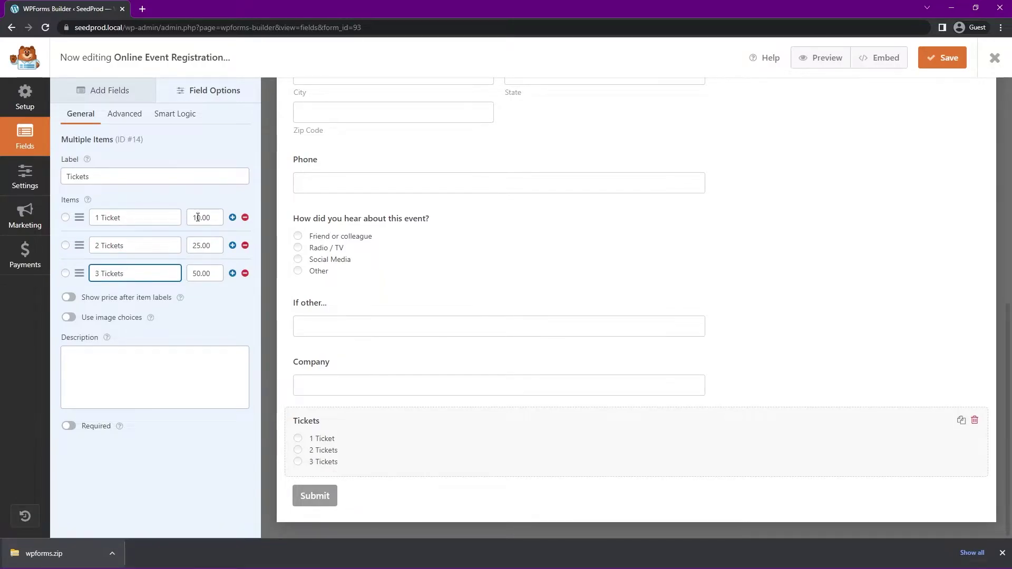
drag(193, 218, 187, 252)
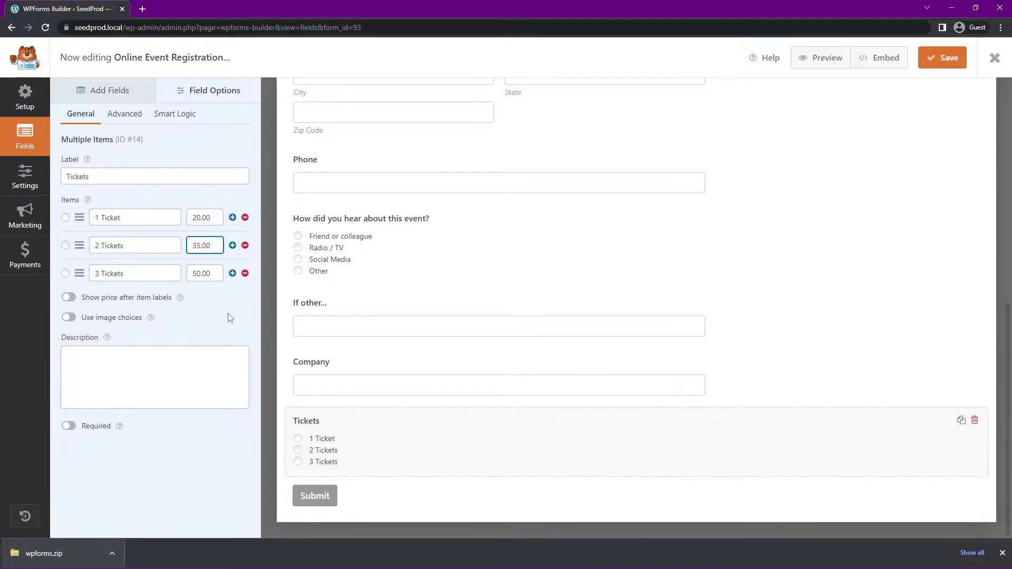
- Show the price after the item labels of the Tickets field and try out image choices for its items
click(69, 298)
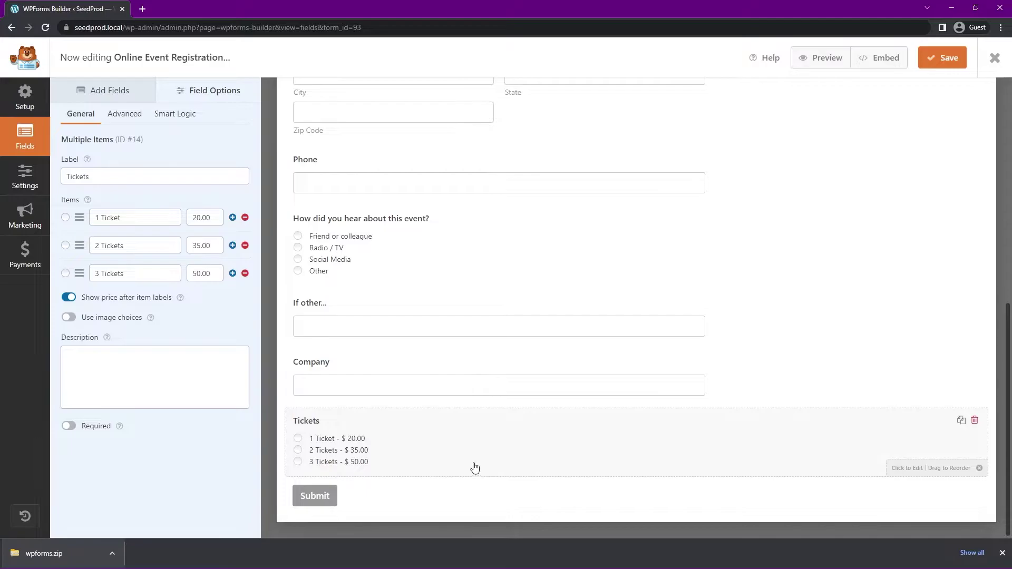
click(68, 317)
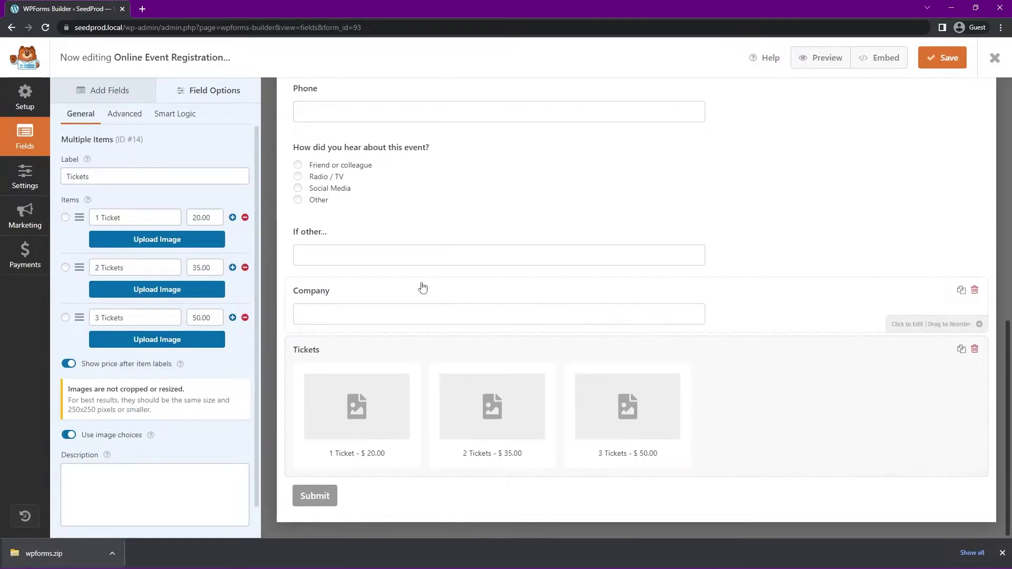
click(75, 434)
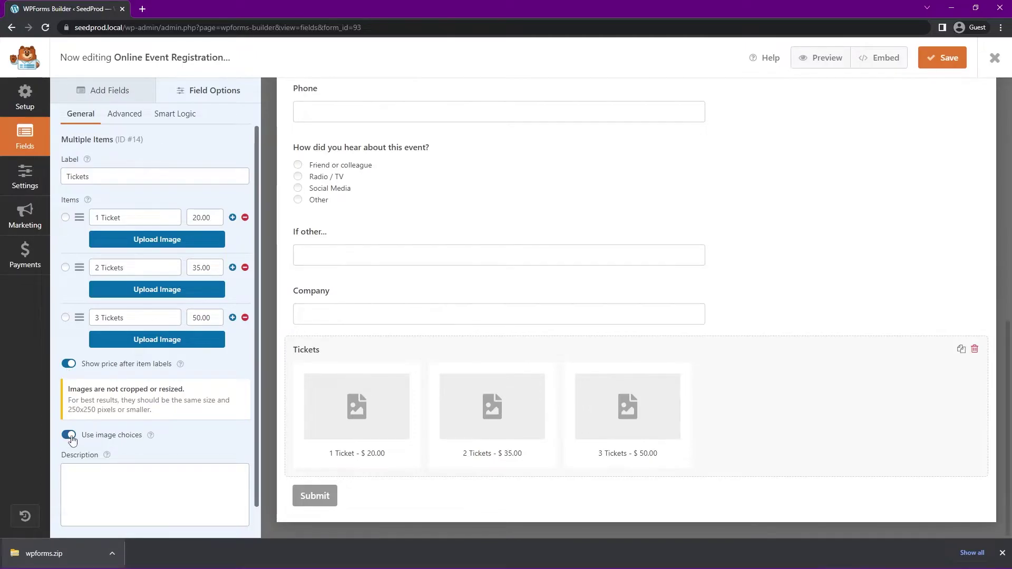
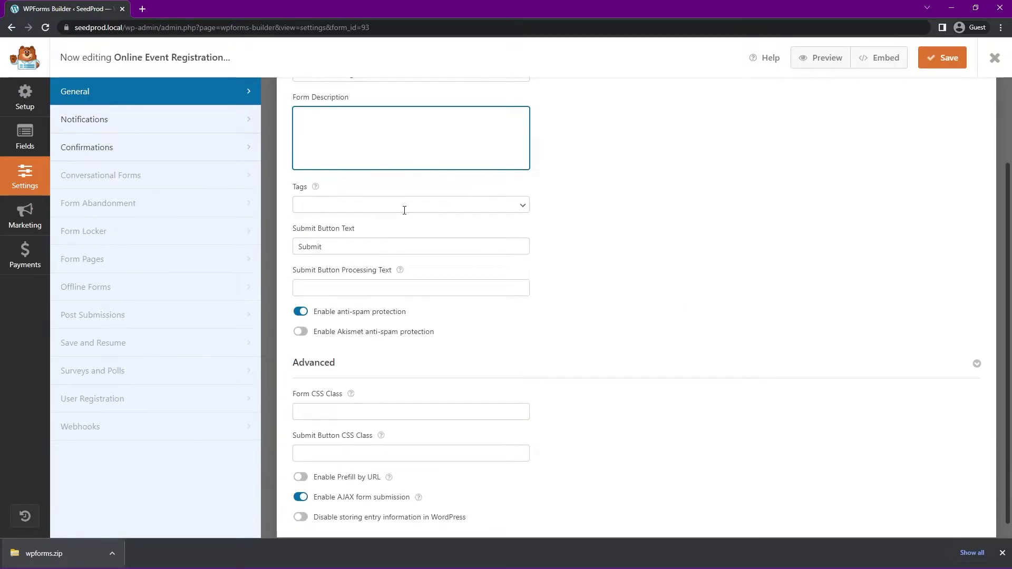
- Set the form's submit button text to "Register" and its processing text to "Please wait..."
double_click(396, 246)
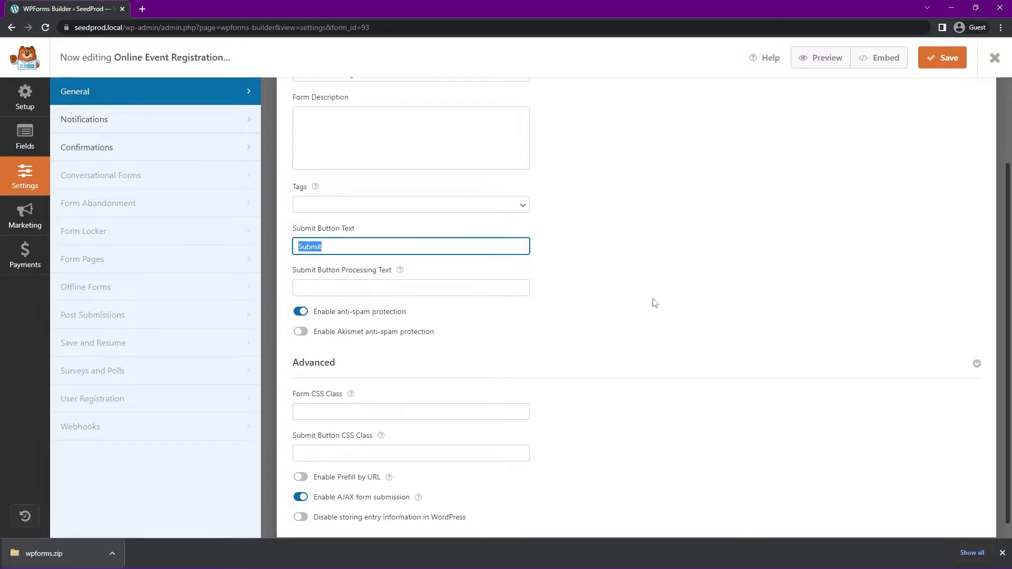
text(Register)
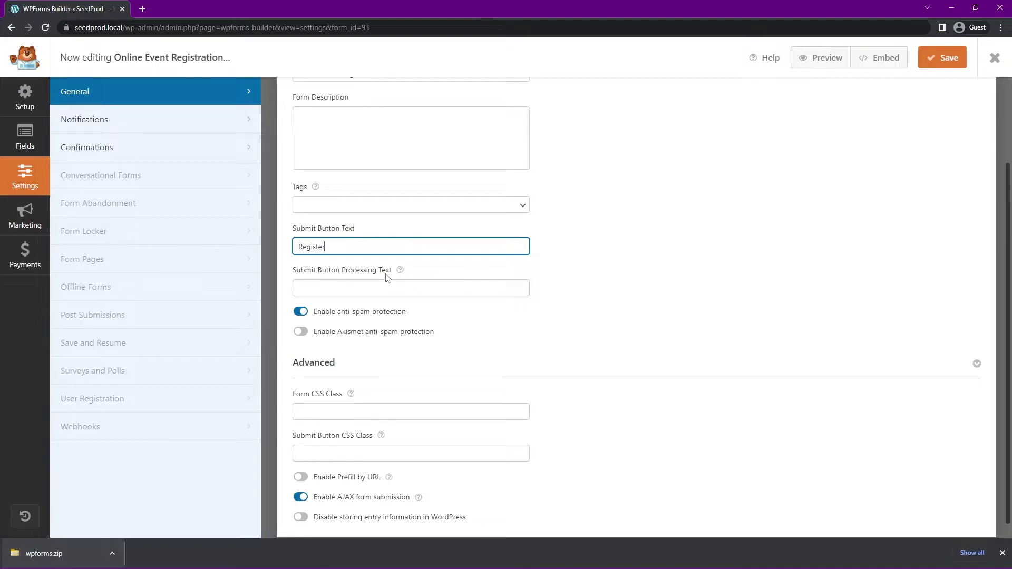
click(406, 286)
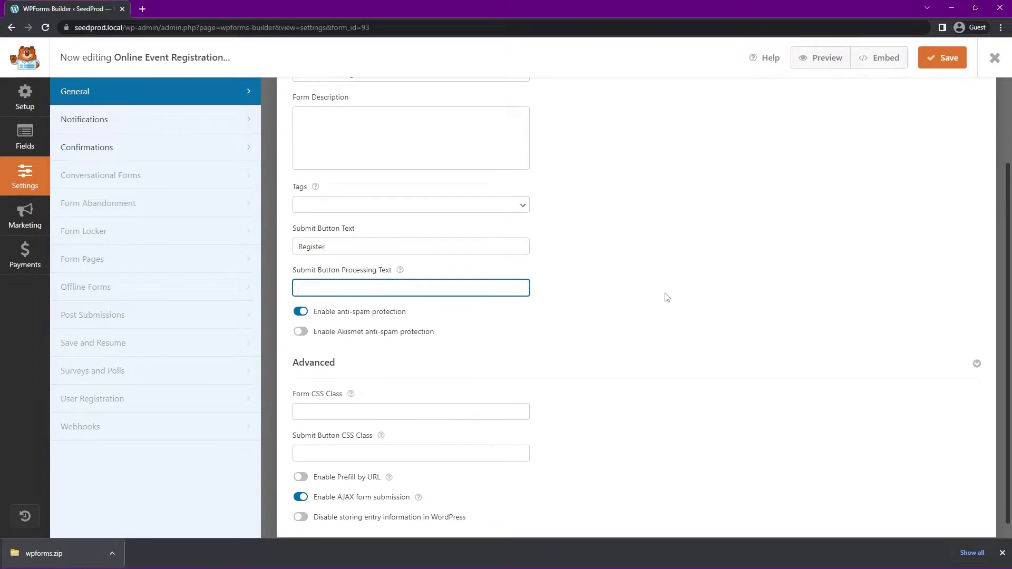
text(Plea)
scroll(637, 340, down, 1)
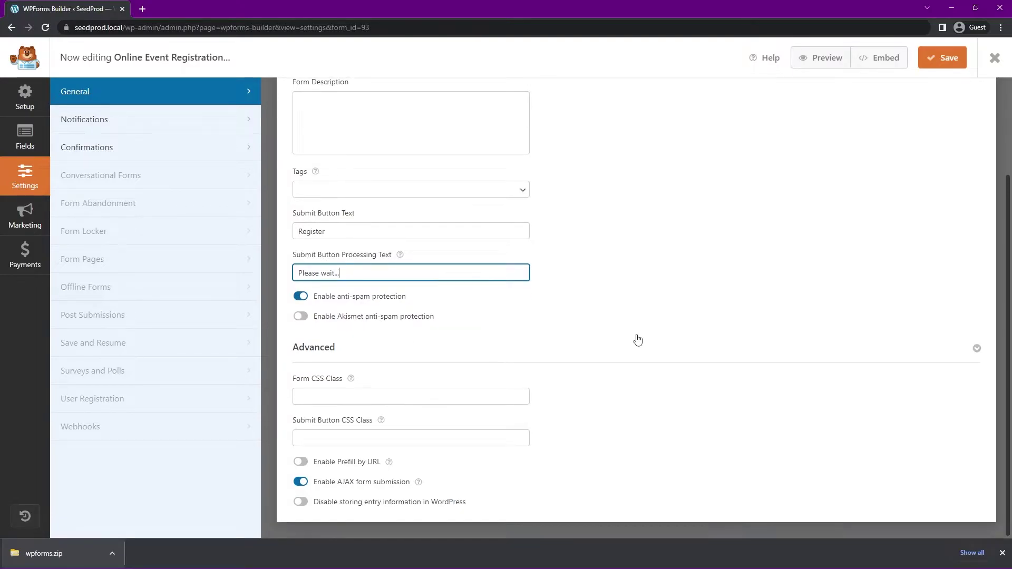
click(976, 348)
click(976, 469)
scroll(665, 366, down, 2)
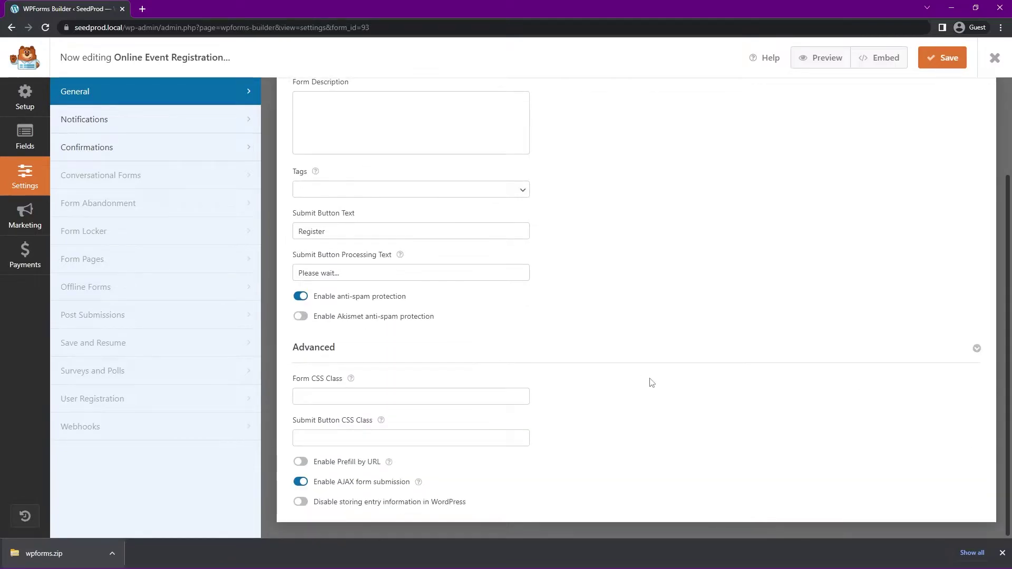
scroll(375, 151, up, 2)
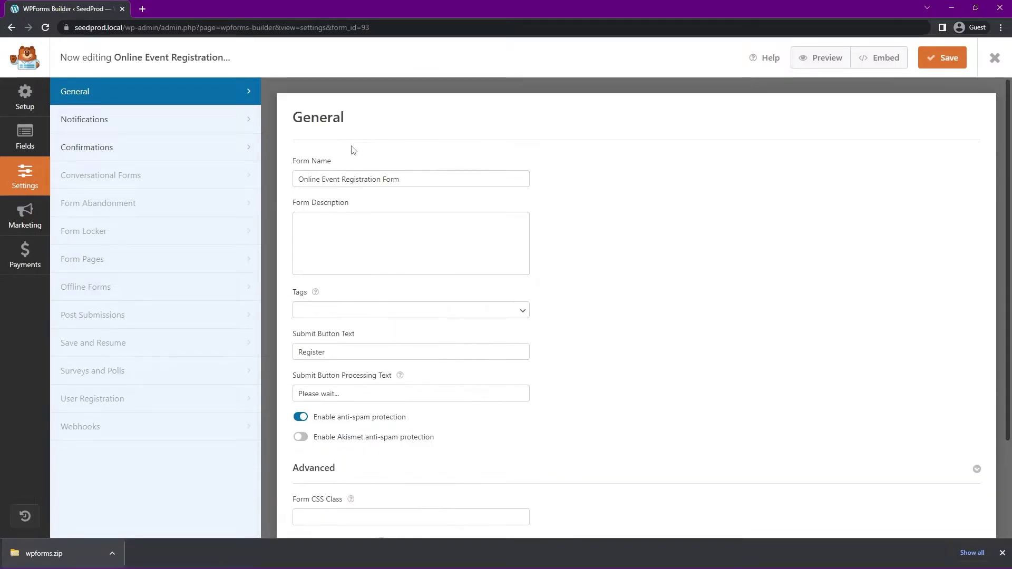
- Review the form's default notification, examining the recipient address, subject line, from name and remaining email settings
click(94, 121)
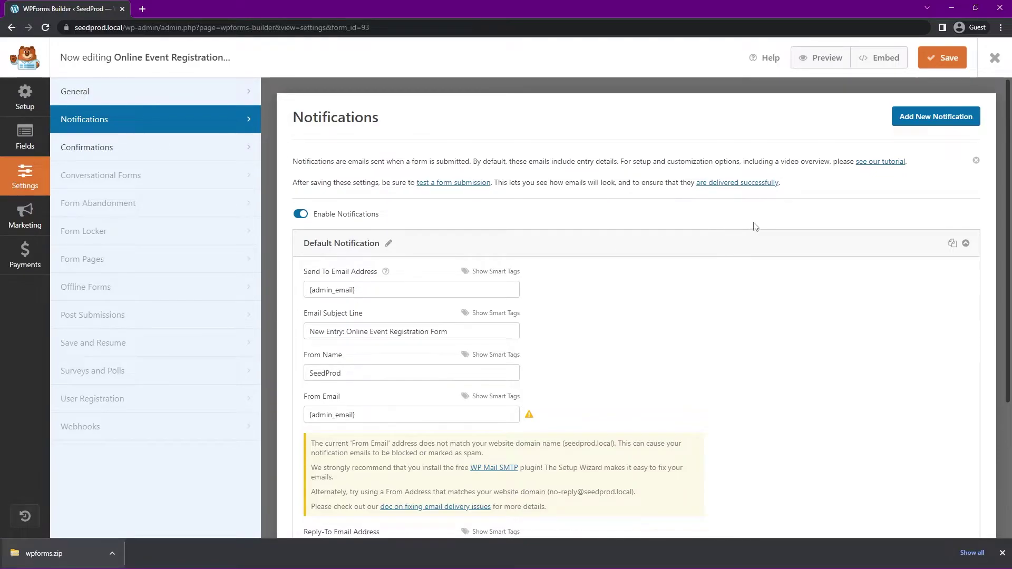
scroll(754, 232, down, 2)
drag(412, 184, 306, 186)
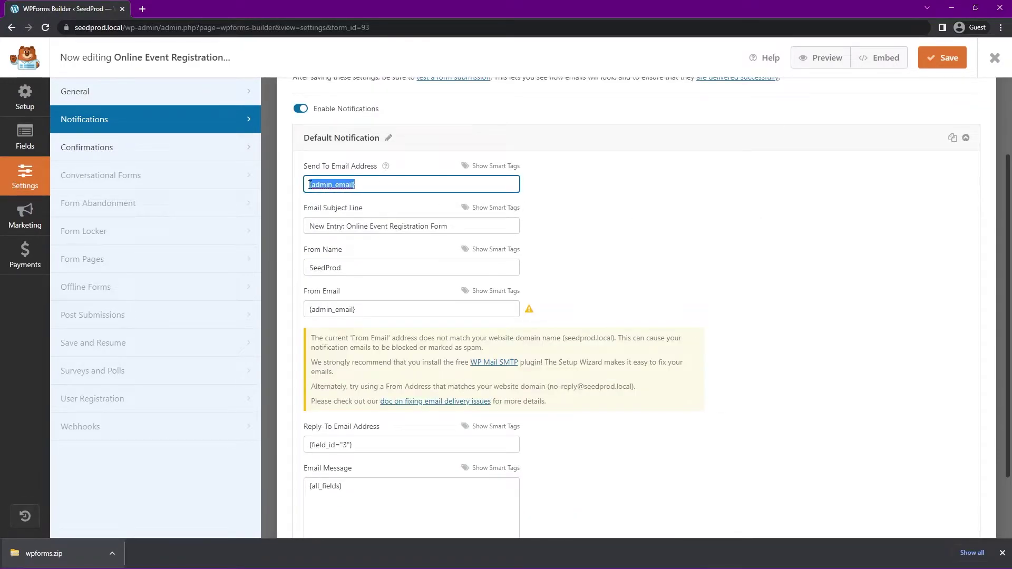
click(711, 218)
drag(310, 226, 348, 226)
click(364, 225)
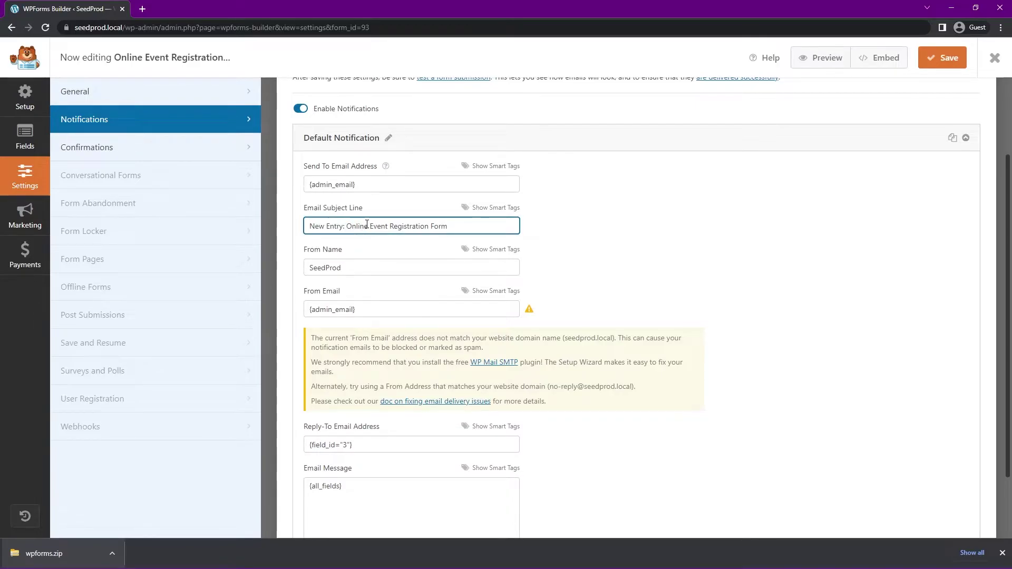
click(614, 252)
scroll(613, 266, down, 1)
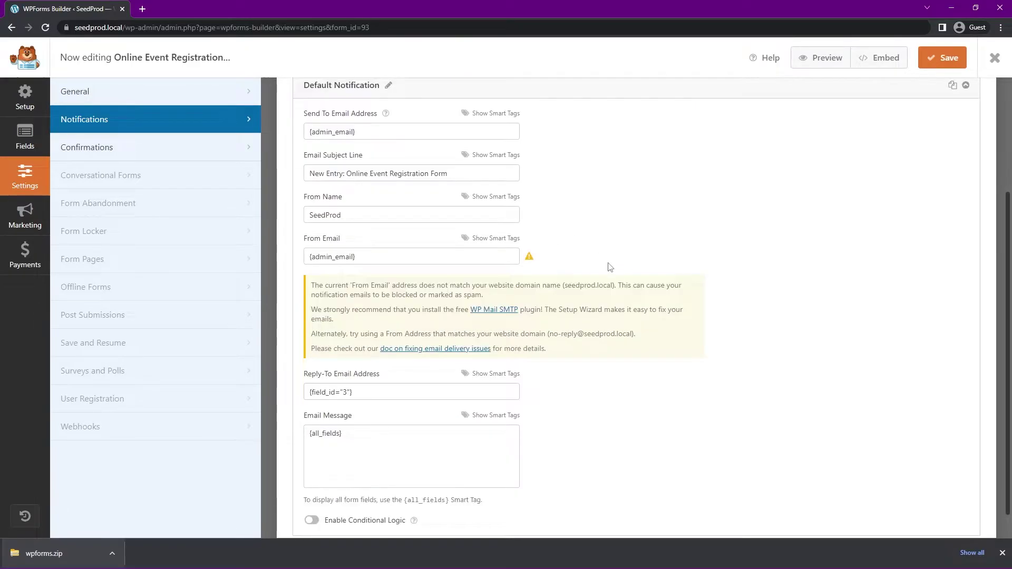
drag(345, 215, 281, 215)
click(611, 224)
scroll(614, 240, down, 1)
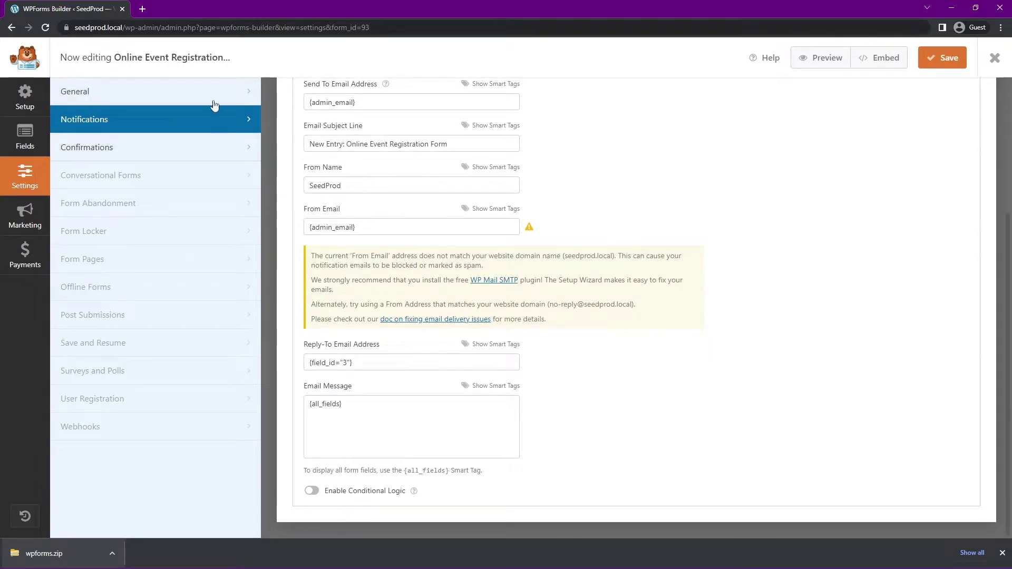
double_click(392, 186)
click(707, 226)
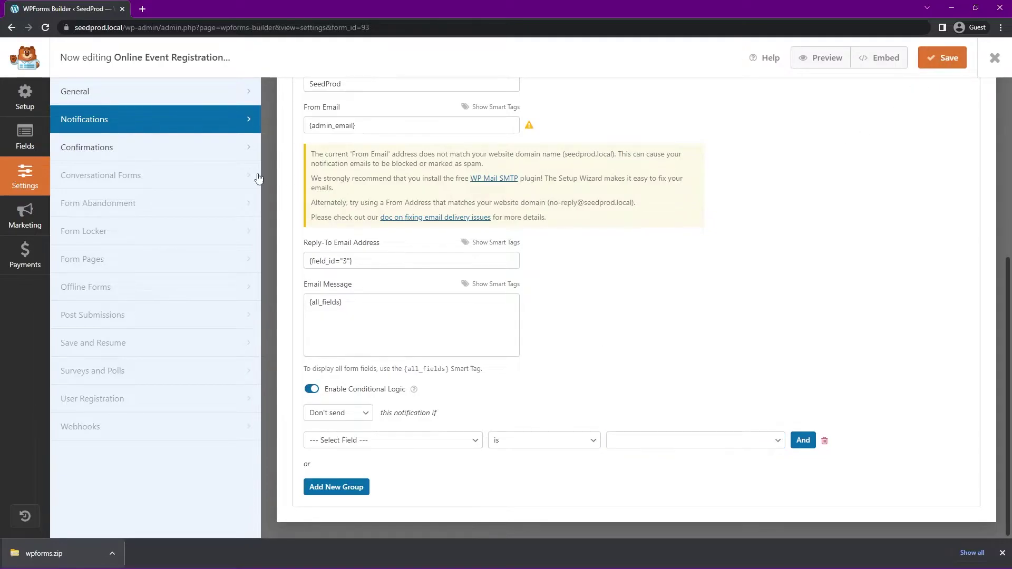
- In the default confirmation, try the Show Page type with its list of pages and the Go to URL (Redirect) type
click(87, 149)
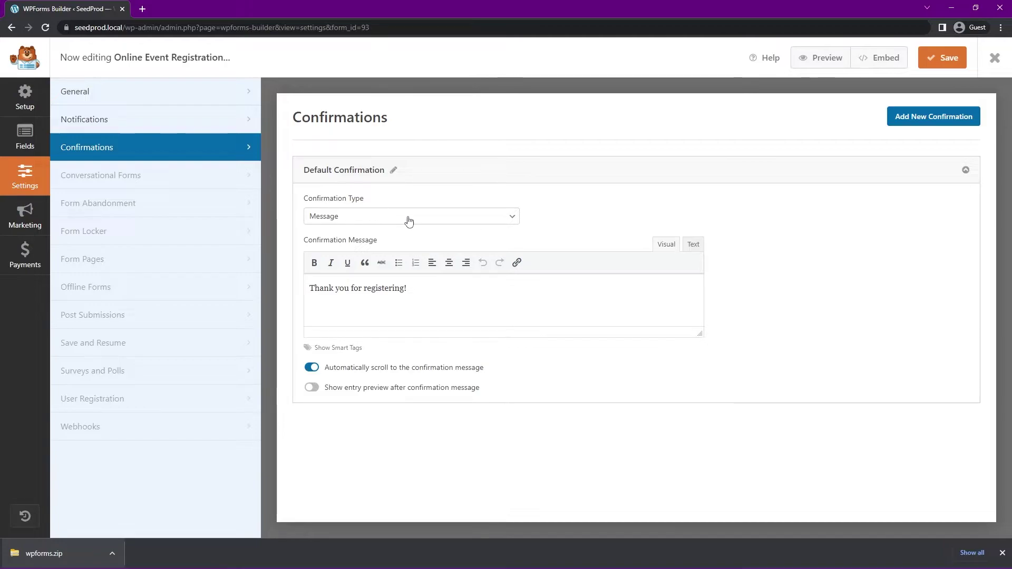
triple_click(332, 289)
click(418, 217)
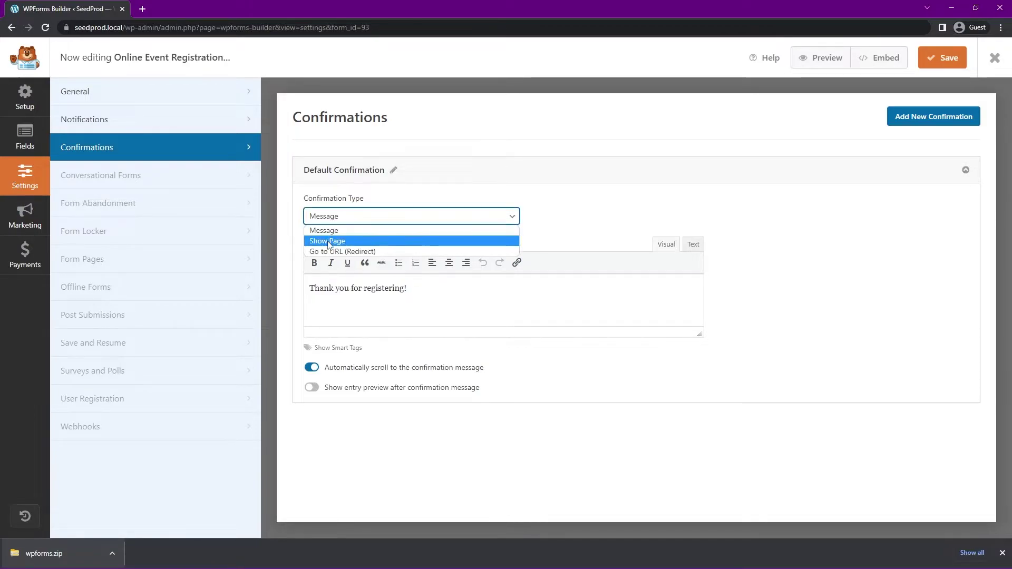
click(375, 236)
click(337, 259)
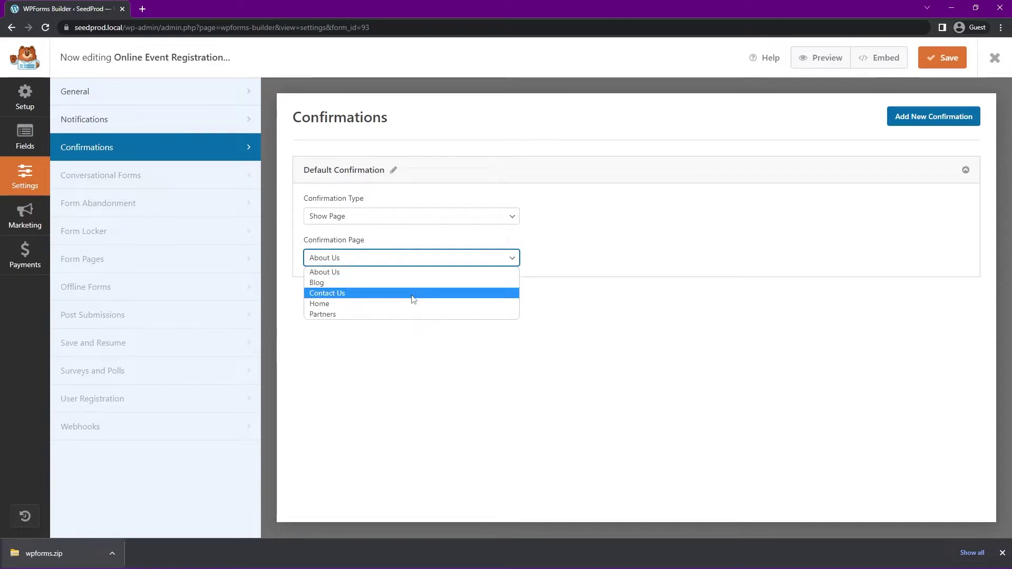
click(497, 263)
click(347, 261)
click(401, 218)
click(333, 252)
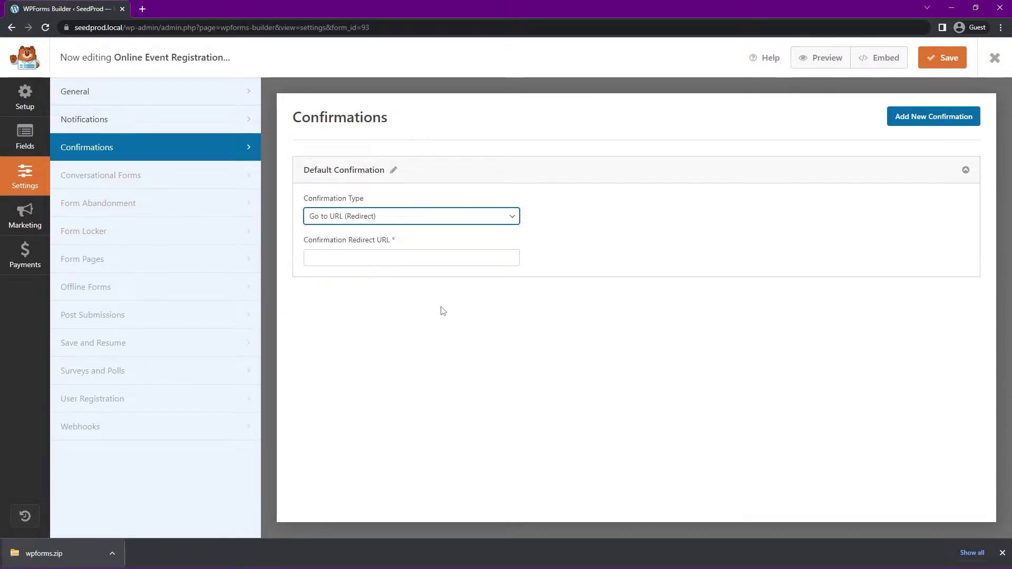
- Set the default confirmation type to Message and save the form
click(514, 217)
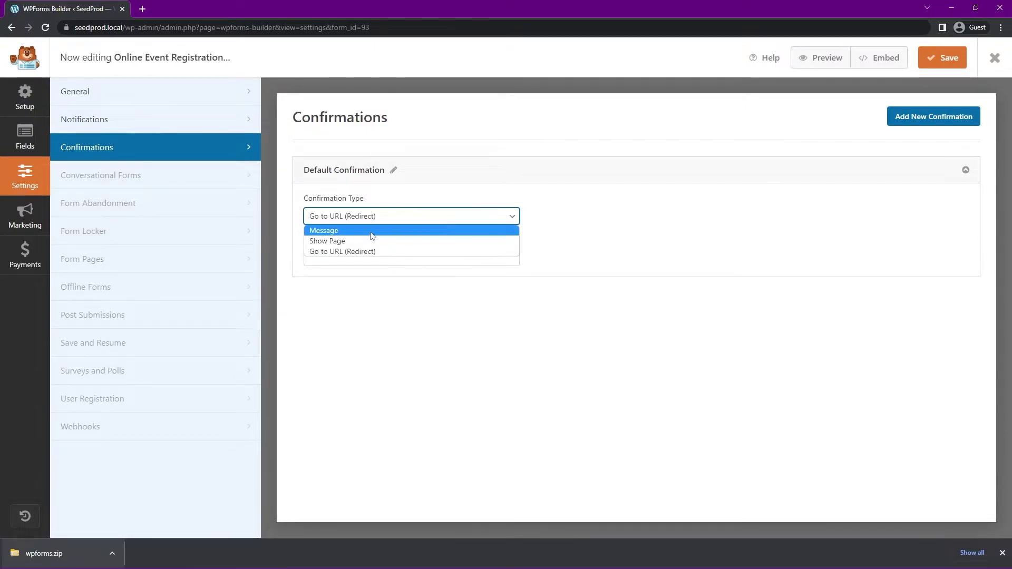
click(333, 230)
triple_click(457, 291)
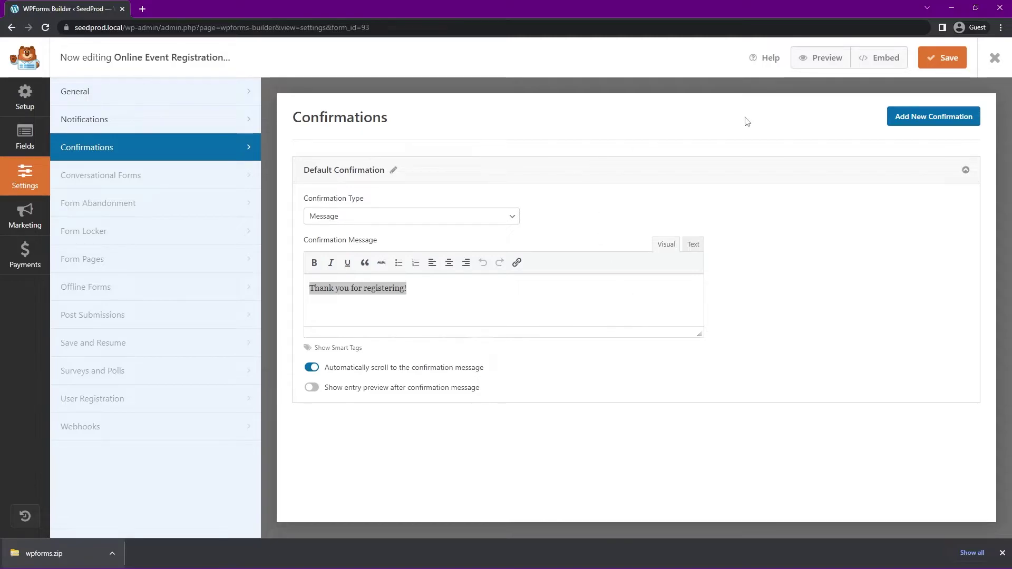
click(943, 66)
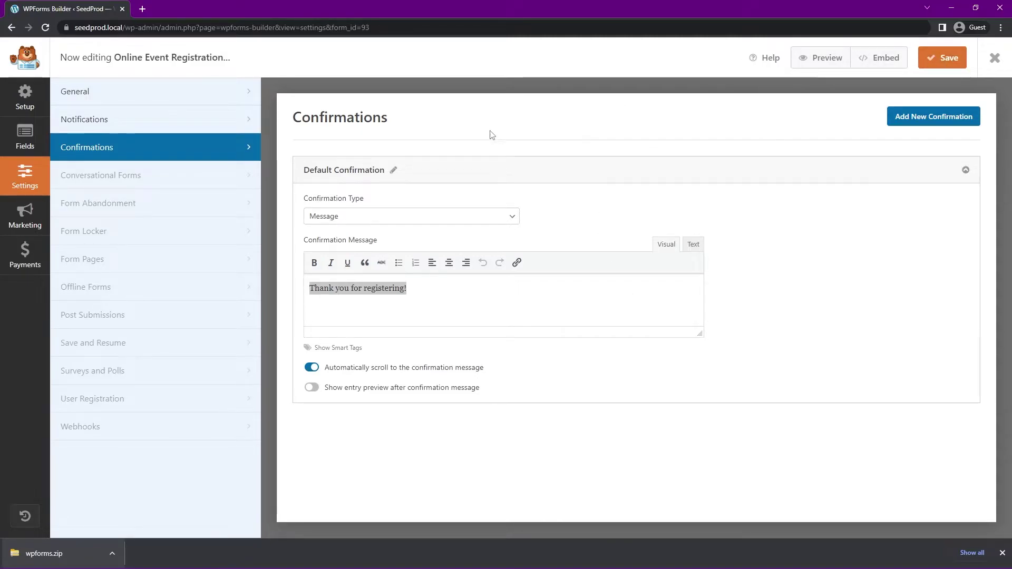
- Look through the form's available marketing integrations and open its payment integrations
click(29, 227)
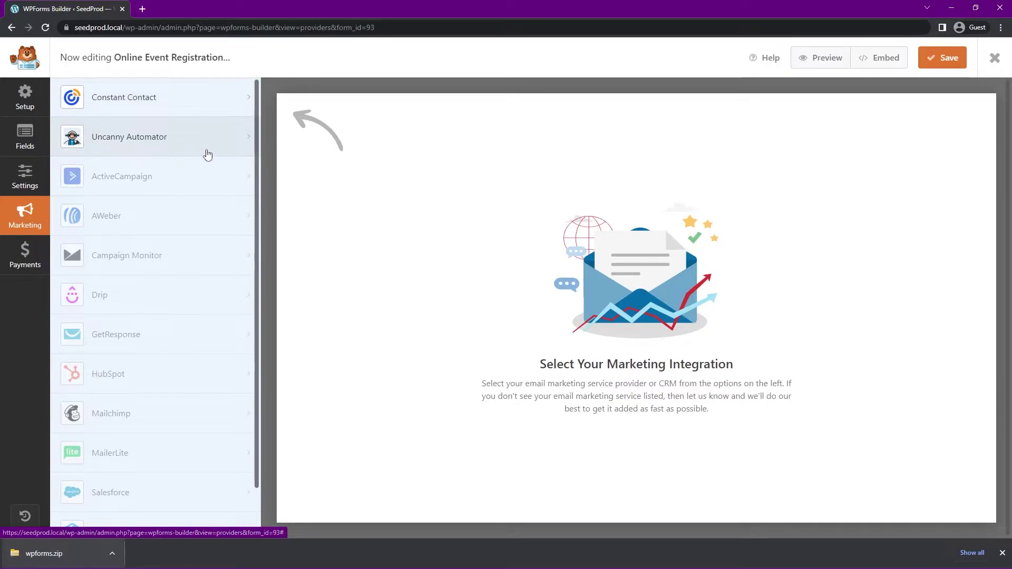
scroll(256, 154, down, 1)
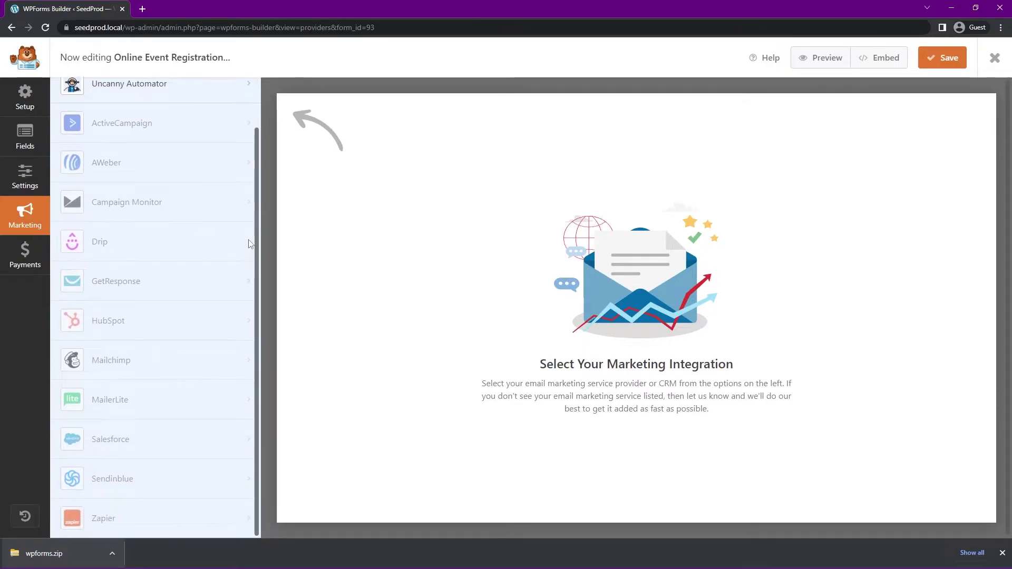
scroll(252, 91, up, 1)
click(24, 257)
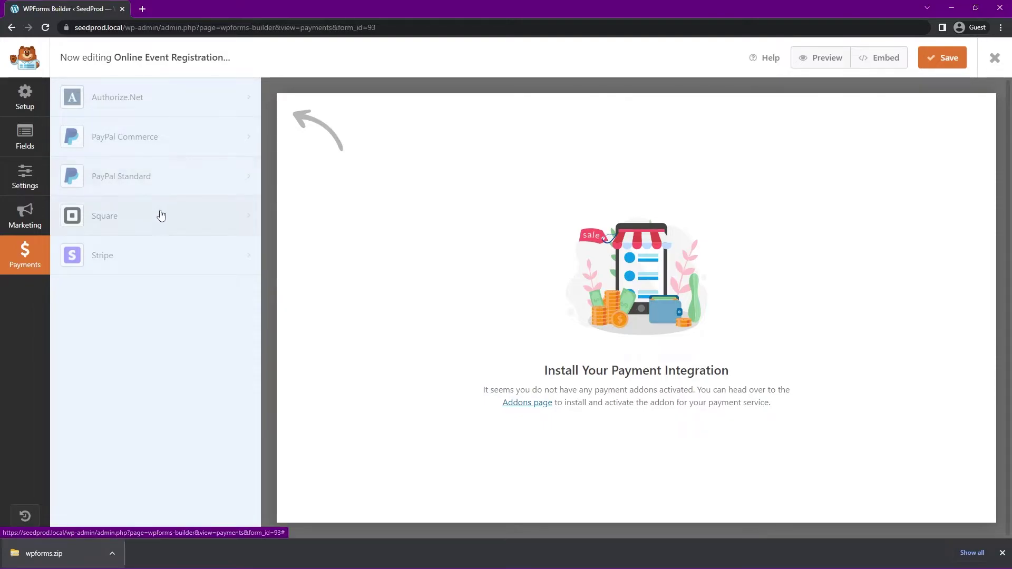
- Install and activate the PayPal Standard addon, then save the form and refresh the form builder
click(127, 176)
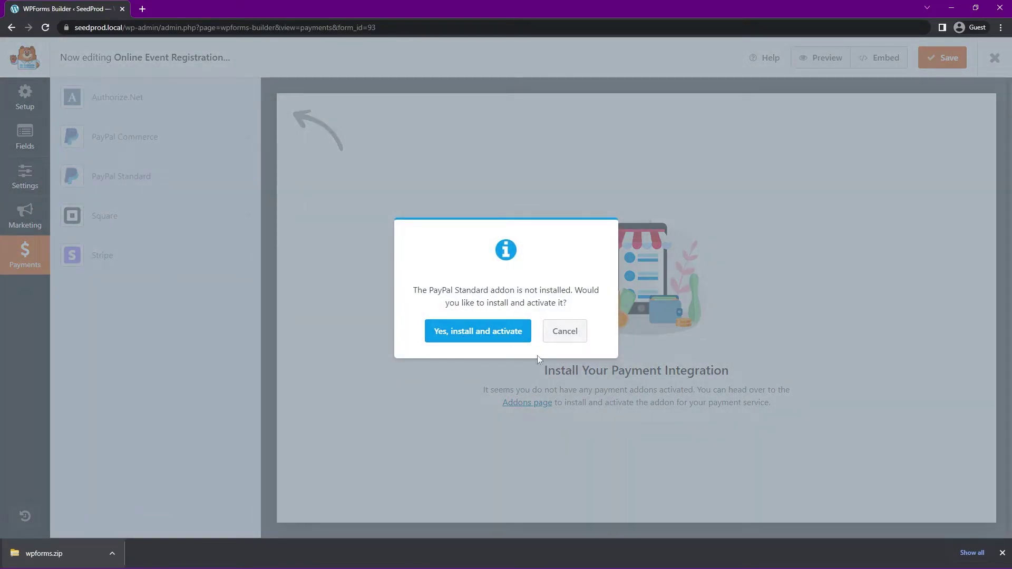
click(464, 331)
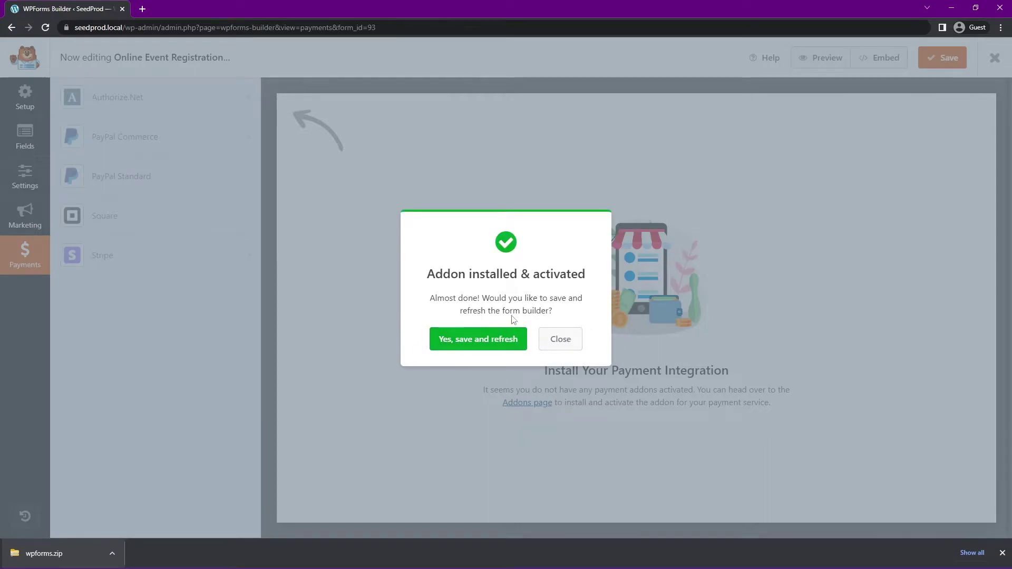
click(481, 339)
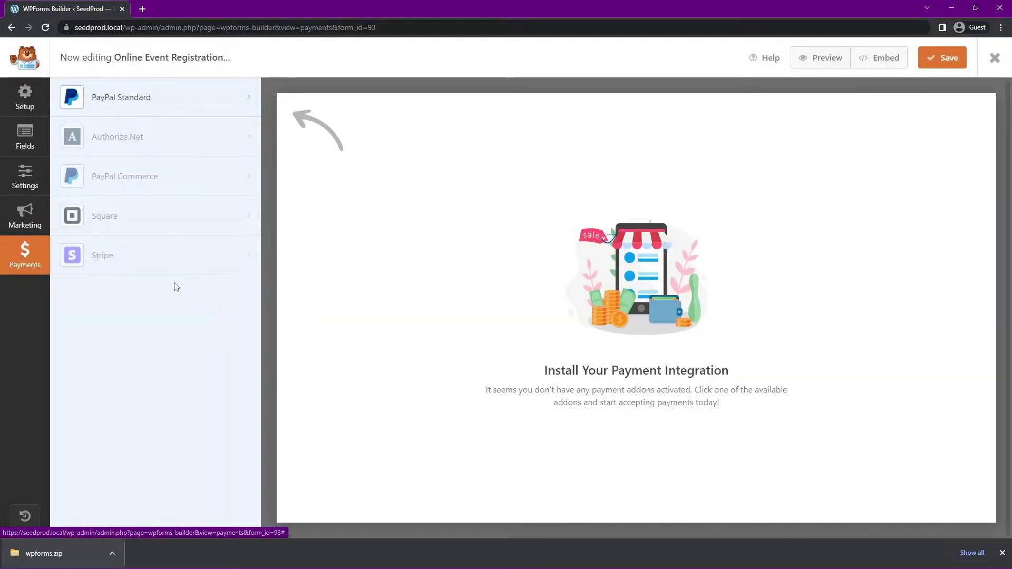
- Enable PayPal Standard payments for the form and enter the business's PayPal email address for production
click(176, 97)
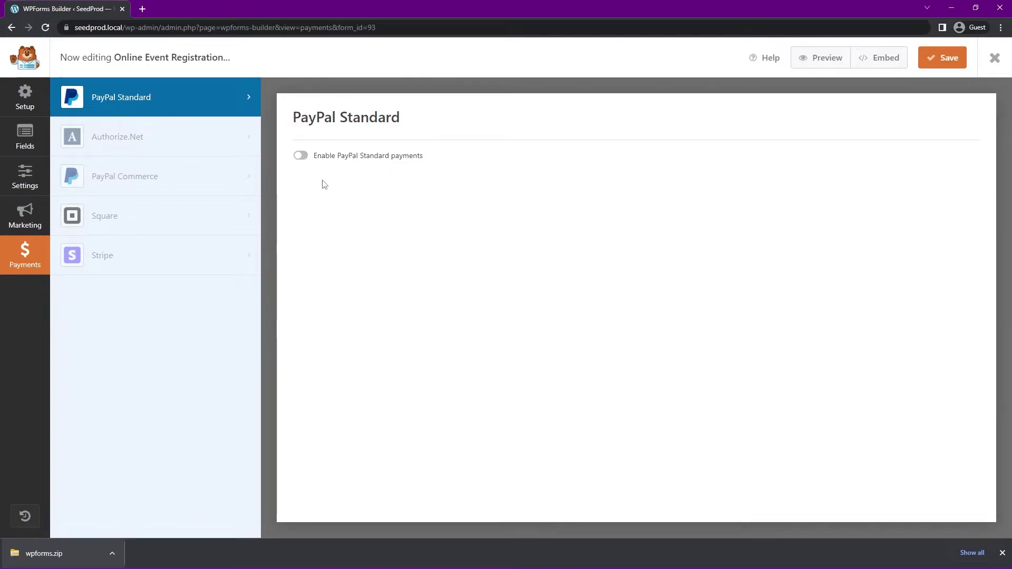
click(301, 156)
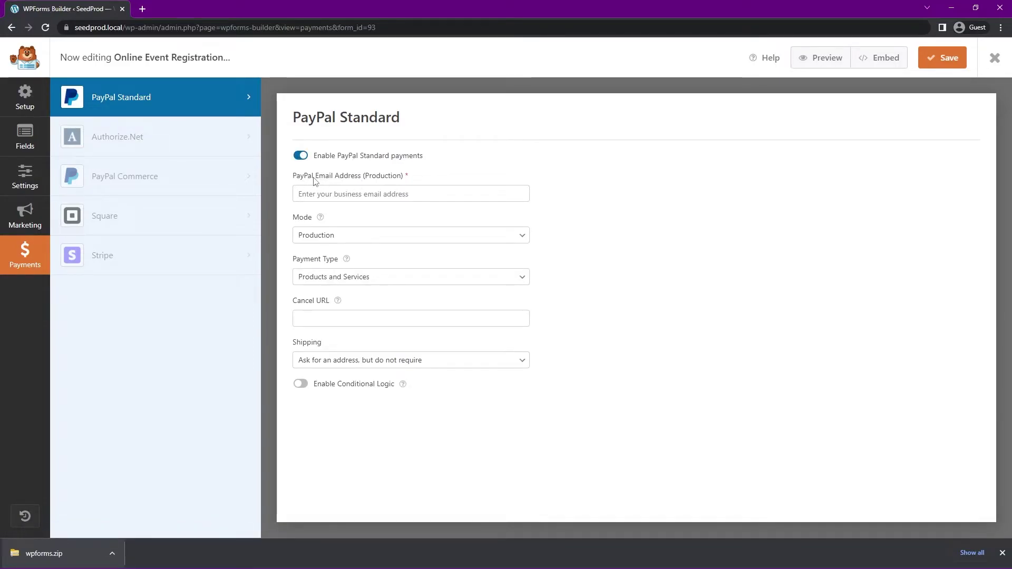
click(442, 194)
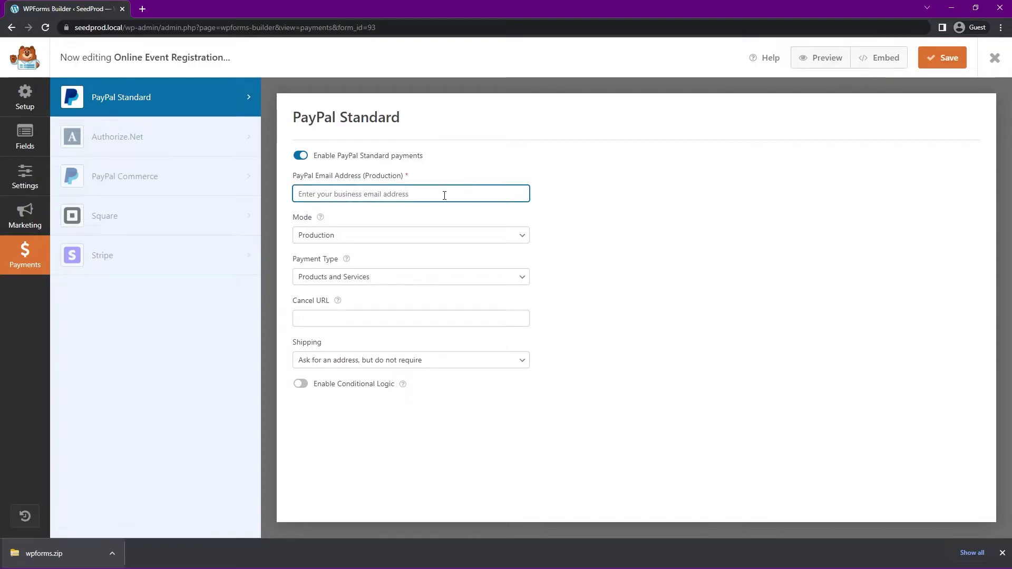
text(payment)
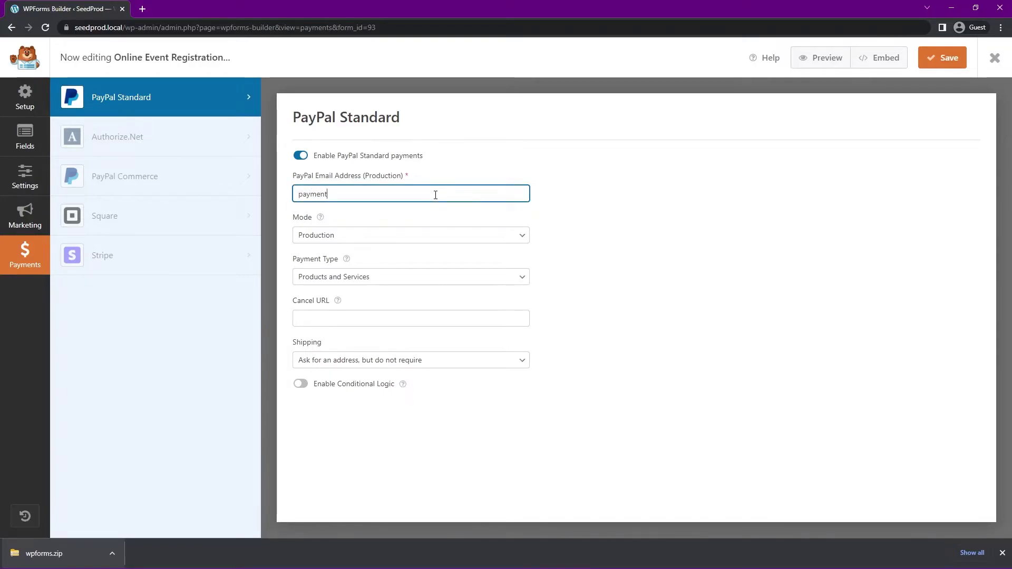
text(s@example.com)
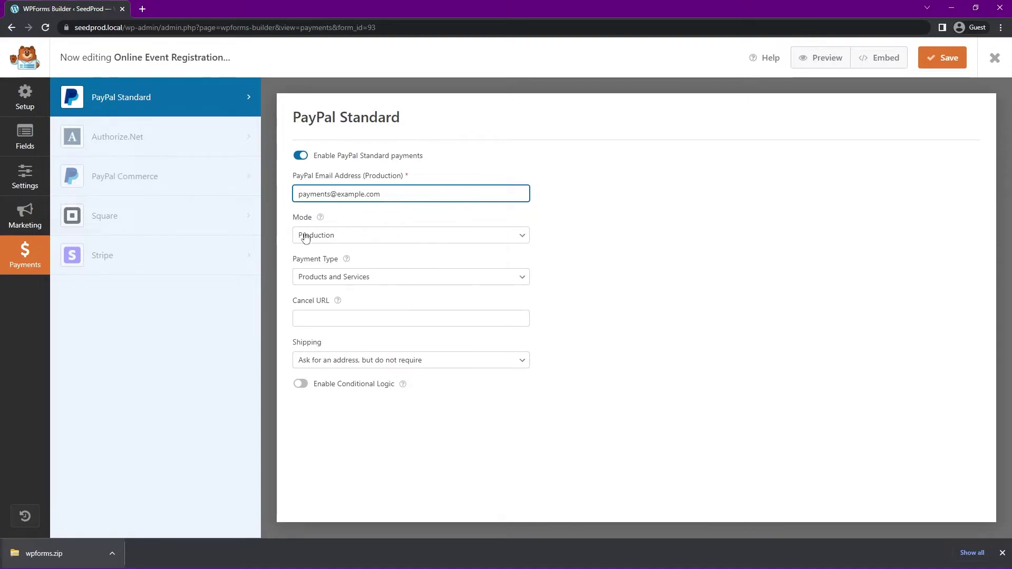
- Switch the PayPal Standard mode to Test / Sandbox and fill in the sandbox PayPal email address
click(525, 238)
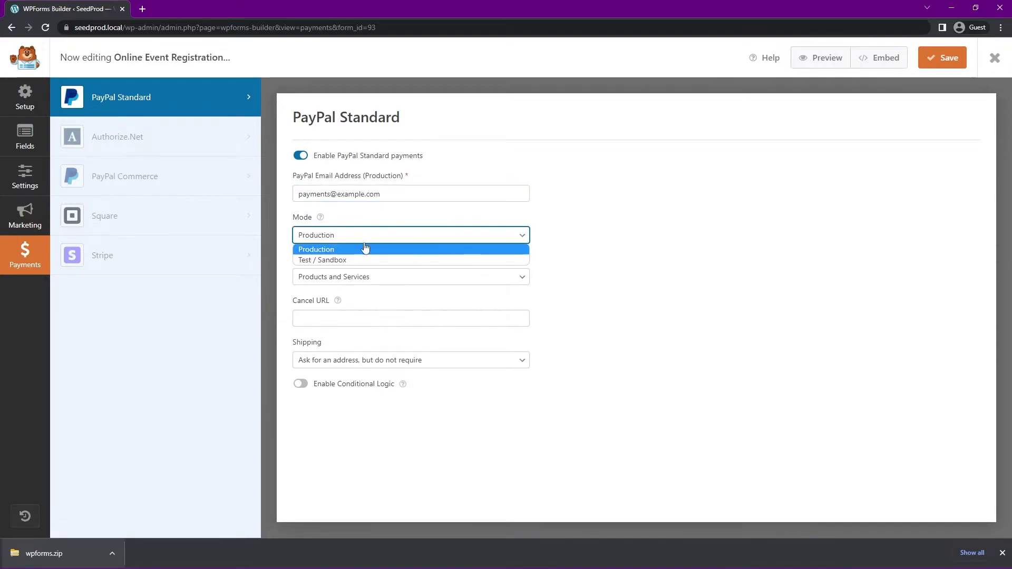
click(327, 260)
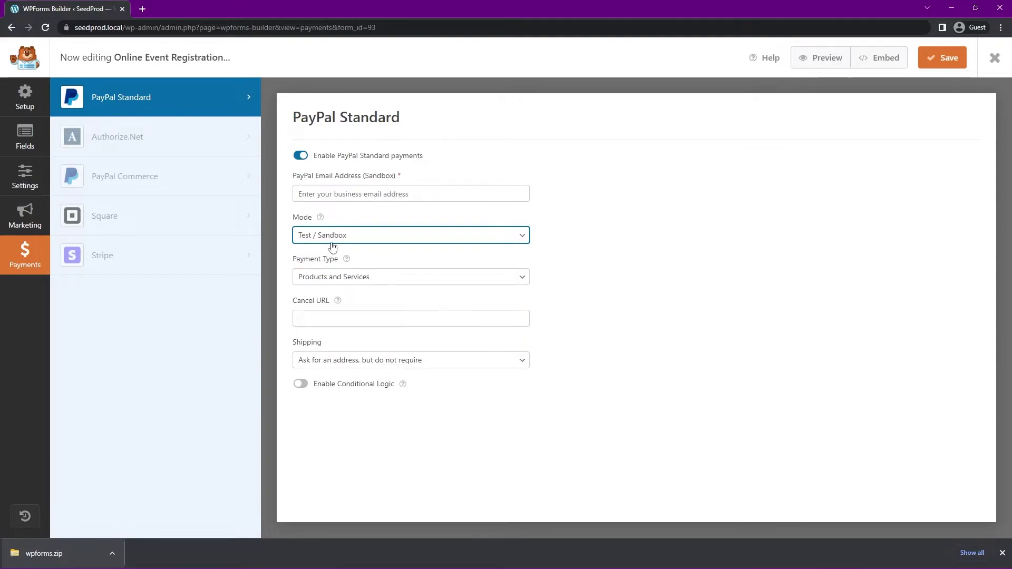
click(377, 193)
key(ctrl+v)
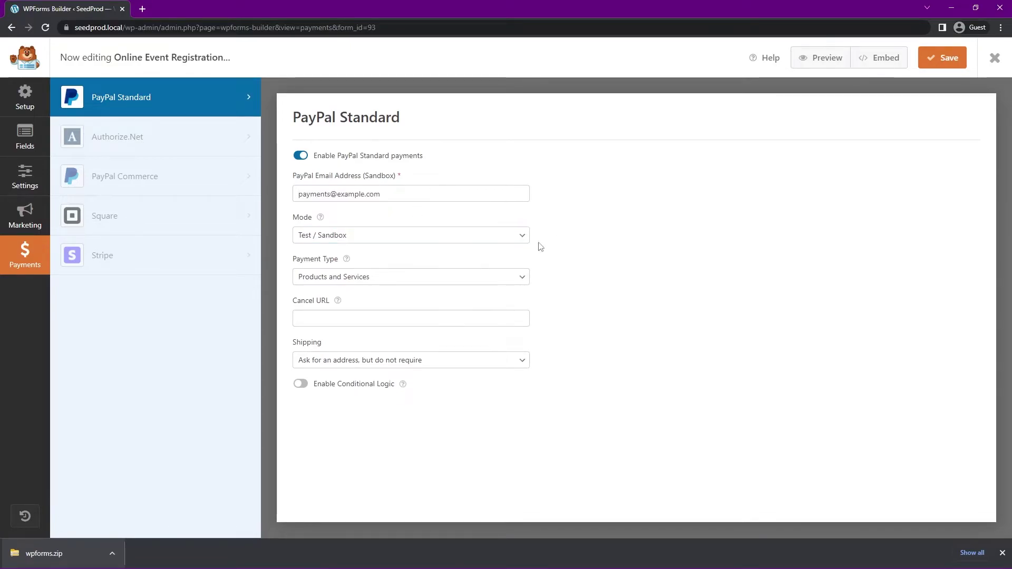
- Choose Products and Services as the PayPal payment type and set Shipping to Don't ask for an address
click(389, 278)
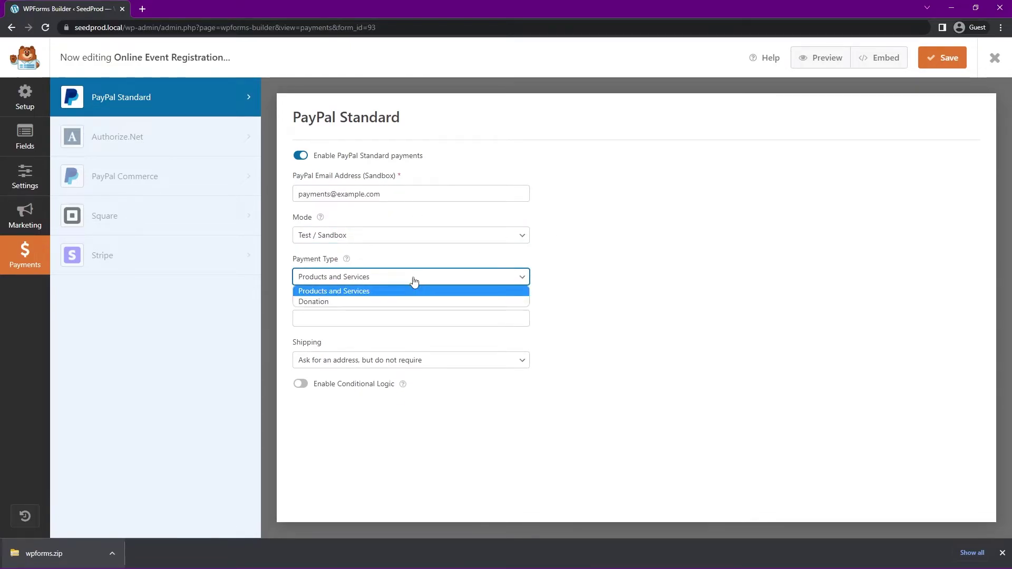
click(335, 292)
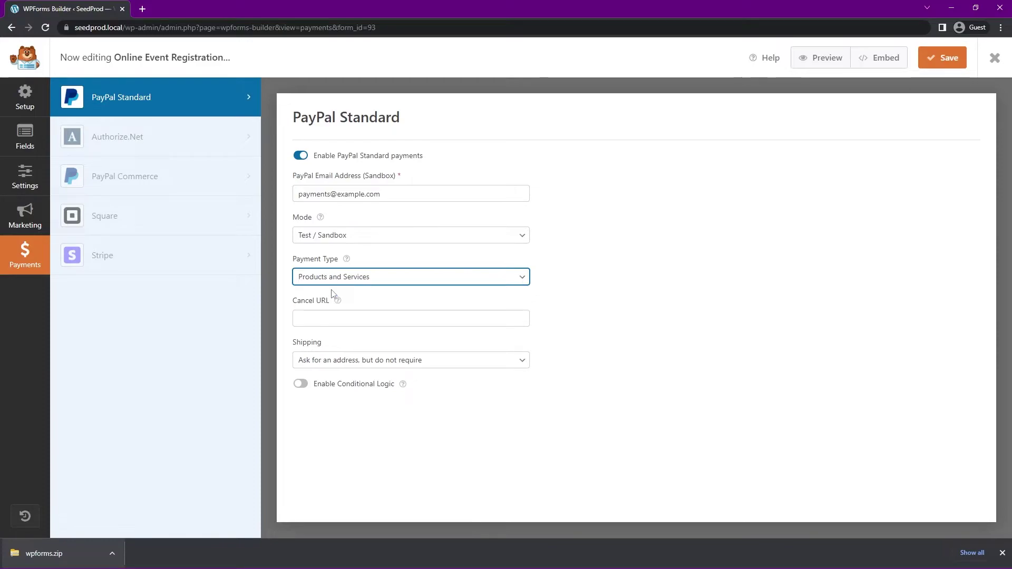
click(330, 317)
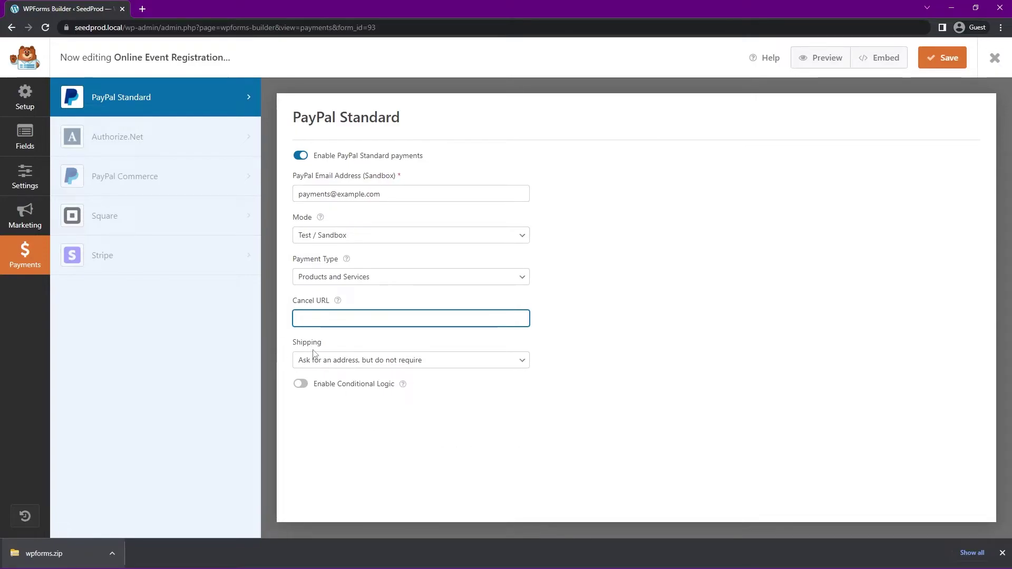
click(379, 361)
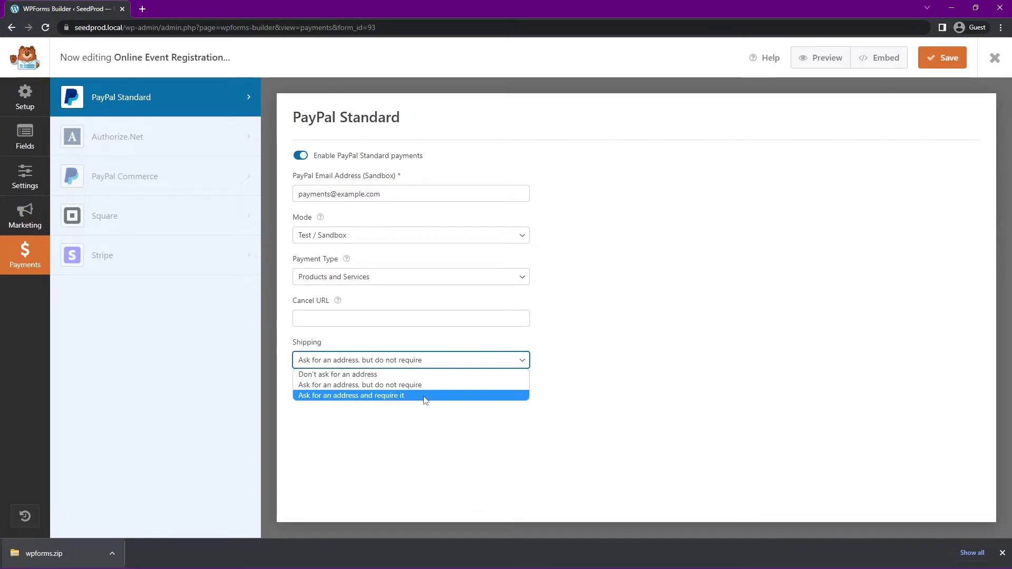
click(346, 375)
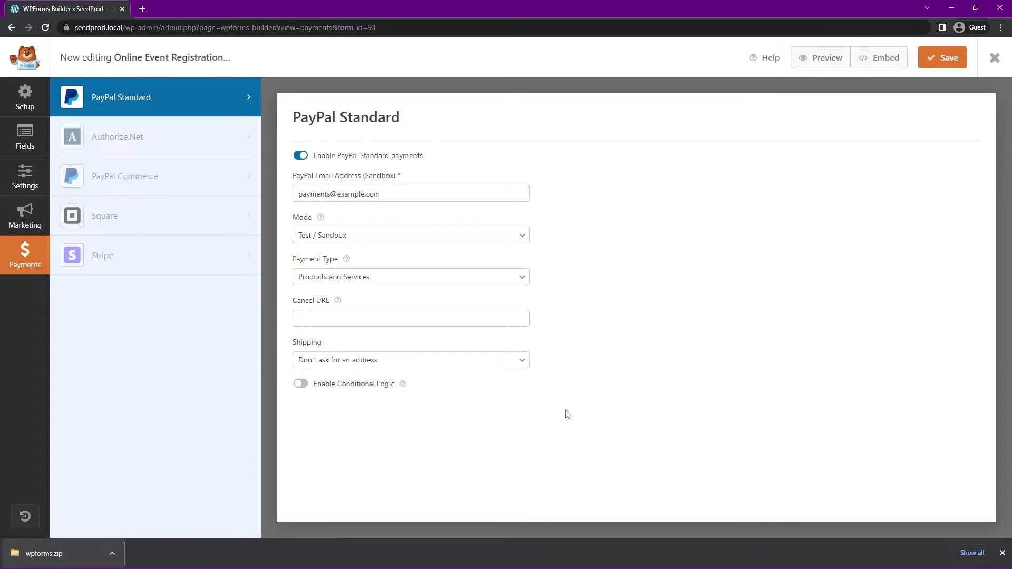
click(300, 385)
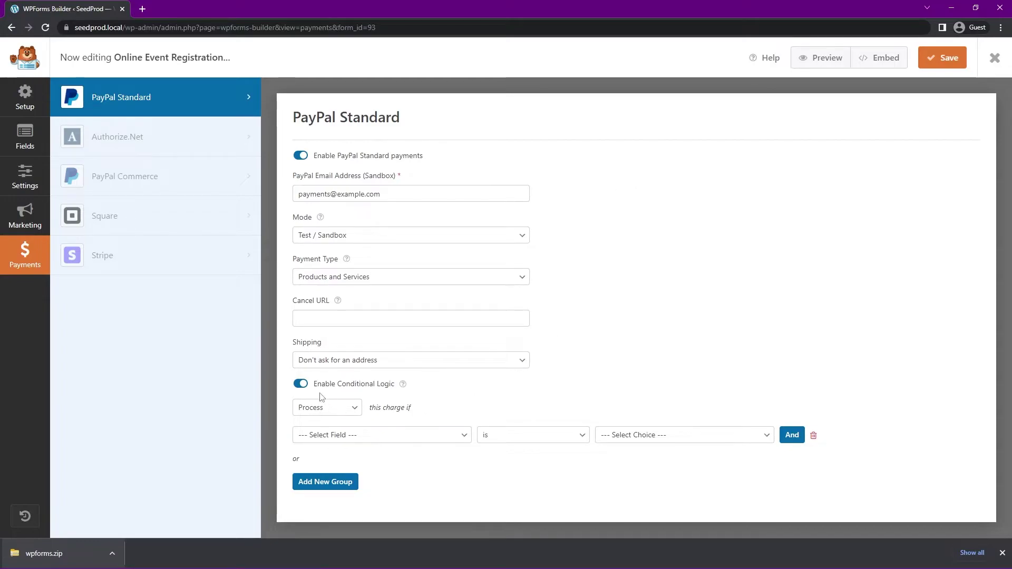
click(336, 410)
click(325, 431)
click(405, 440)
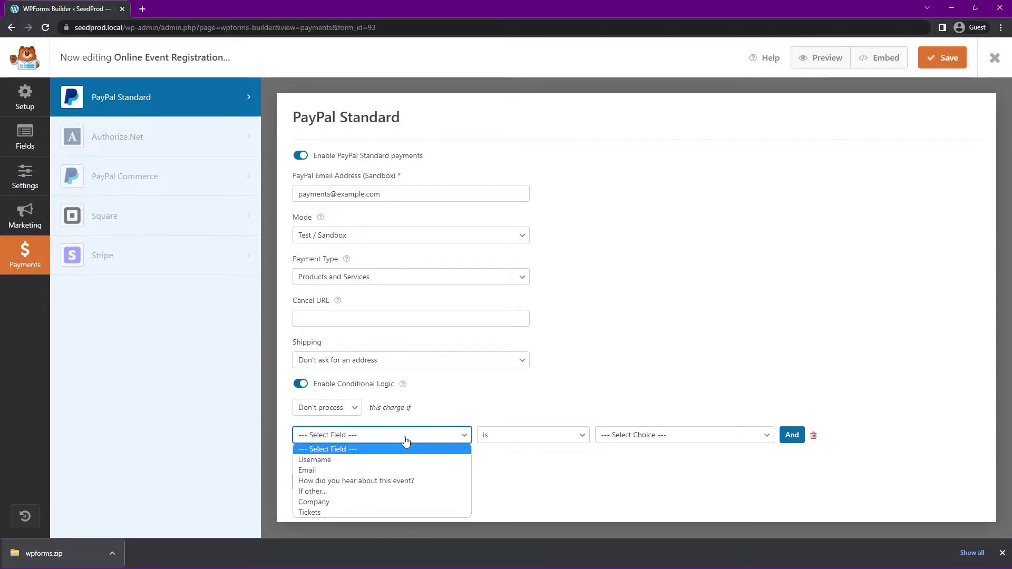
click(404, 470)
click(525, 440)
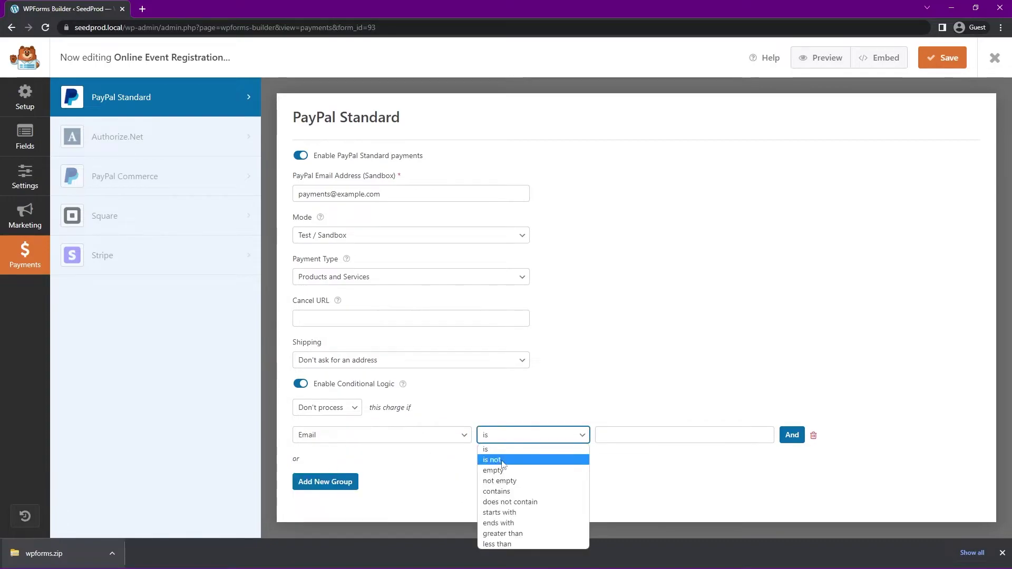
click(496, 491)
click(654, 435)
text(@example.com)
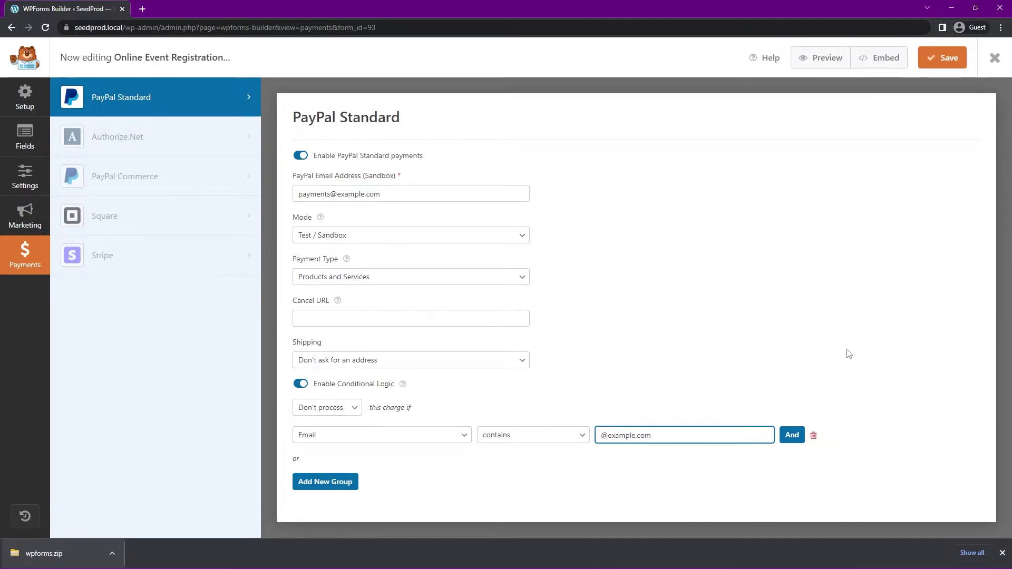
- Check which form fields the PayPal condition can use, keep Email selected, and save the form
click(428, 436)
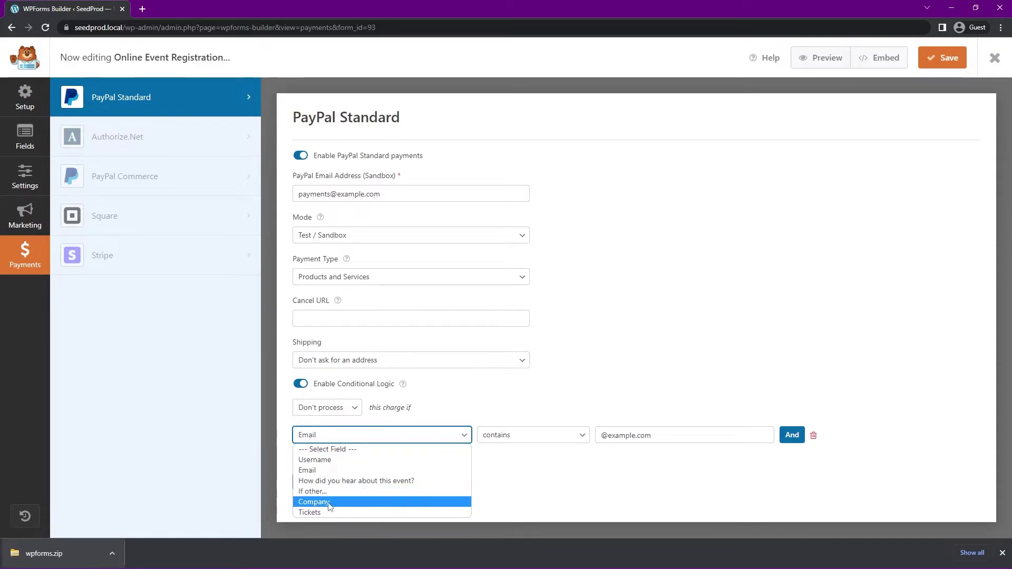
click(602, 485)
click(944, 56)
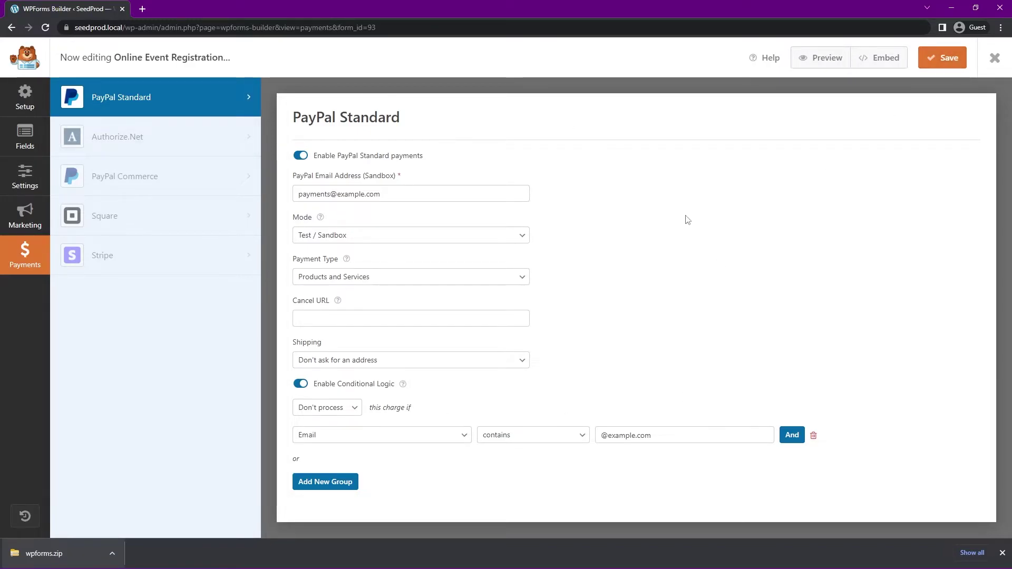
- Preview the Online Event Registration Form, look through its fields from top to bottom, and close the preview
click(817, 66)
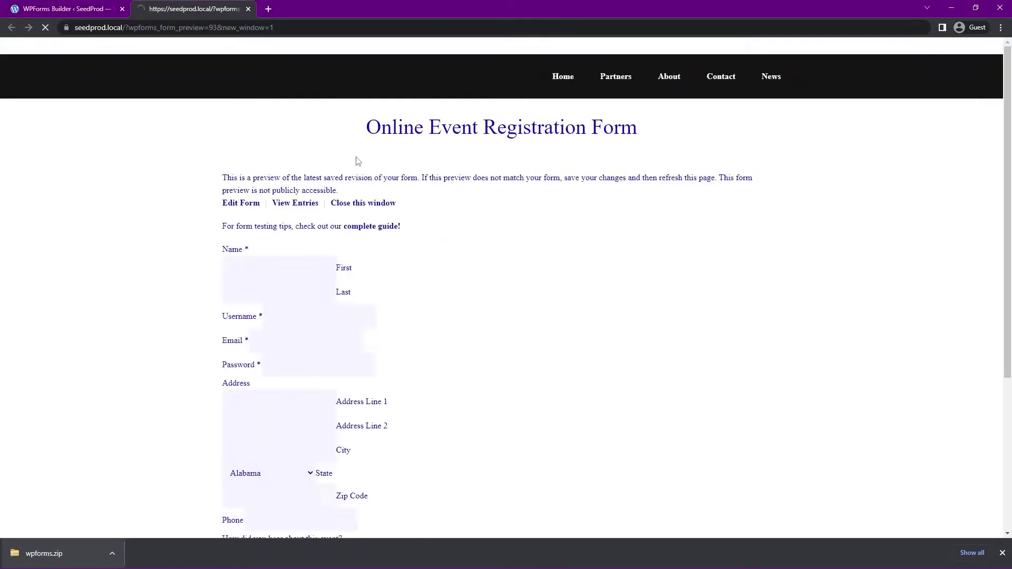
scroll(723, 312, down, 7)
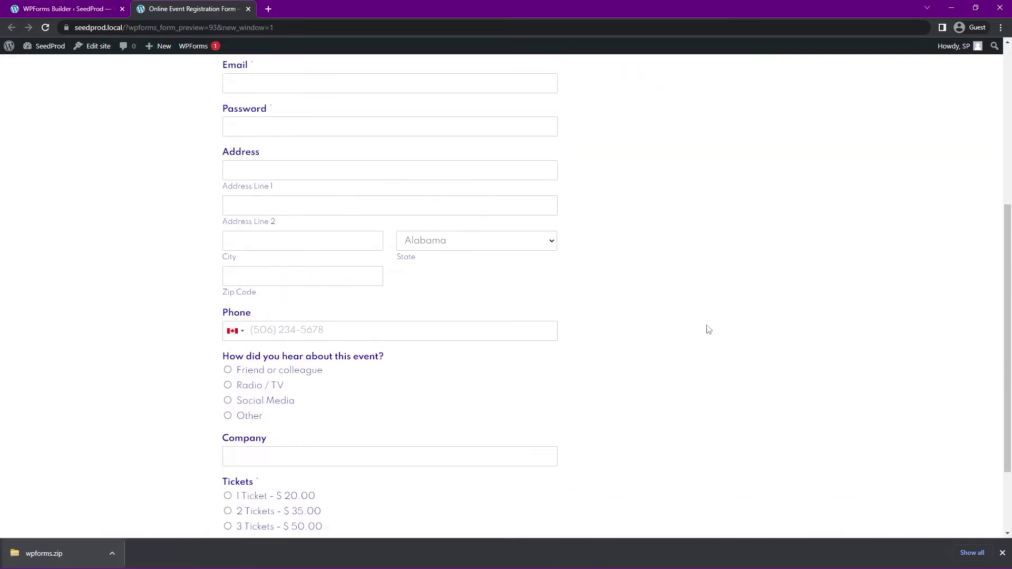
scroll(632, 338, up, 7)
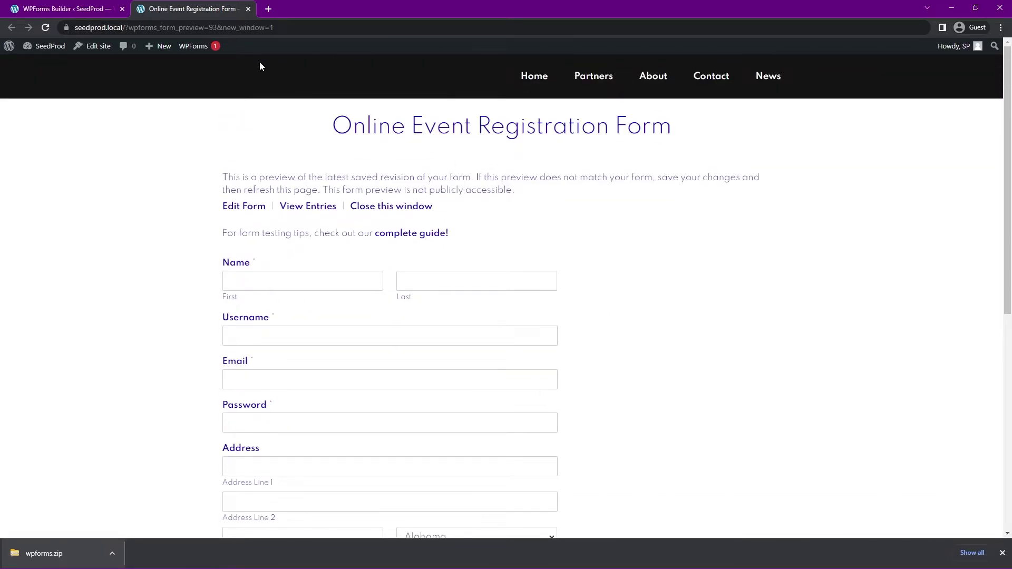
scroll(692, 251, down, 8)
scroll(684, 293, up, 8)
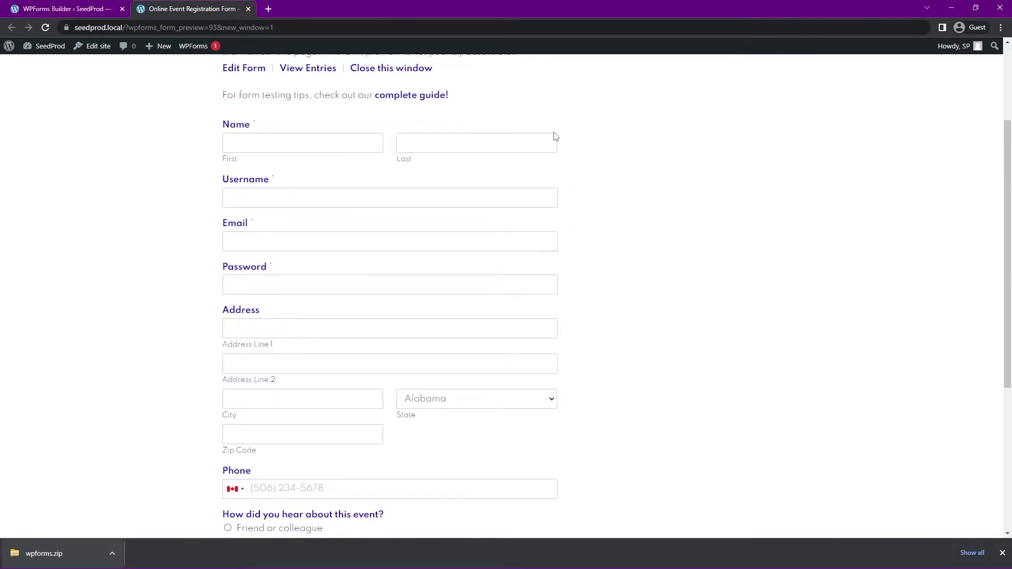
click(249, 9)
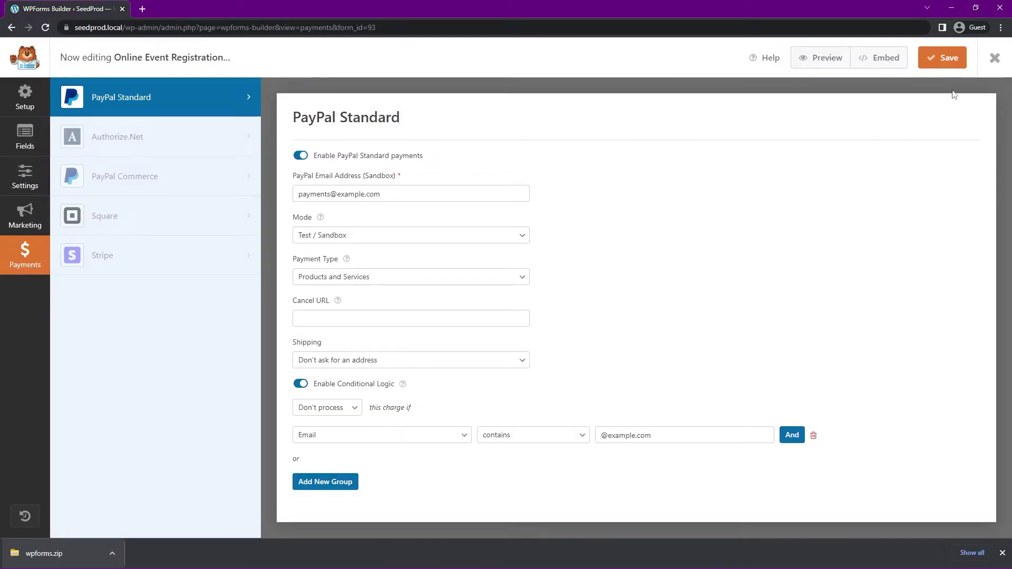
- Exit the form builder and copy the Online Event Registration Form's shortcode from the forms overview
click(995, 59)
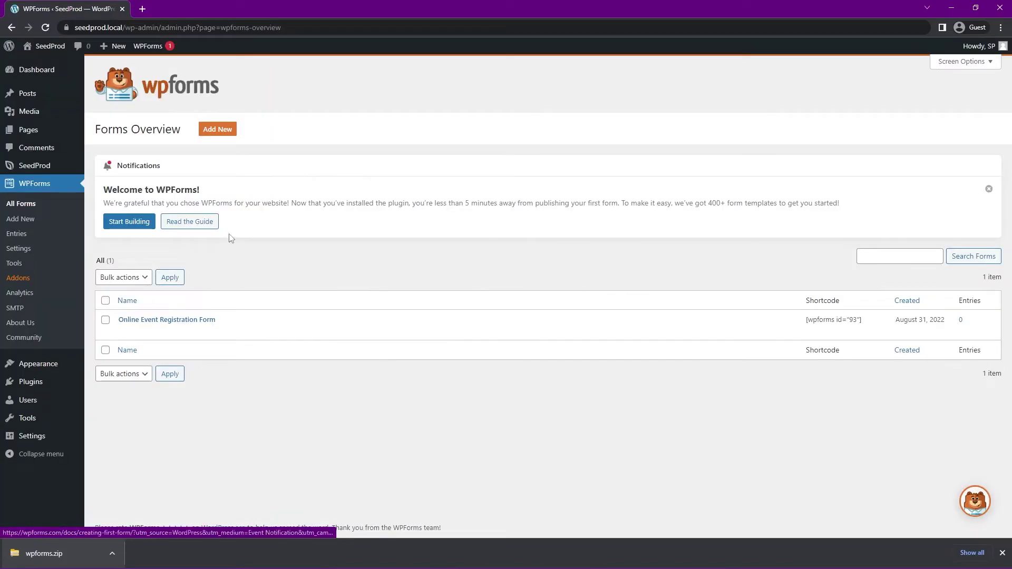
mouse_move(142, 341)
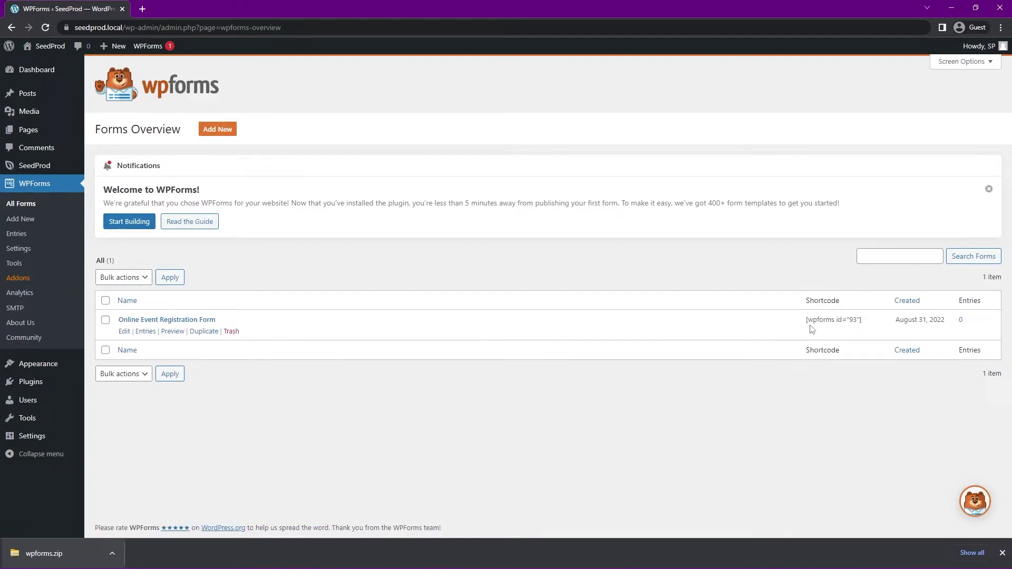
drag(806, 323, 864, 321)
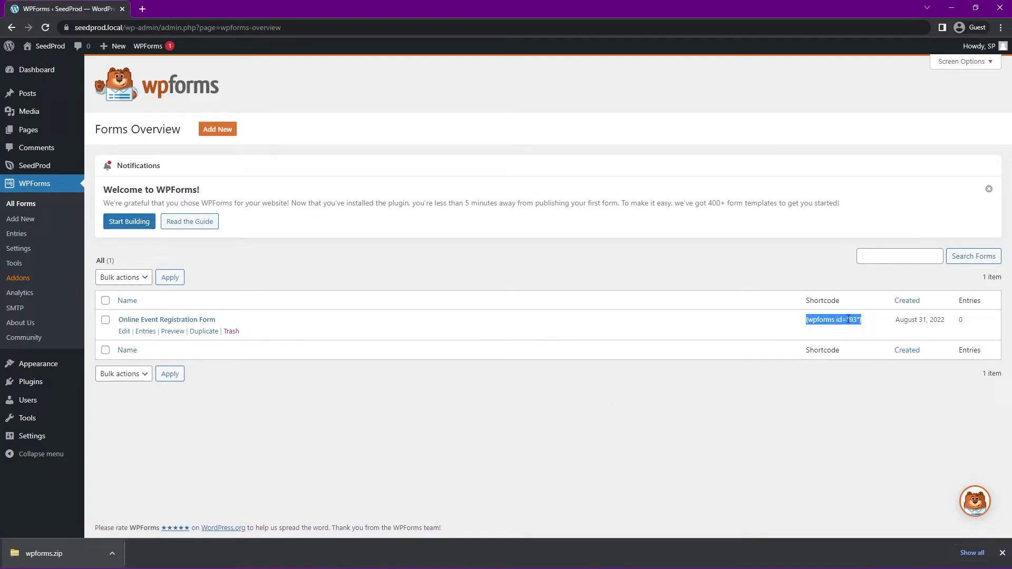
right_click(848, 318)
click(725, 330)
click(870, 386)
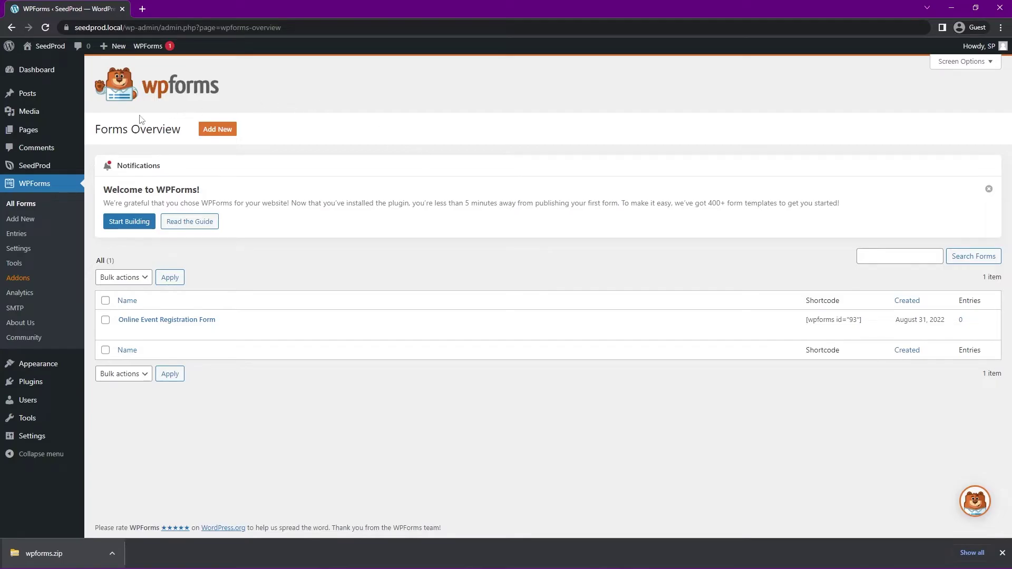
- Create a new WordPress page titled Register
mouse_move(26, 131)
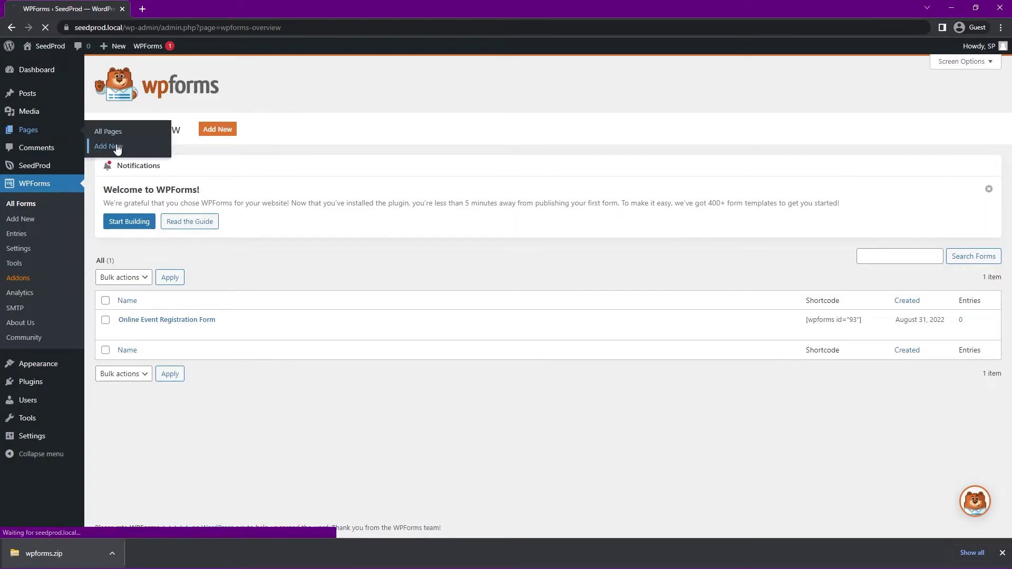
click(112, 145)
text(Register)
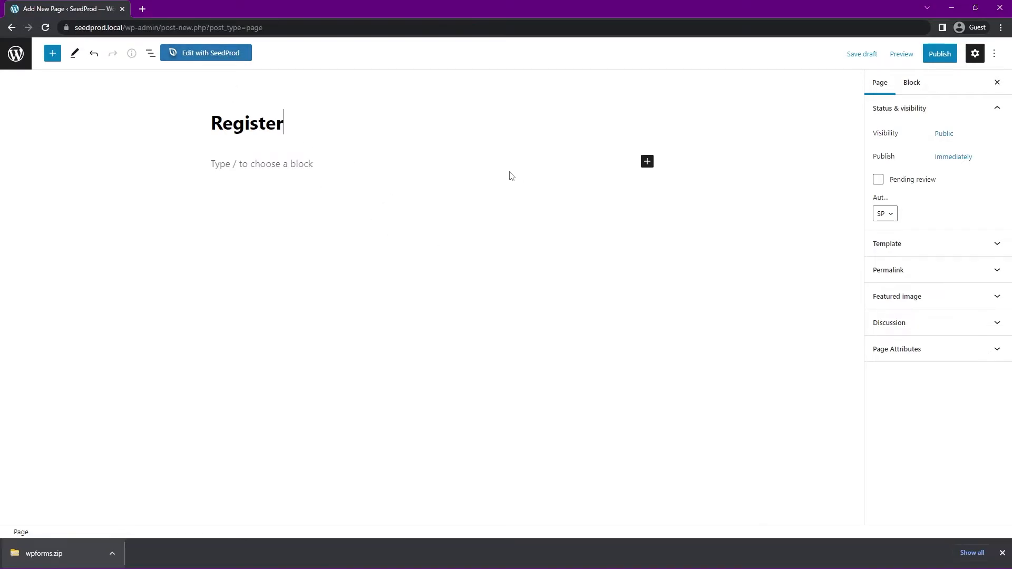
- Insert a WPForms block on the Register page and choose the Online Event Registration Form in it
click(647, 161)
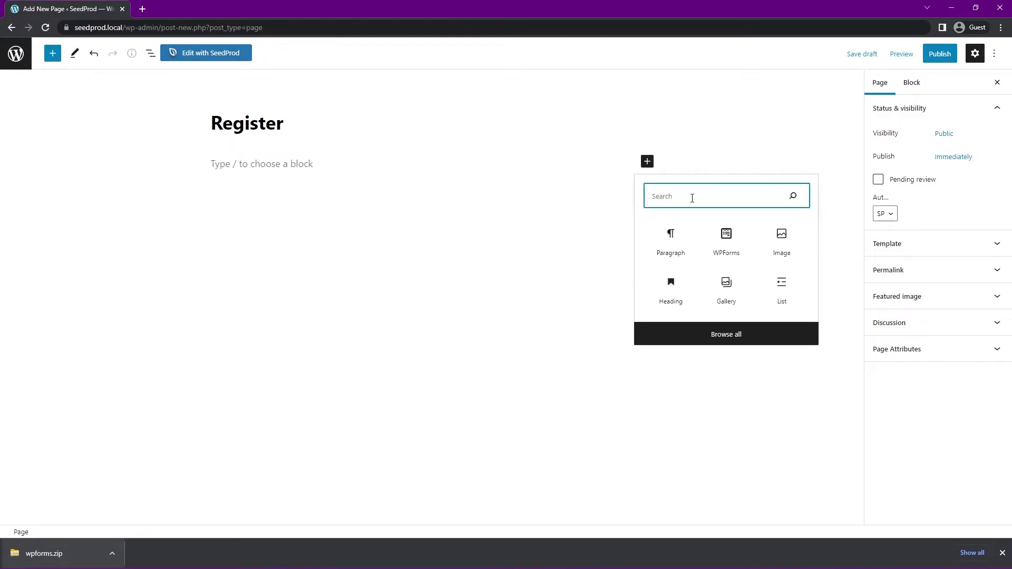
text(wpforms)
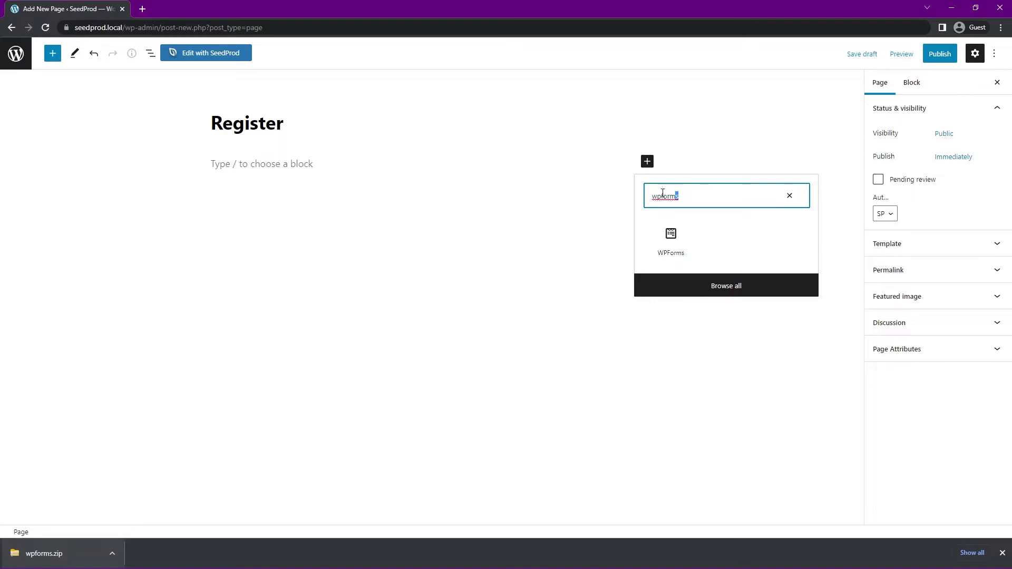
drag(683, 196, 613, 197)
text(shorto)
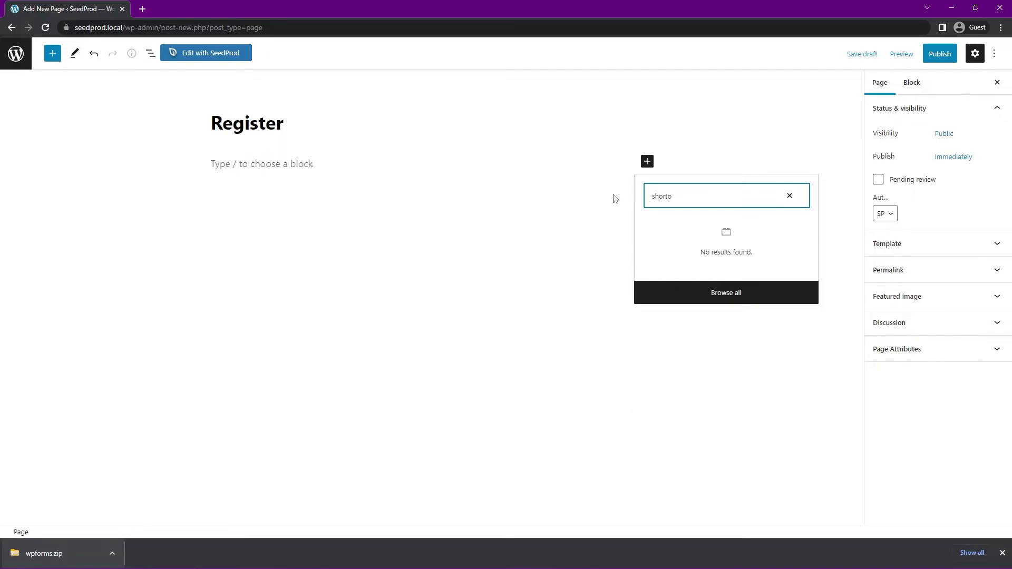
key(BackSpace)
text(=)
drag(696, 193, 616, 191)
text(wpforms)
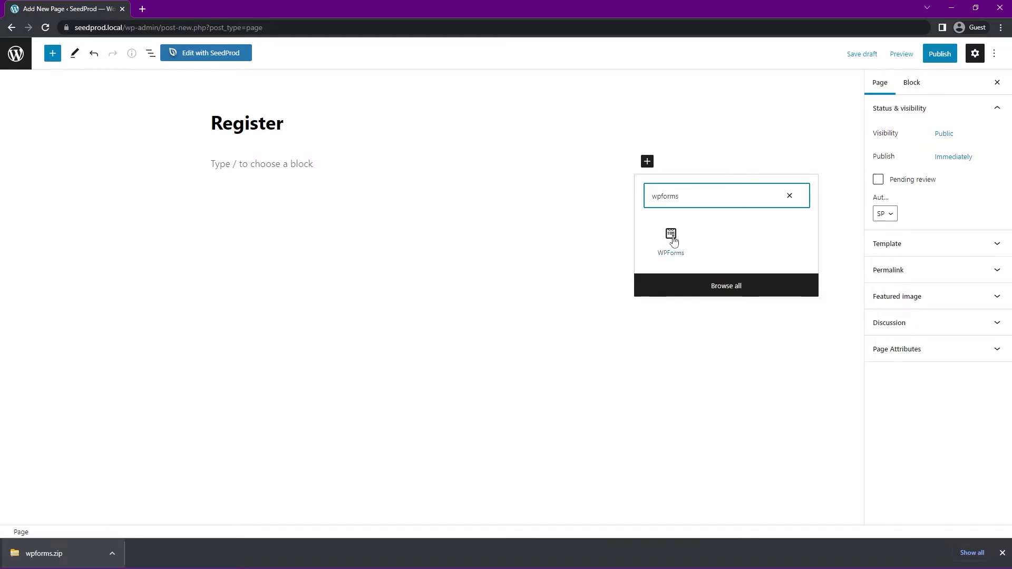
click(670, 237)
click(462, 252)
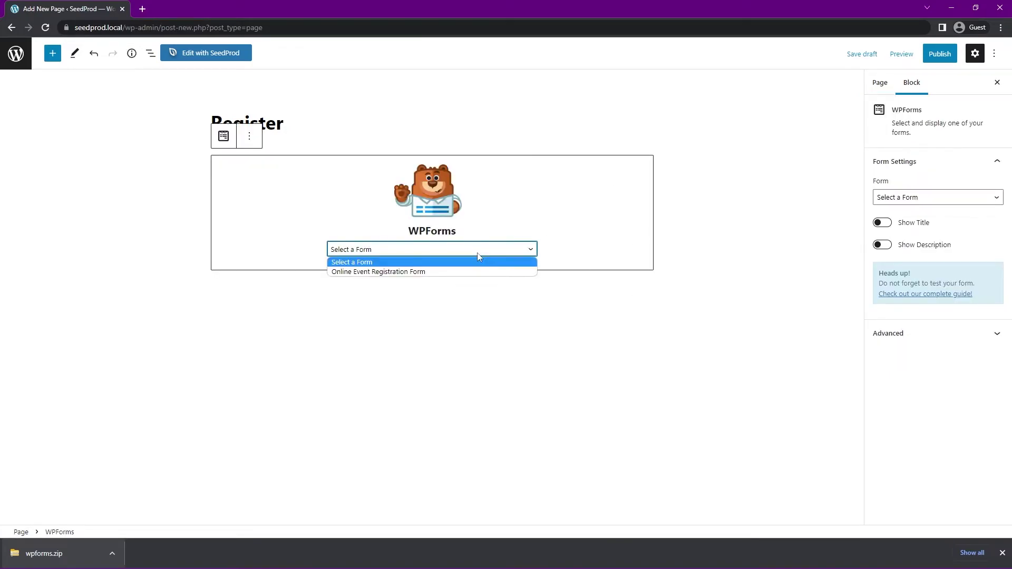
click(370, 273)
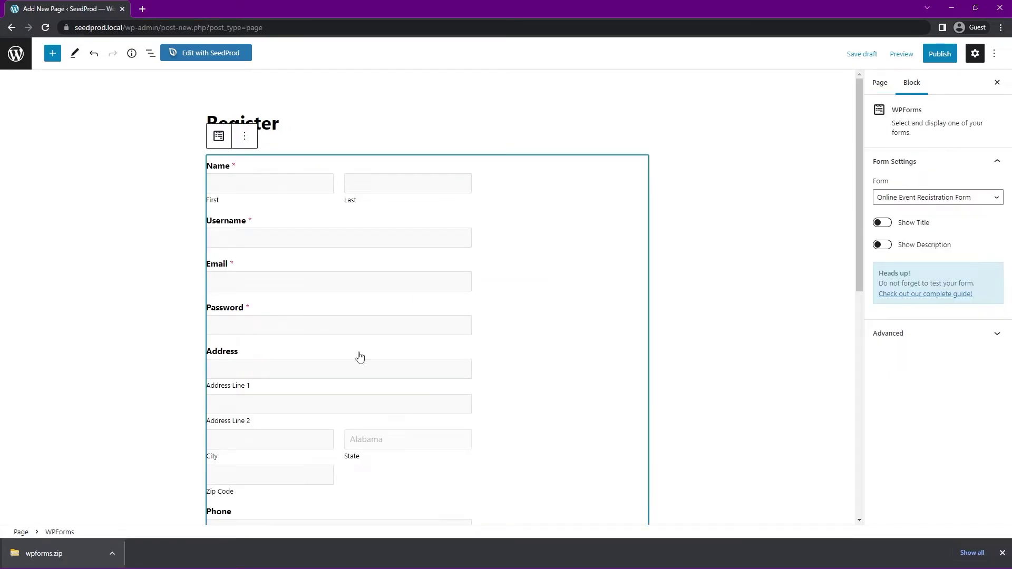
- Look through the embedded form from top to bottom and publish the Register page
scroll(679, 293, down, 4)
scroll(662, 323, down, 1)
scroll(654, 319, up, 5)
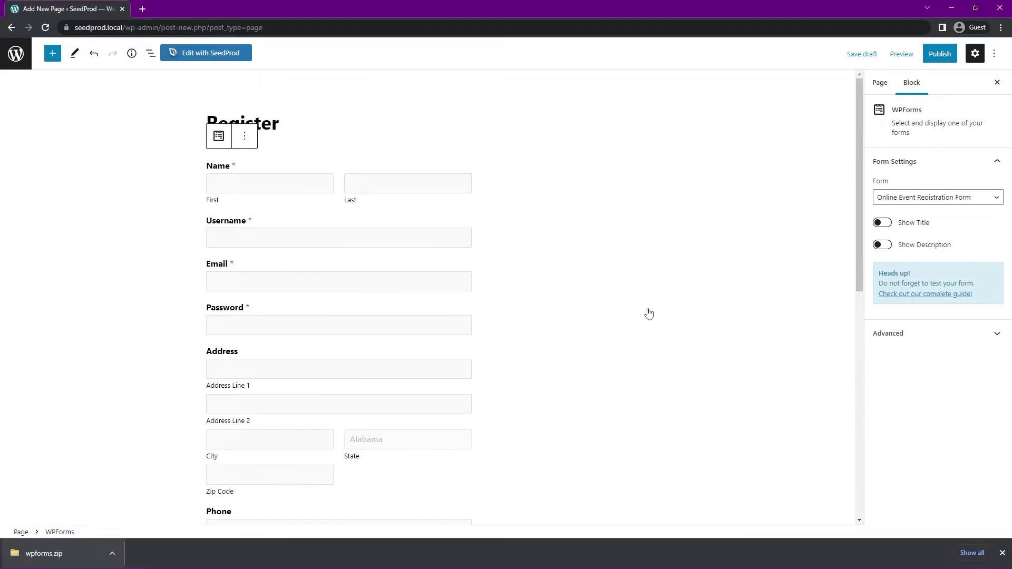
scroll(524, 316, down, 8)
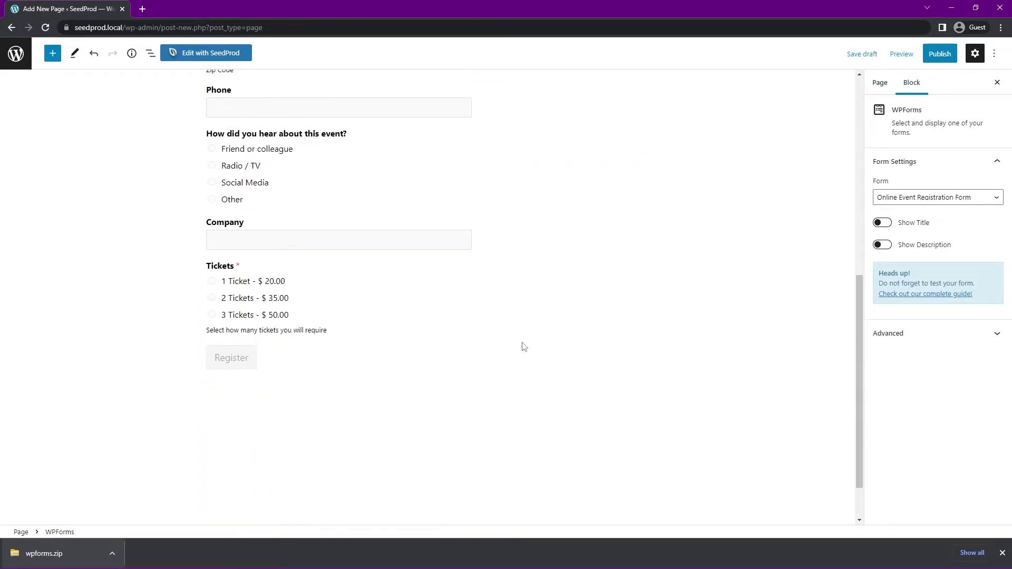
scroll(619, 318, up, 8)
click(939, 53)
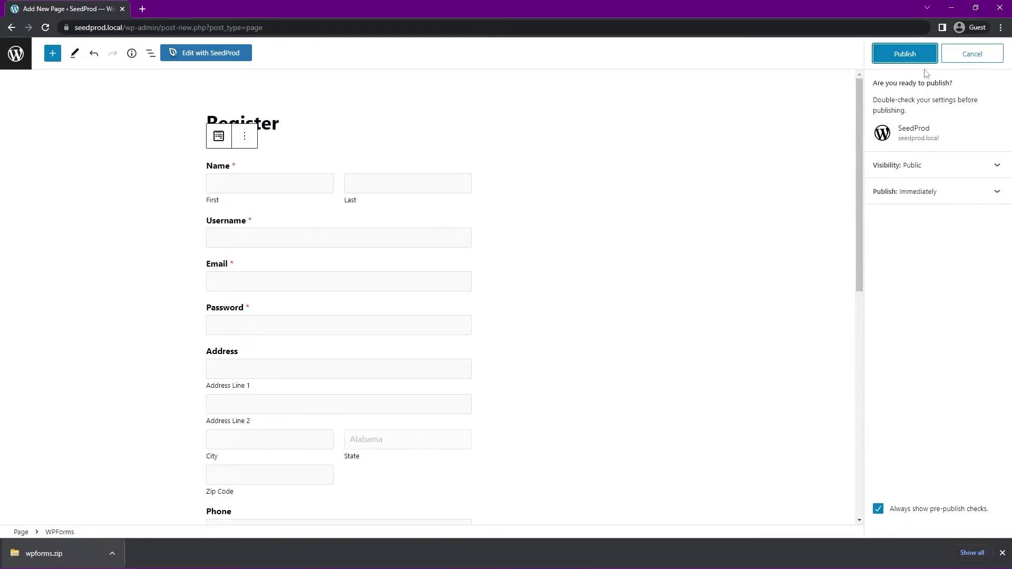
click(911, 56)
- View the live Register page, look through its form, compare its header with the Partners page, and dismiss the downloads bar
ctrl+click(906, 171)
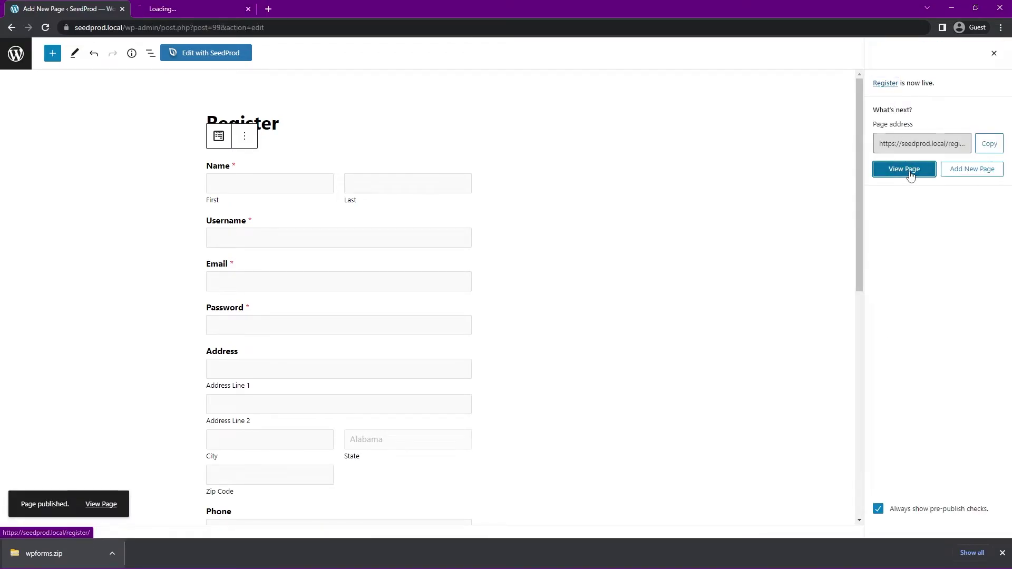
click(212, 7)
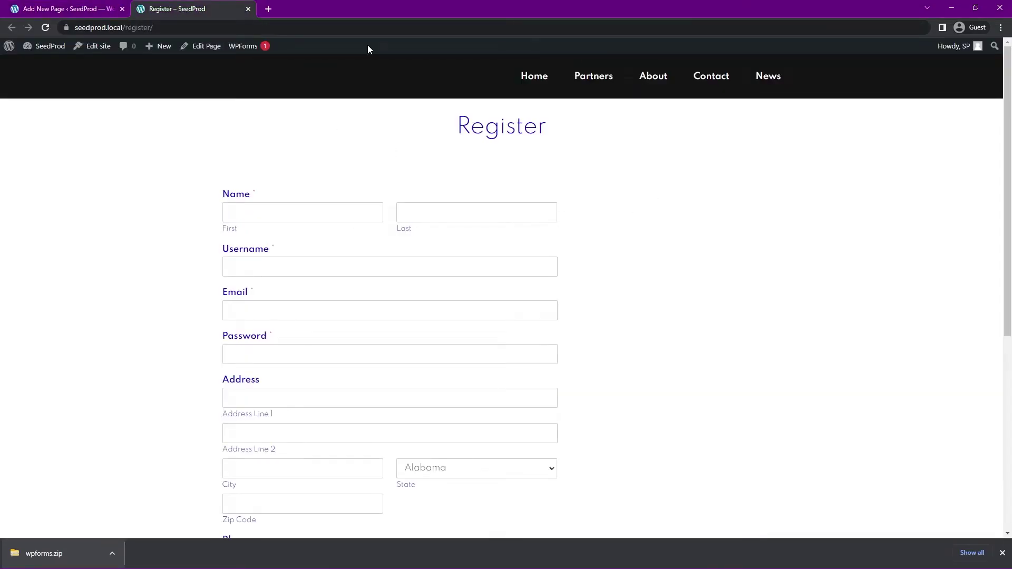
scroll(743, 306, down, 6)
scroll(748, 314, up, 6)
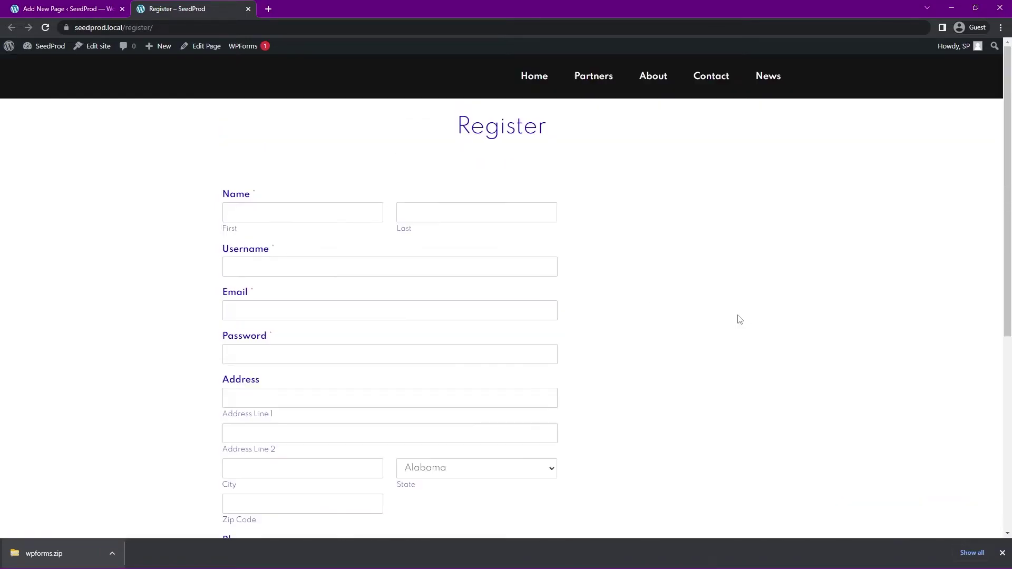
click(606, 78)
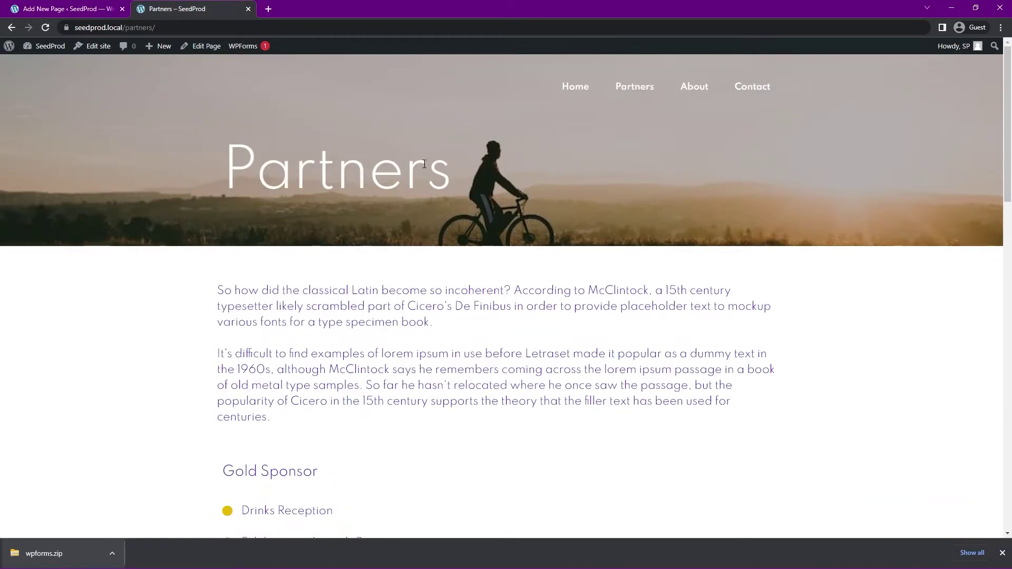
click(11, 26)
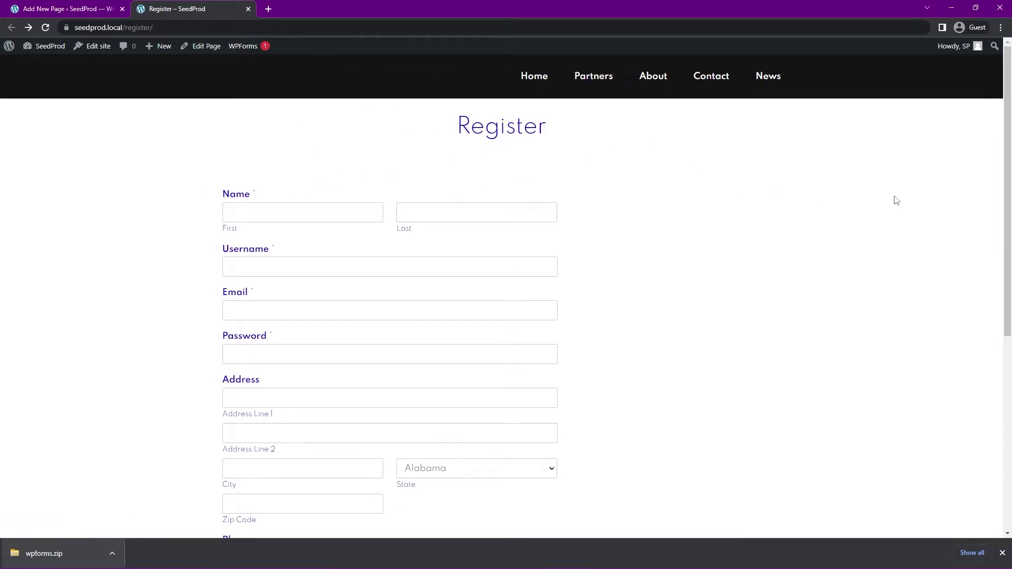
scroll(717, 237, down, 3)
scroll(670, 251, up, 3)
click(1002, 553)
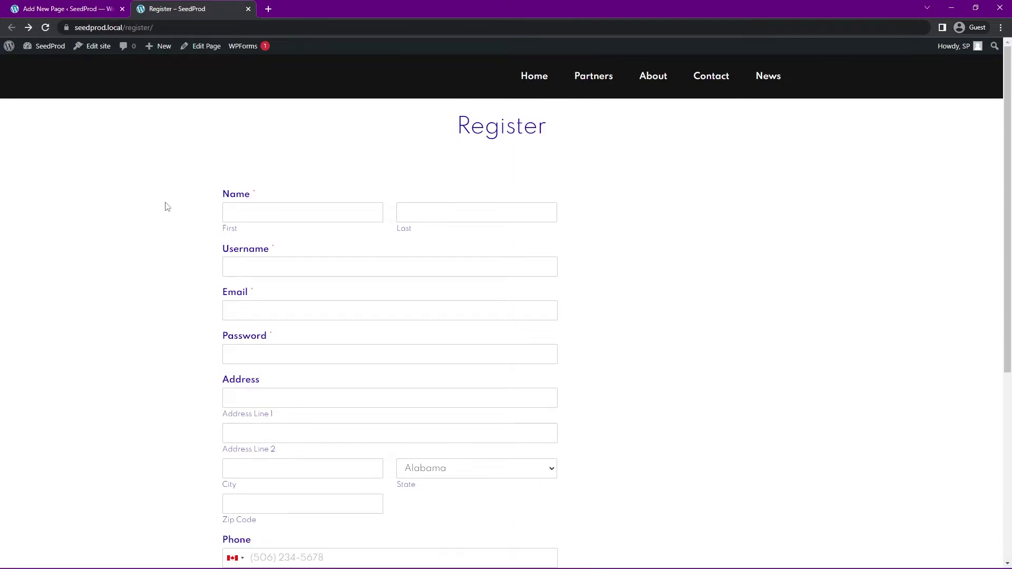
- Delete the WPForms block from the Register page in the WordPress editor and update the page
click(87, 13)
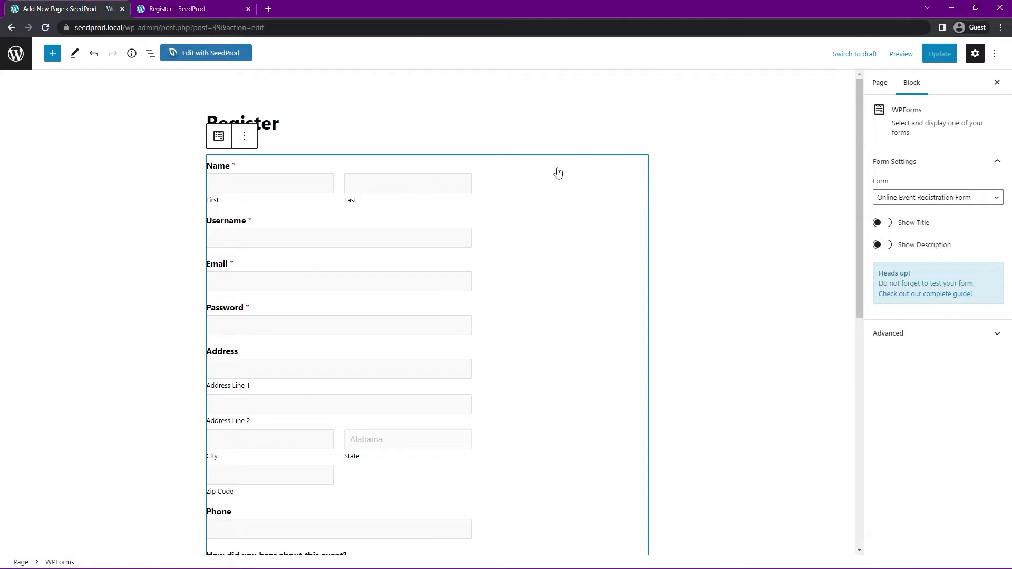
key(Delete)
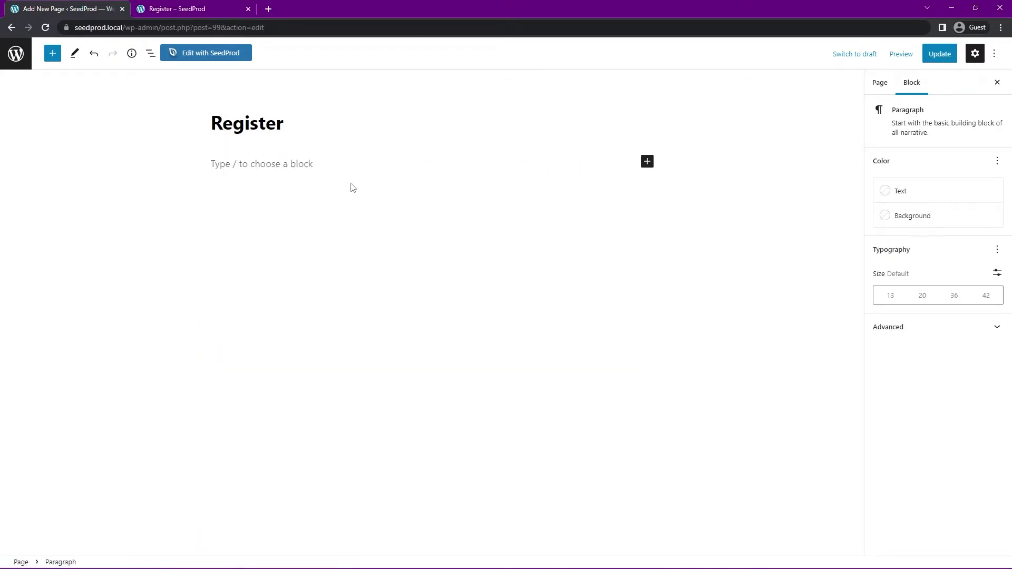
click(938, 53)
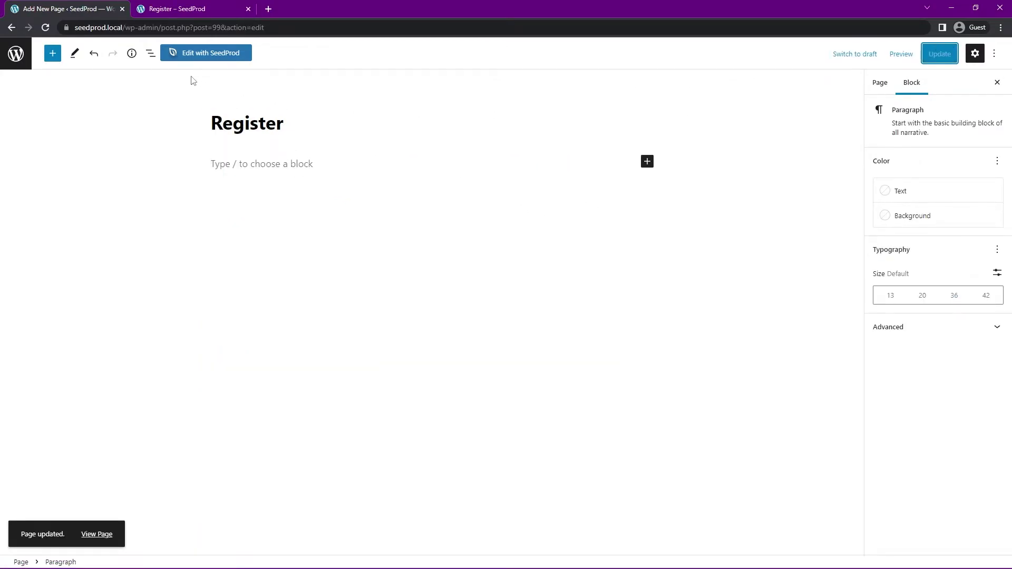
- Open the Register page in the SeedProd builder, save it there, and exit the builder
click(212, 56)
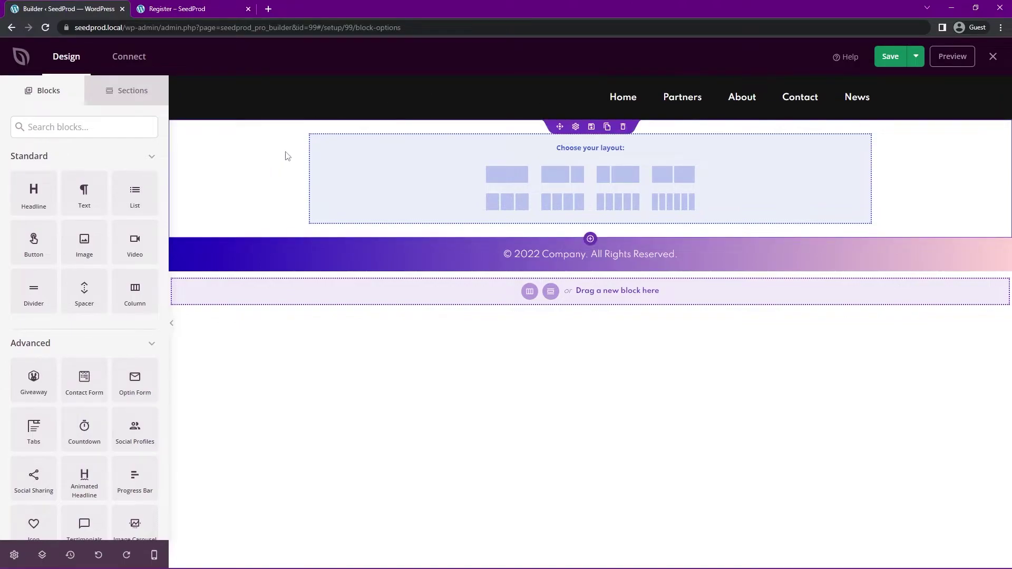
click(890, 56)
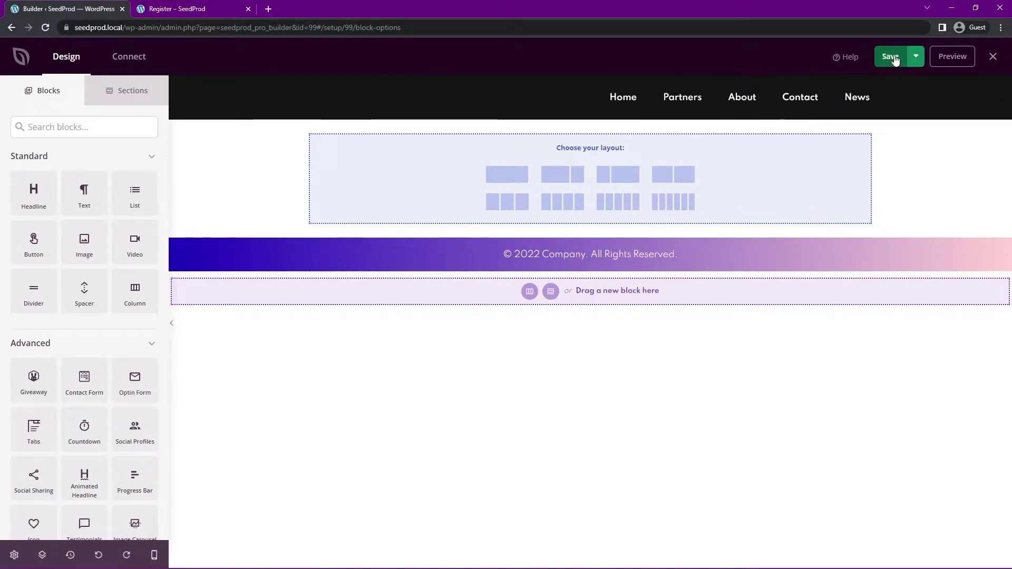
click(993, 56)
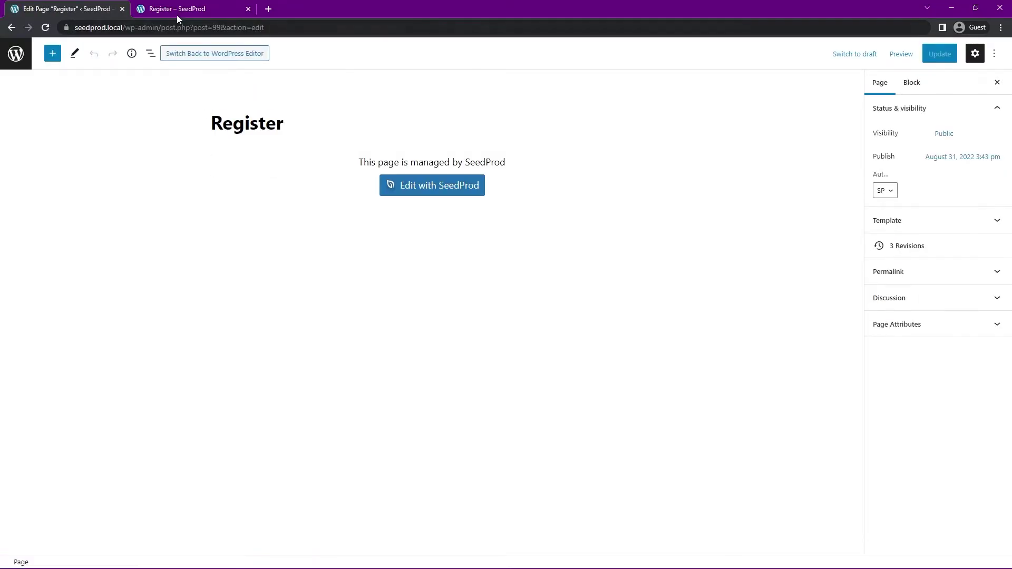
- View the live Partners page's header, and open the Partners page from the pages list in the SeedProd builder
click(176, 15)
click(596, 85)
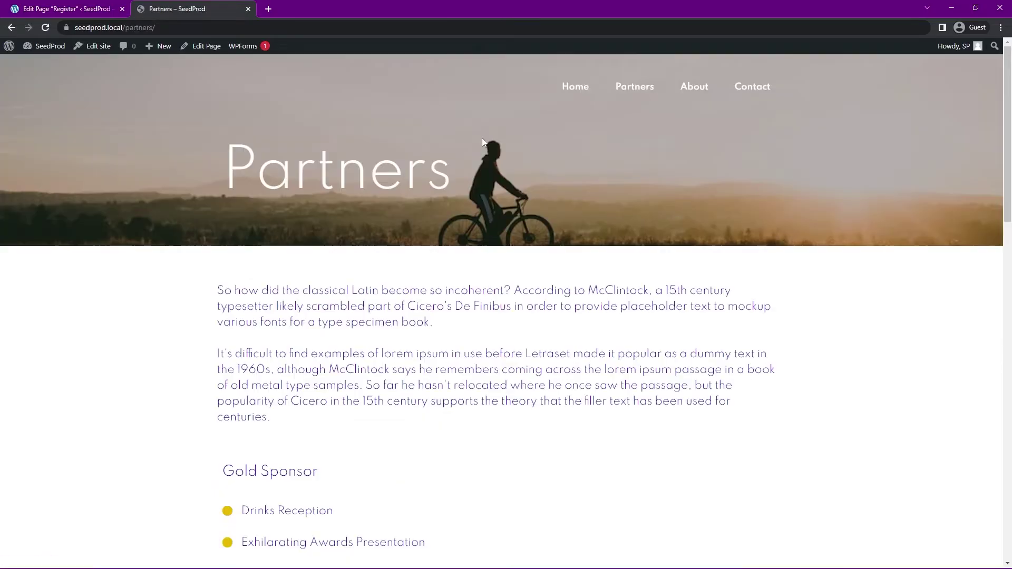
click(81, 10)
click(17, 54)
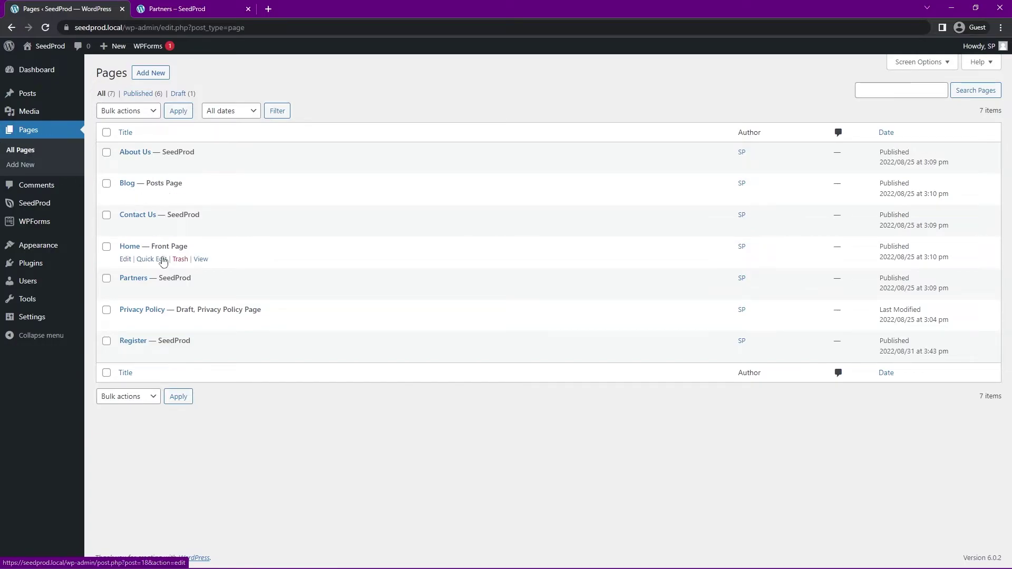
click(255, 290)
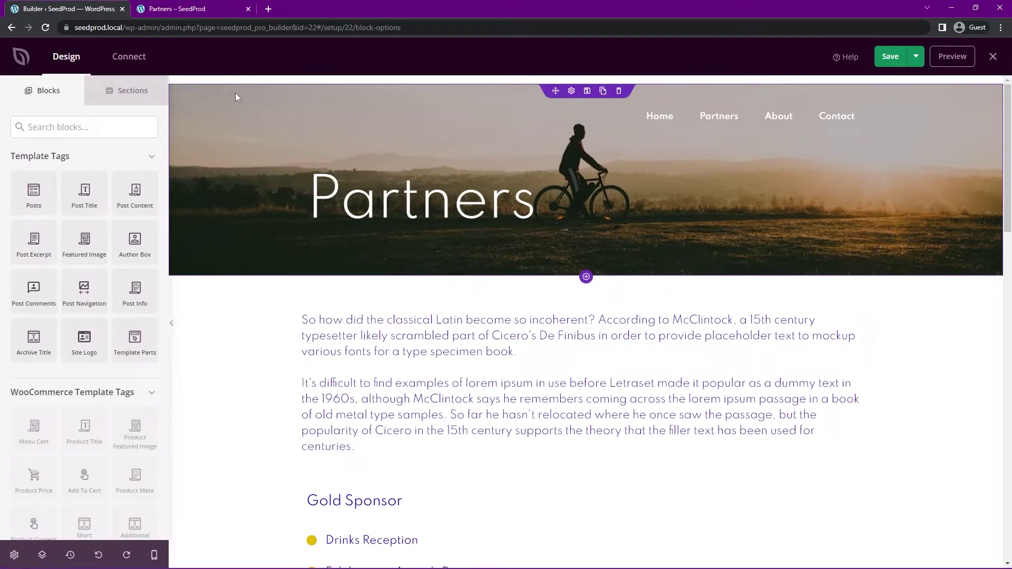
- Save the Partners page's header section as a section template named Custom Header
click(236, 96)
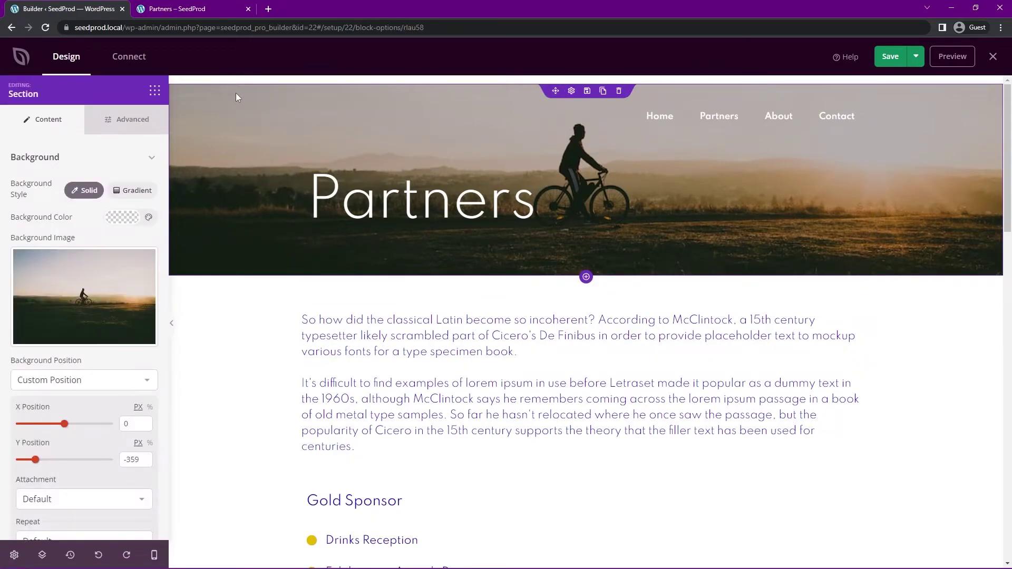
click(587, 91)
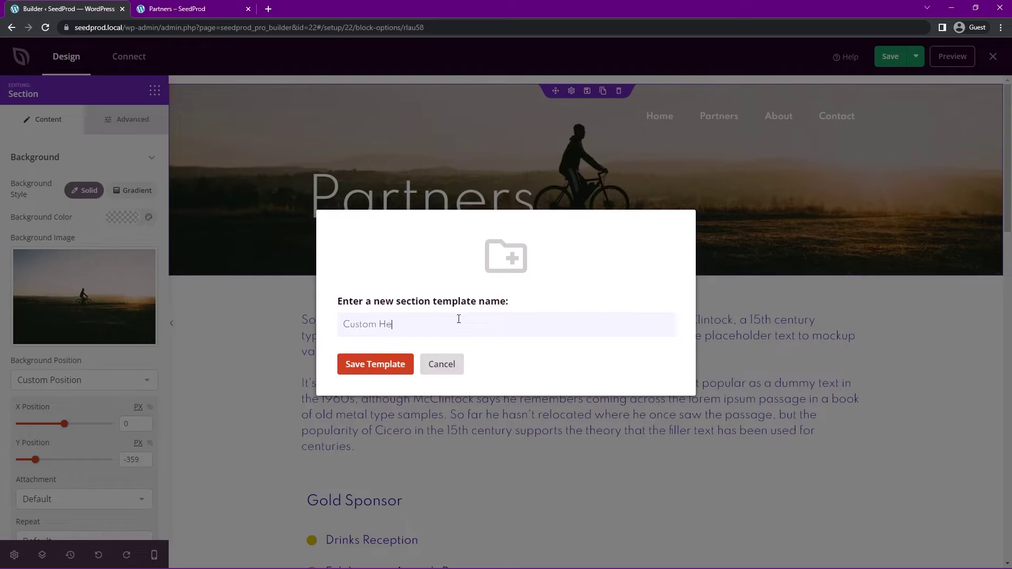
text(Custom Header)
click(375, 364)
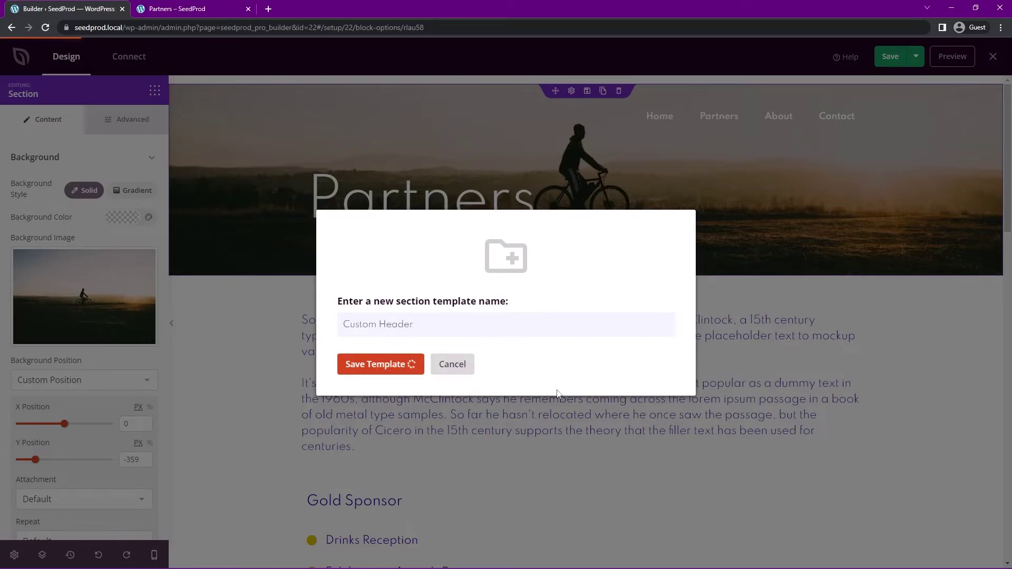
- Exit the Partners page and open the Register page from the pages list in the SeedProd builder
click(992, 57)
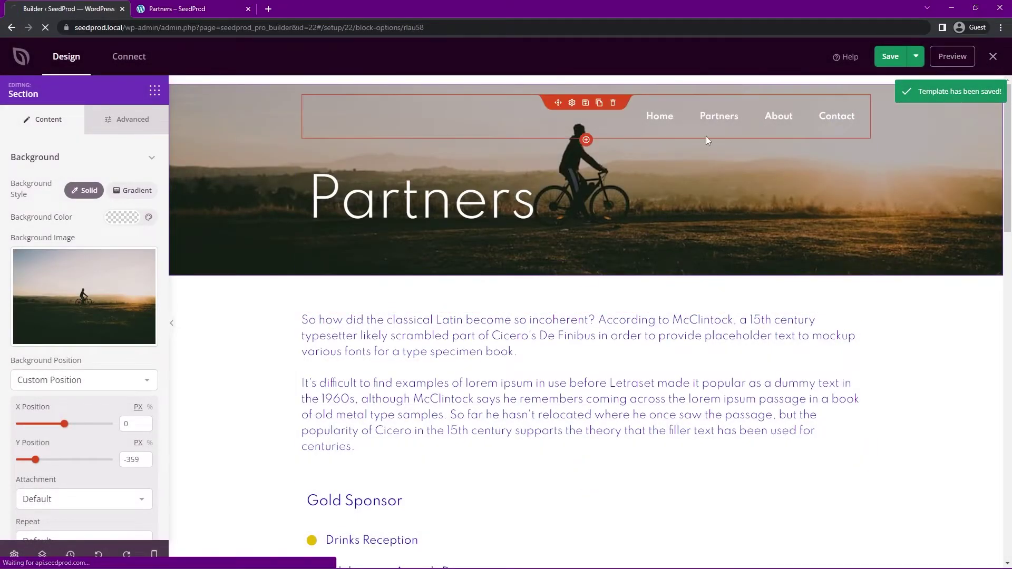
mouse_move(47, 129)
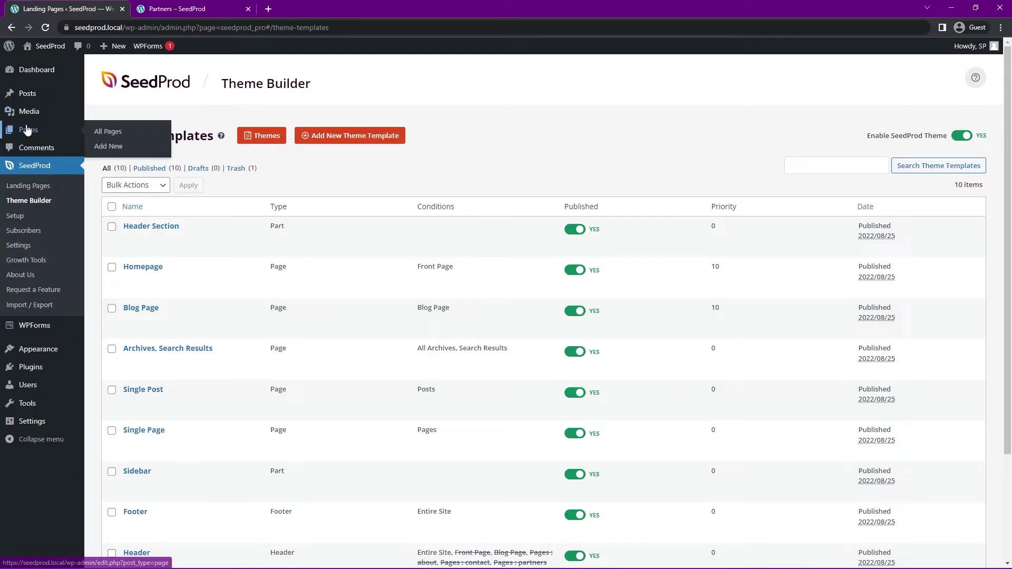
click(108, 131)
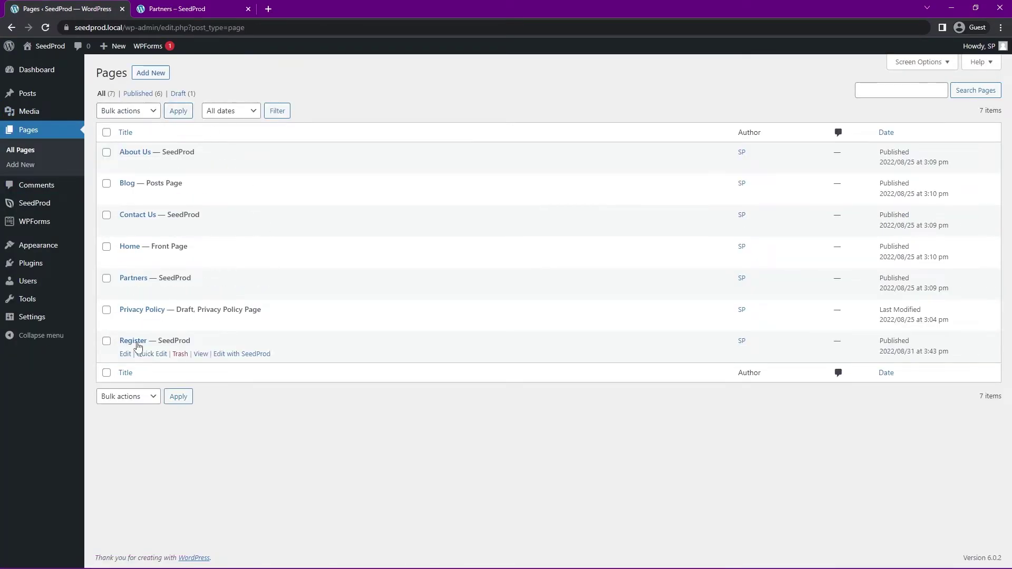
click(249, 354)
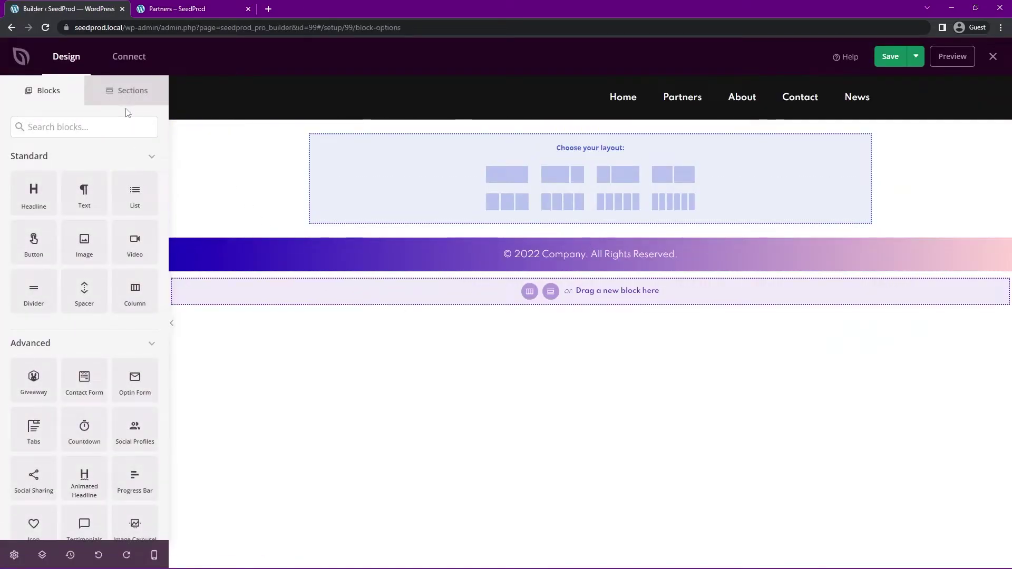
- Add the saved Custom Header section to the Register page and delete the empty layout section above it
click(131, 90)
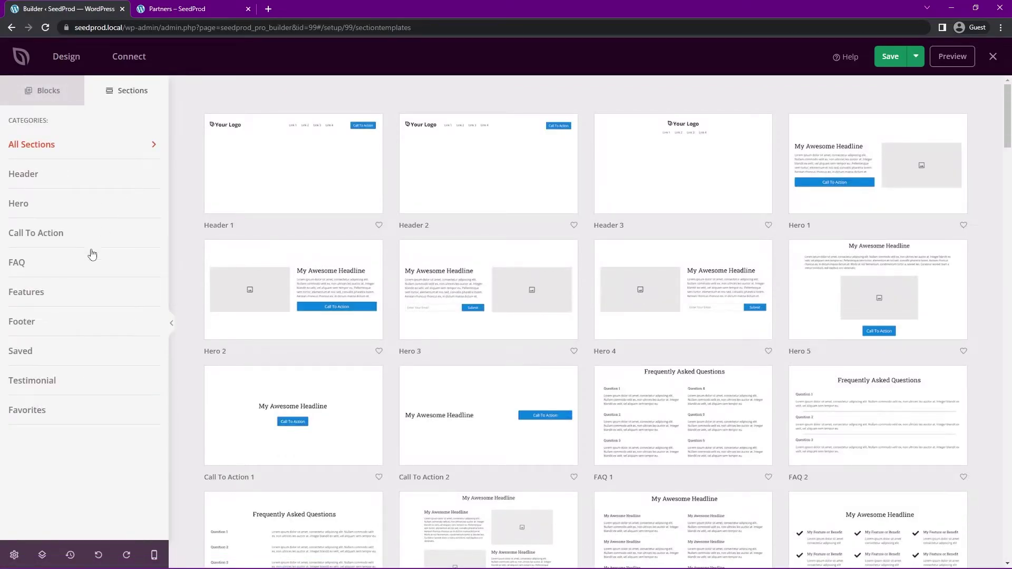
click(24, 353)
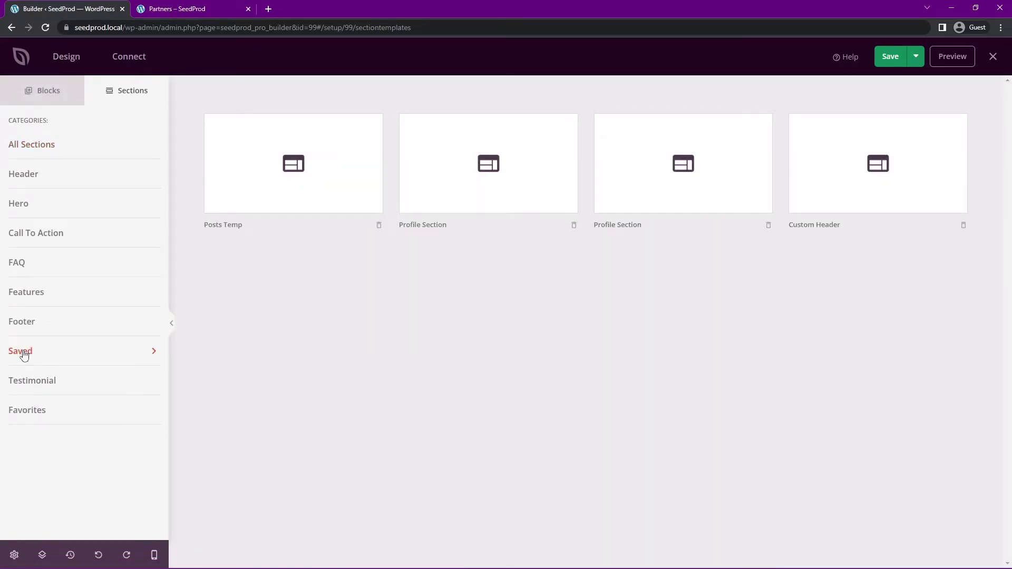
click(877, 164)
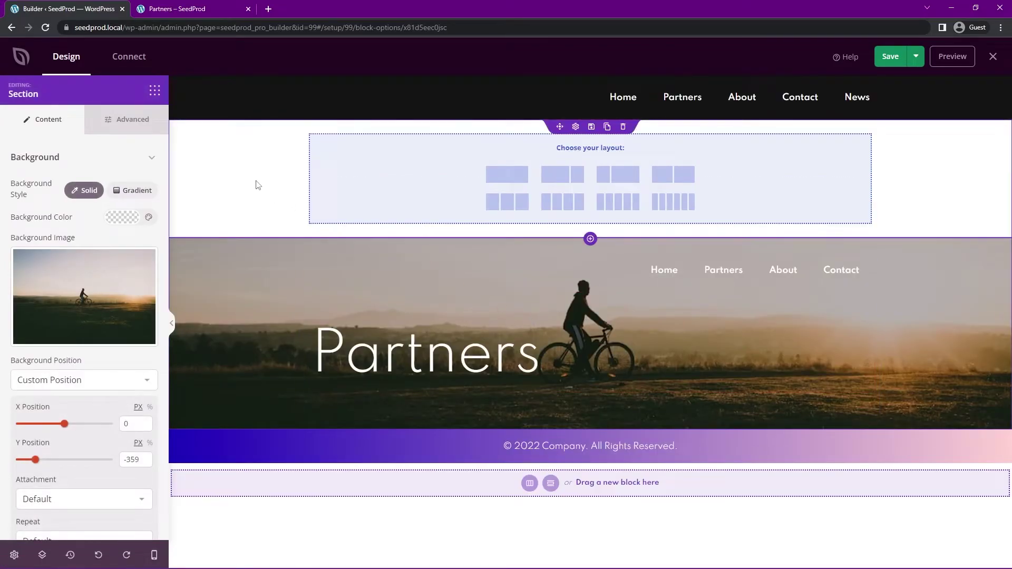
click(626, 129)
click(483, 316)
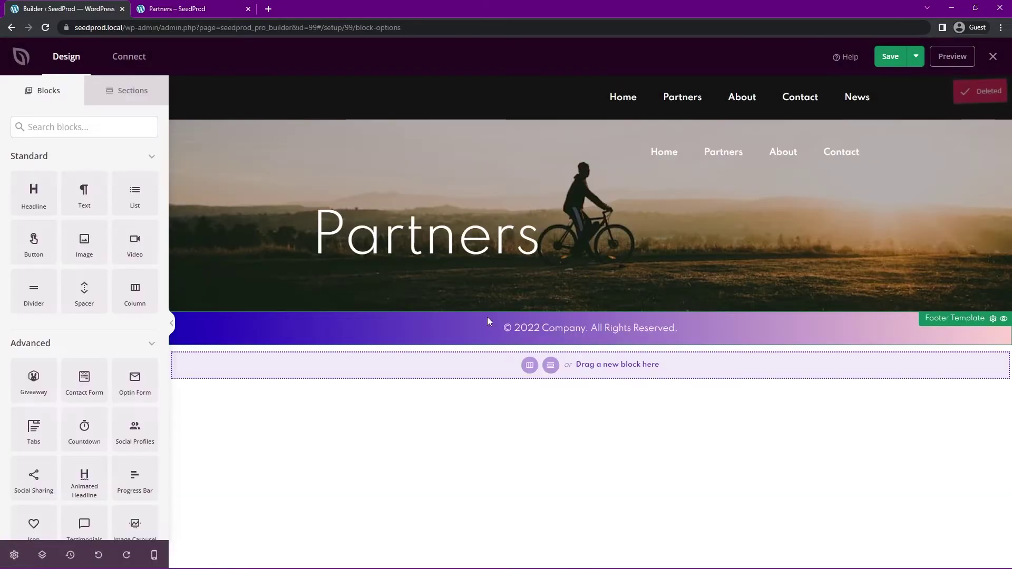
- Change the header section's headline text to Register
click(453, 241)
triple_click(75, 223)
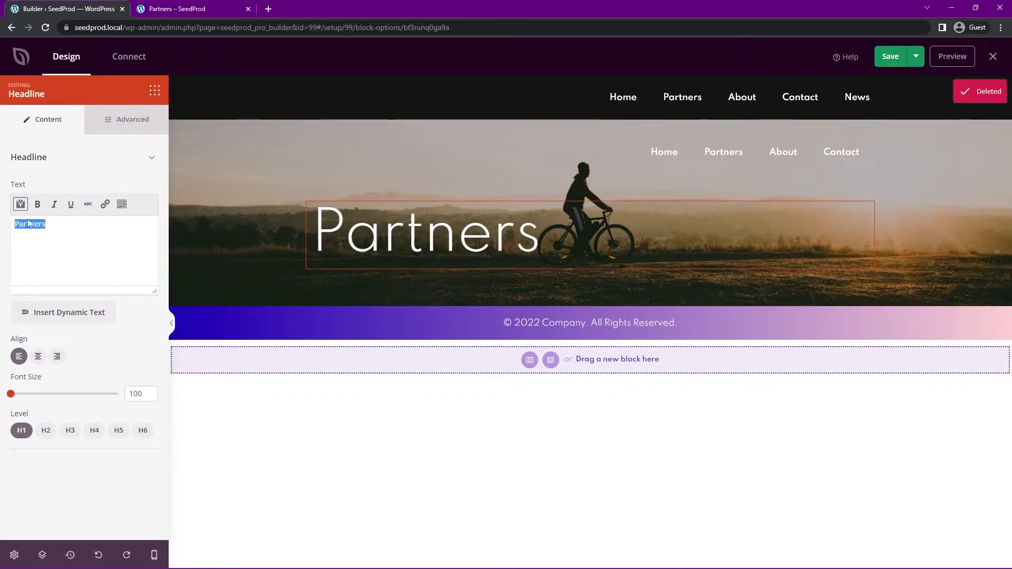
text(Register)
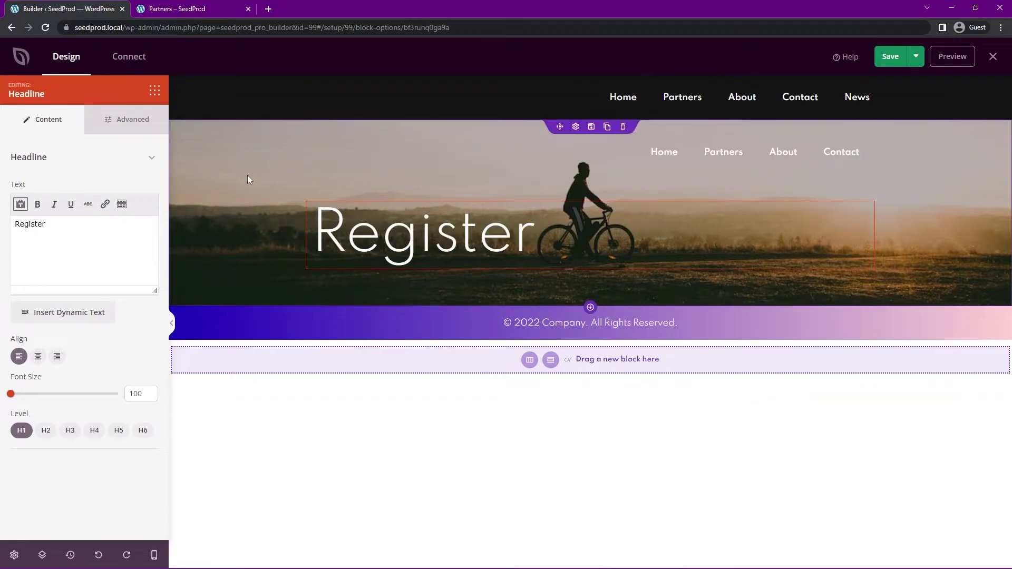
- Replace the header section's background image with a stock photo of a loaded bike at sunset, found by searching for biking
click(242, 169)
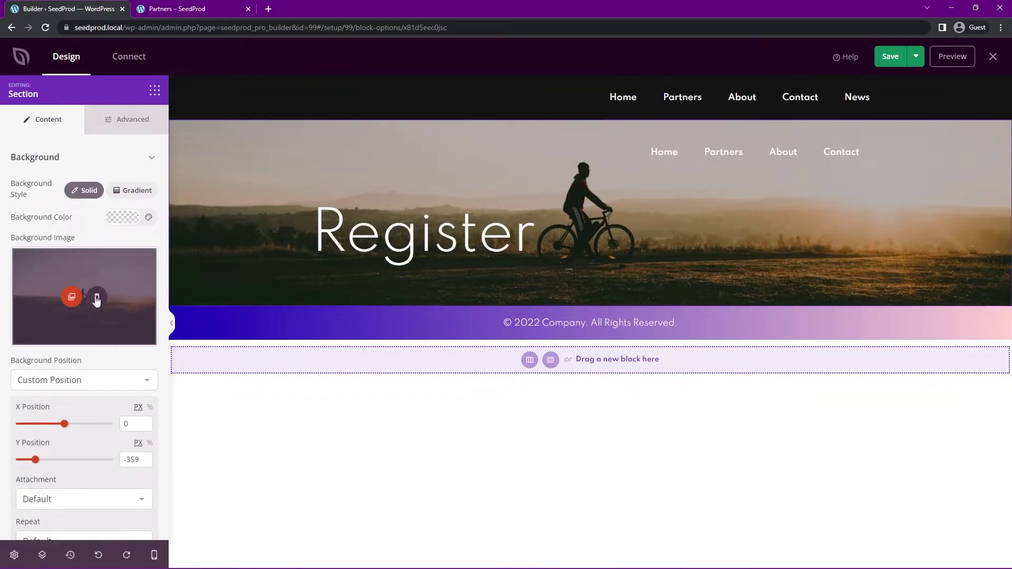
click(97, 296)
click(123, 314)
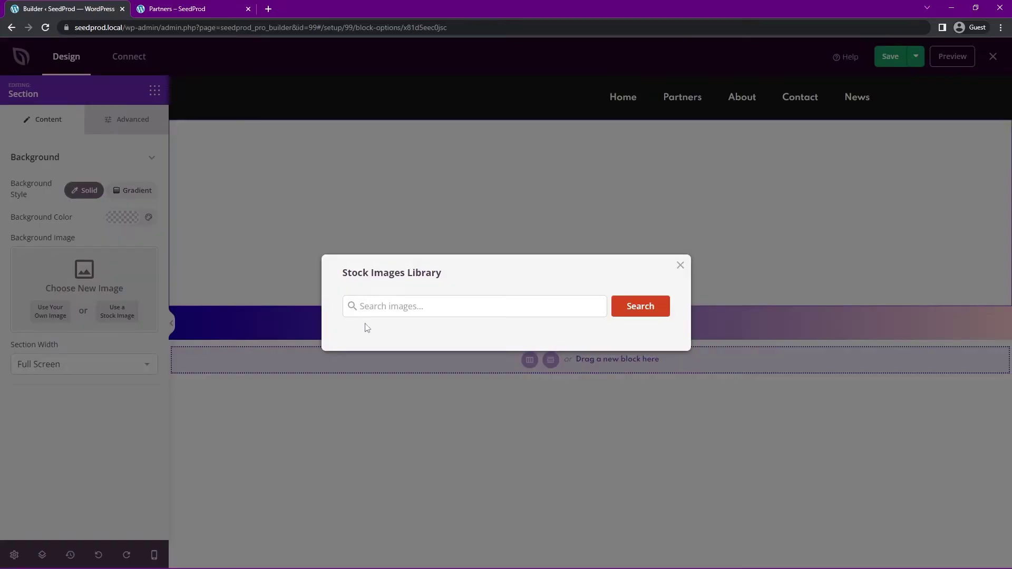
click(520, 307)
text(biking)
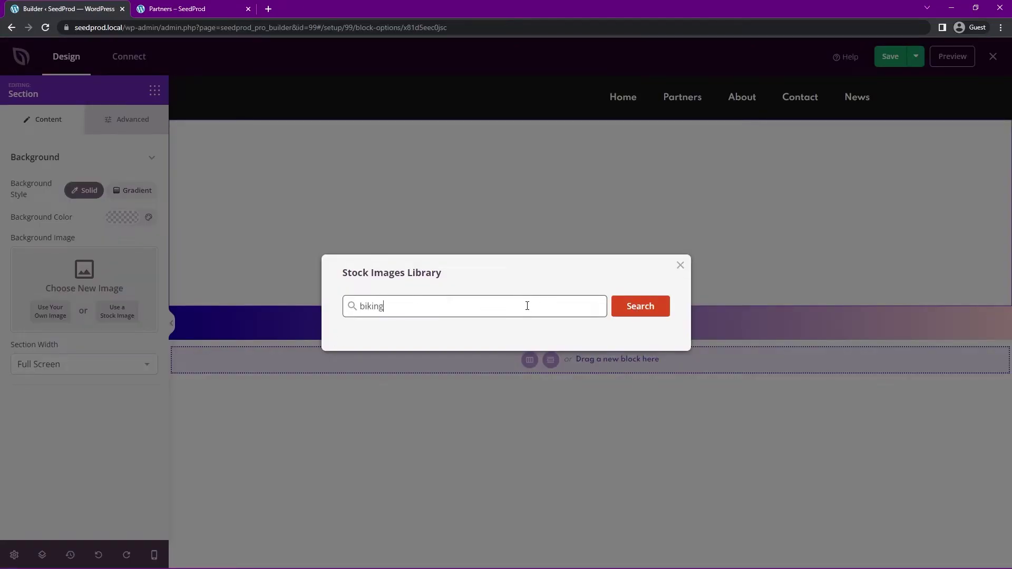
key(Return)
click(625, 251)
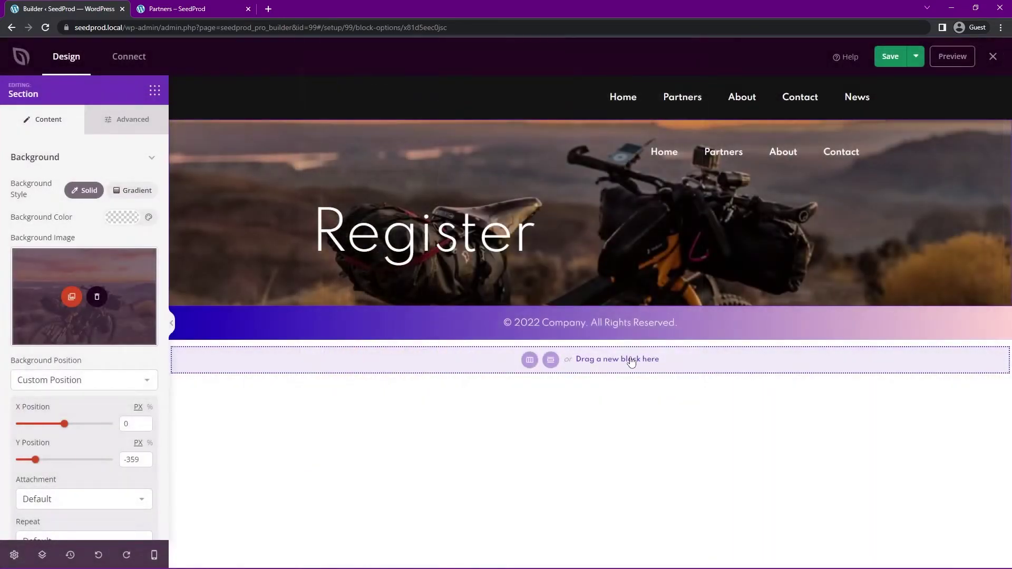
- Set the header background image's Y position to about -241 px and hide the Header Template in the builder
scroll(92, 369, down, 2)
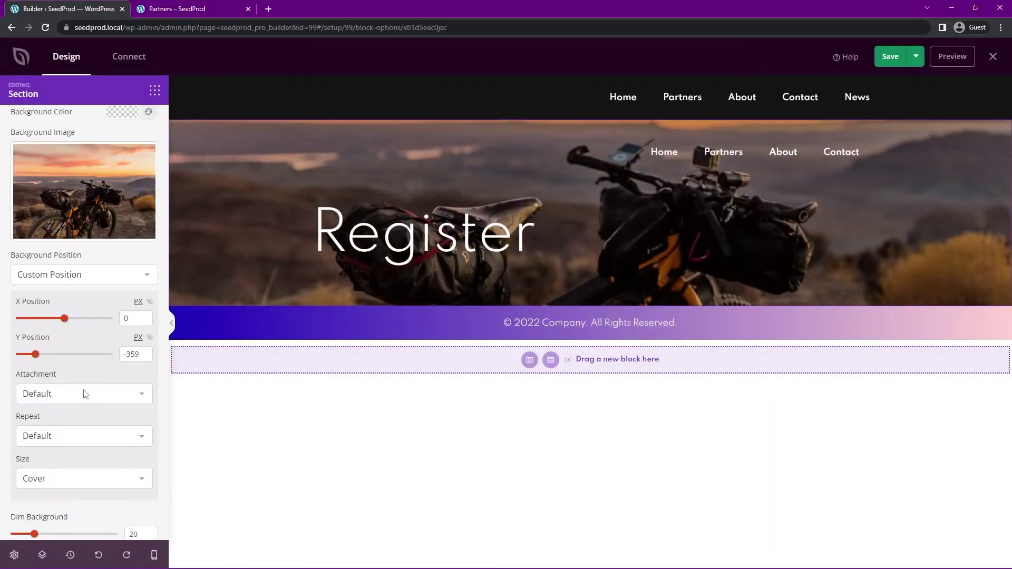
mouse_move(35, 359)
mouse_down()
mouse_move(16, 355)
mouse_move(58, 355)
mouse_move(35, 359)
mouse_move(45, 355)
mouse_up()
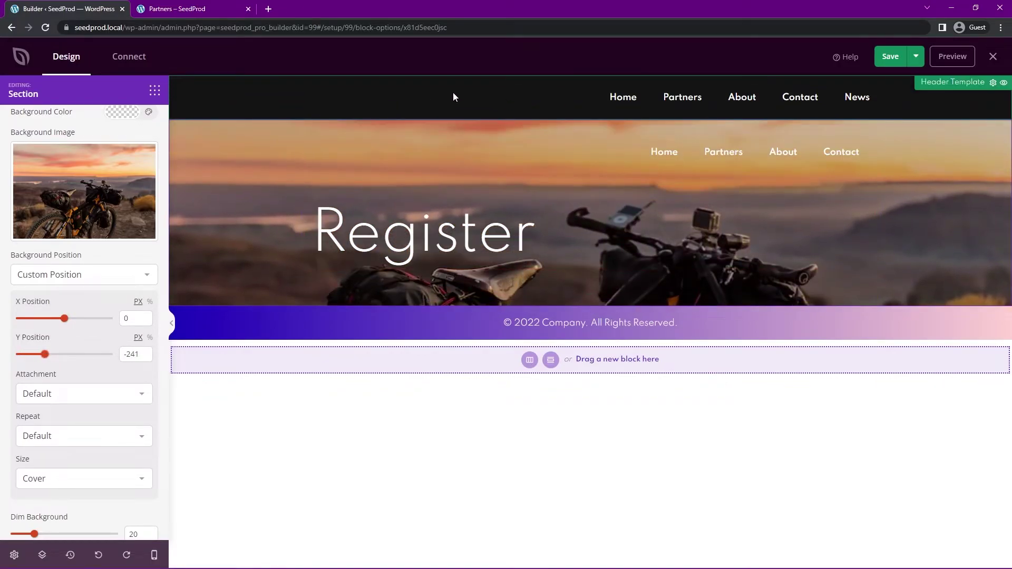
click(1004, 86)
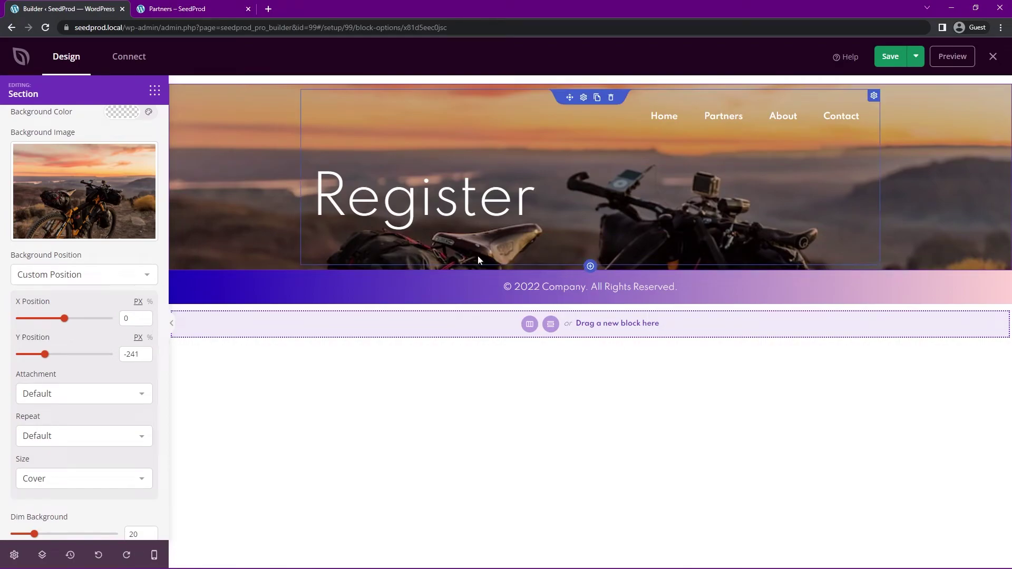
- Insert a new section below the Register header with a two-column layout, a wide column followed by a narrow one
click(590, 273)
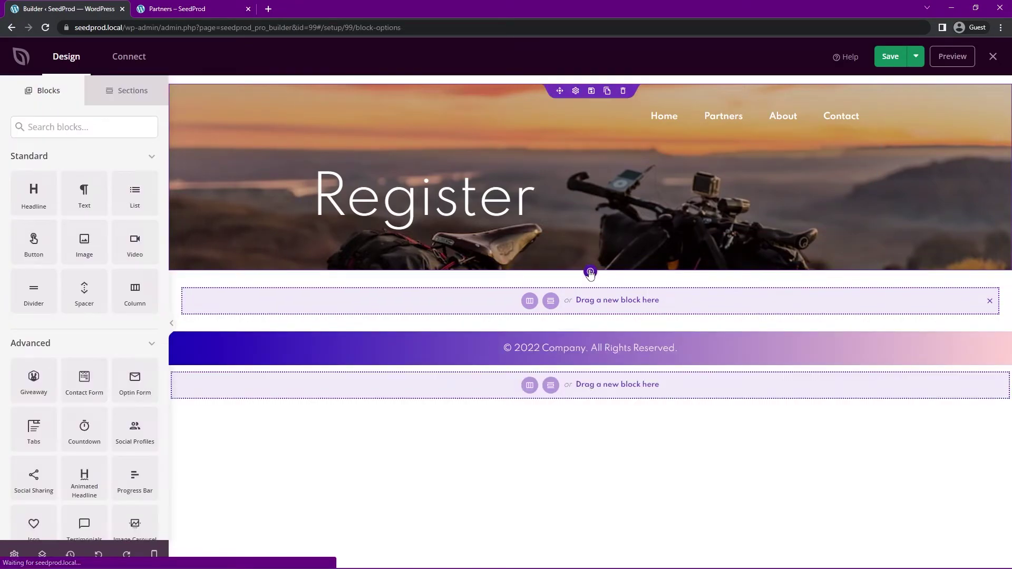
click(530, 302)
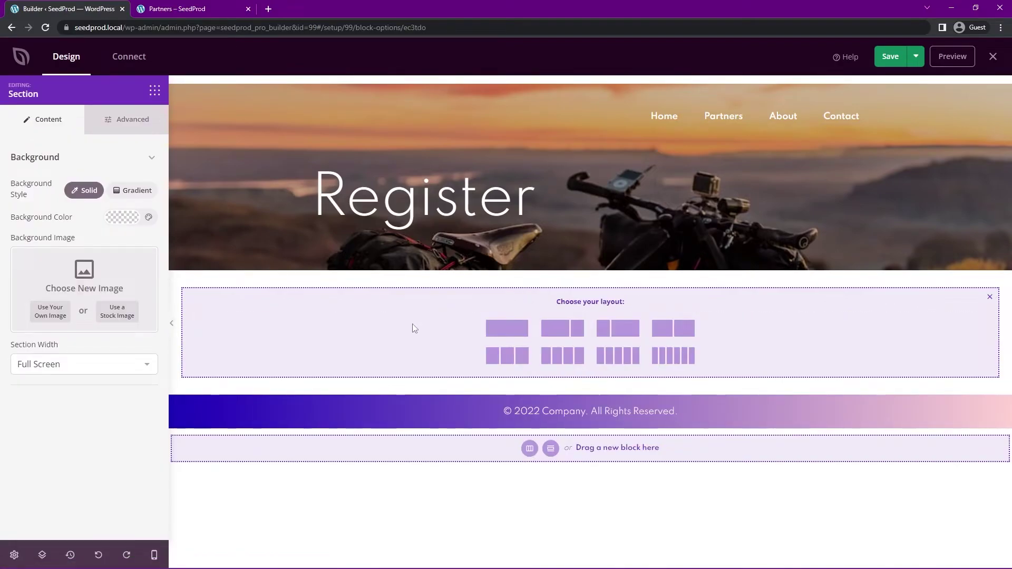
click(565, 332)
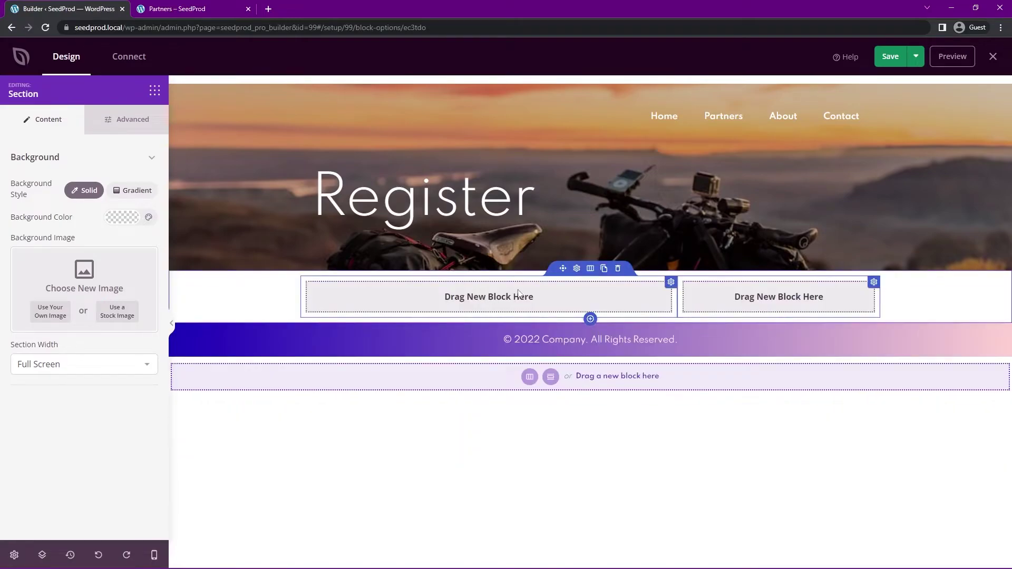
- Add a Shortcode block to the wider column and enter [wpforms id="93"] as its shortcode
click(493, 301)
click(77, 124)
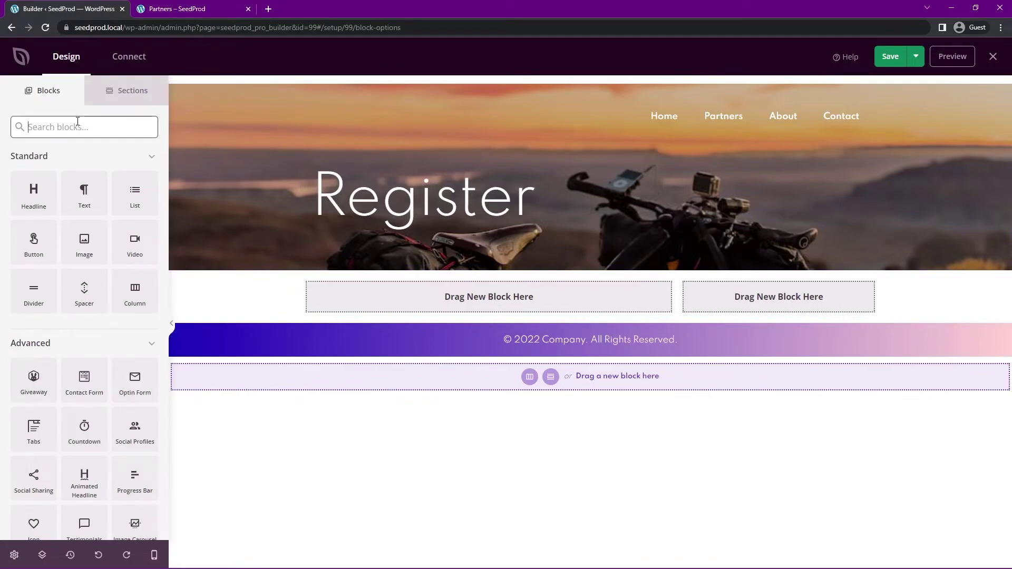
text(short)
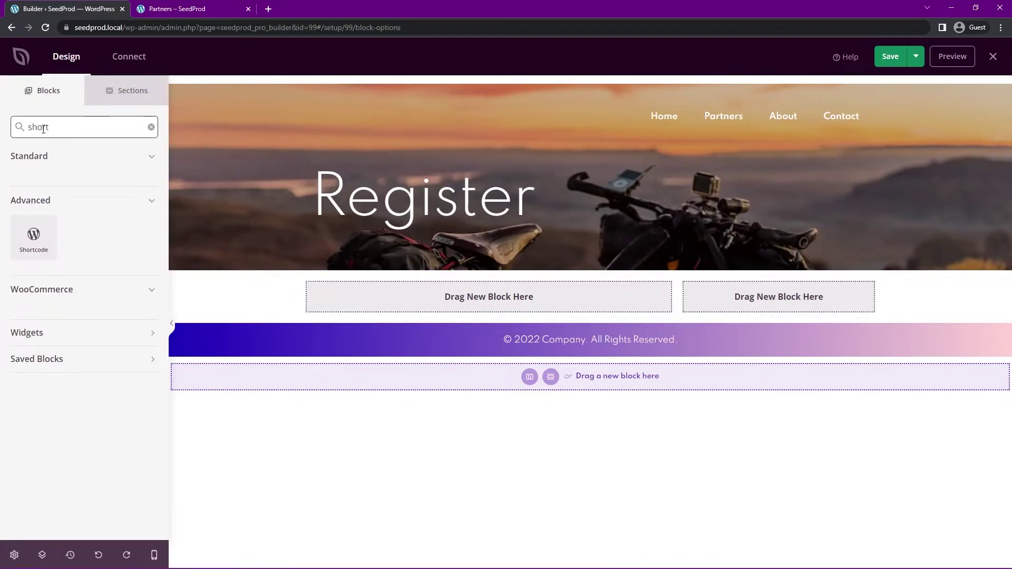
drag(33, 236, 414, 308)
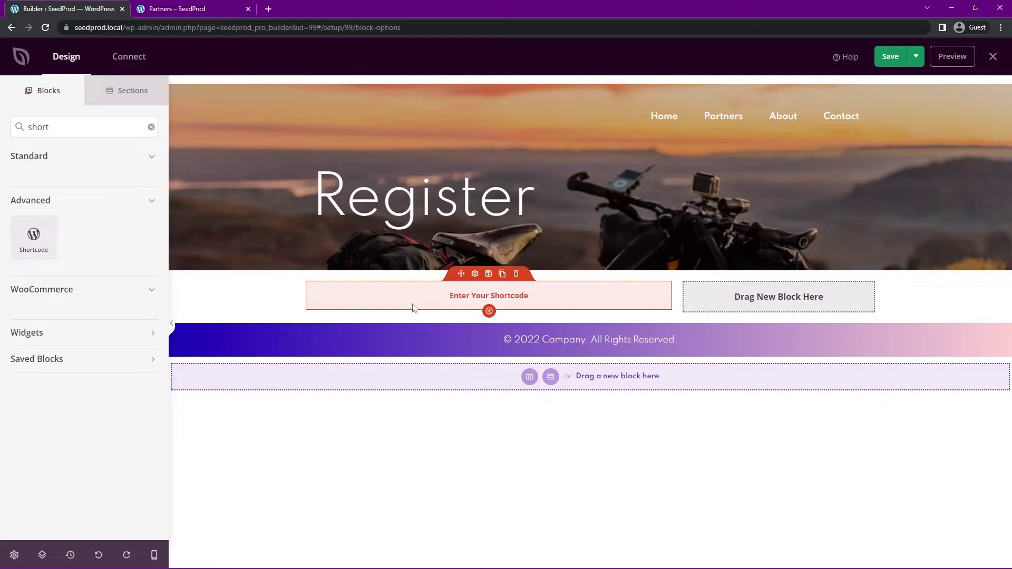
click(59, 201)
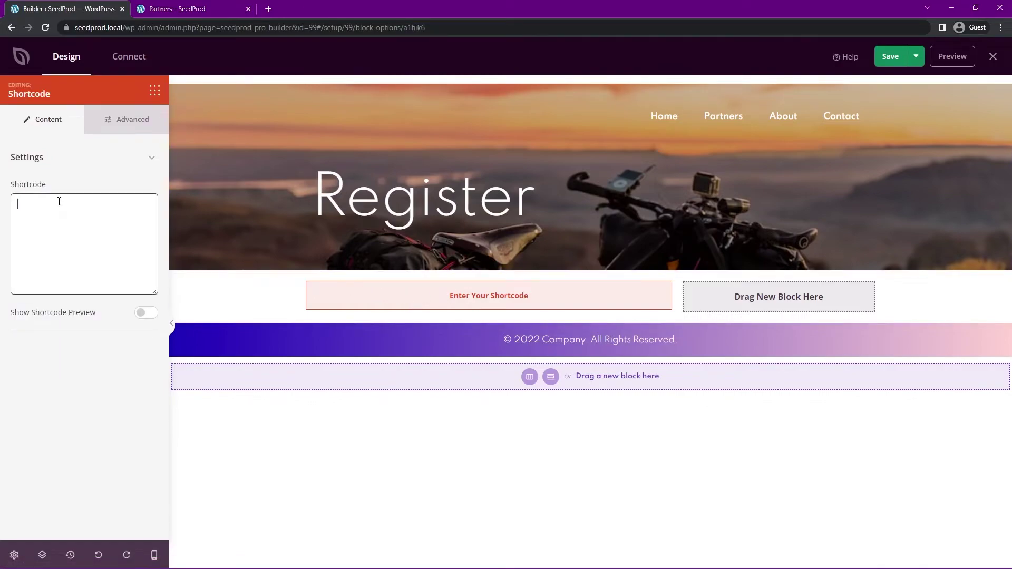
text([wpforms id="93"])
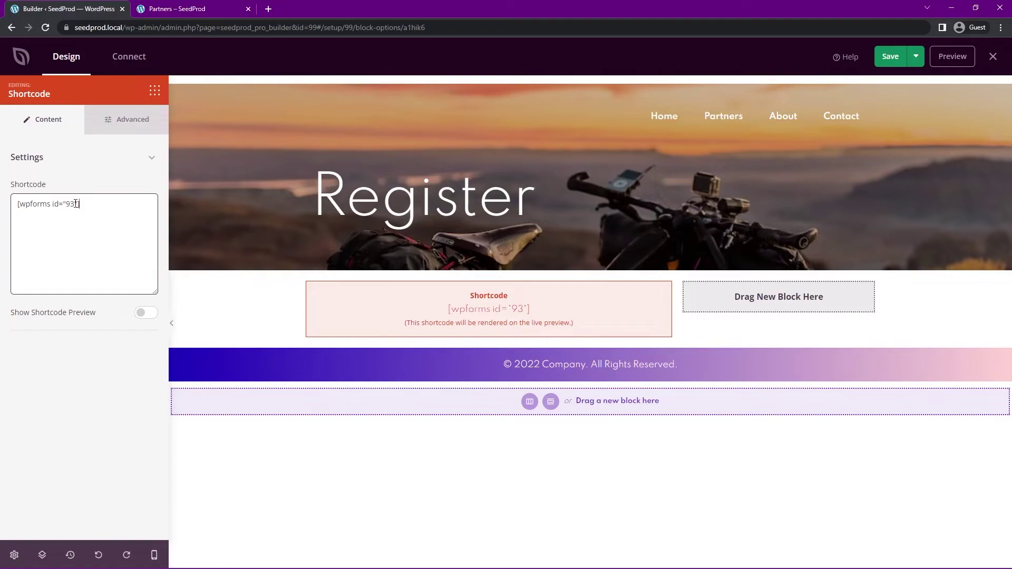
click(94, 206)
click(146, 316)
click(147, 317)
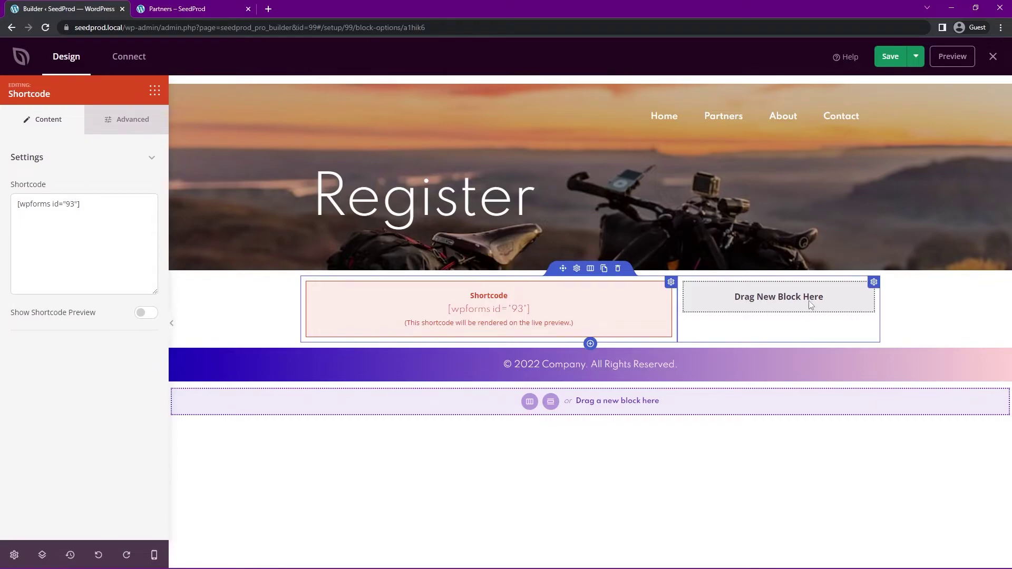
- Add a Template Parts block to the narrower column and set its template part to Sidebar
click(154, 93)
click(150, 129)
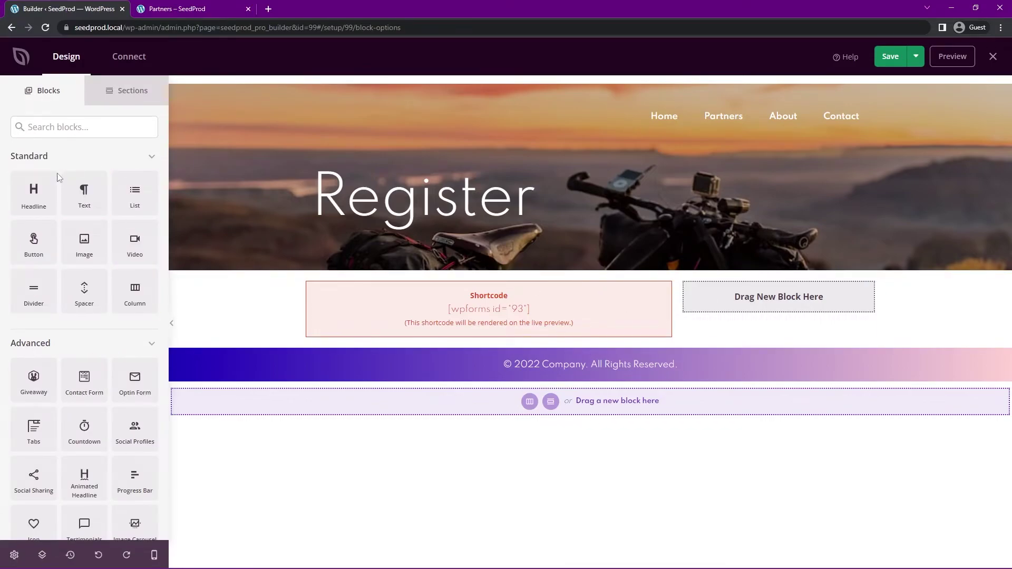
scroll(79, 201, down, 7)
scroll(79, 222, down, 3)
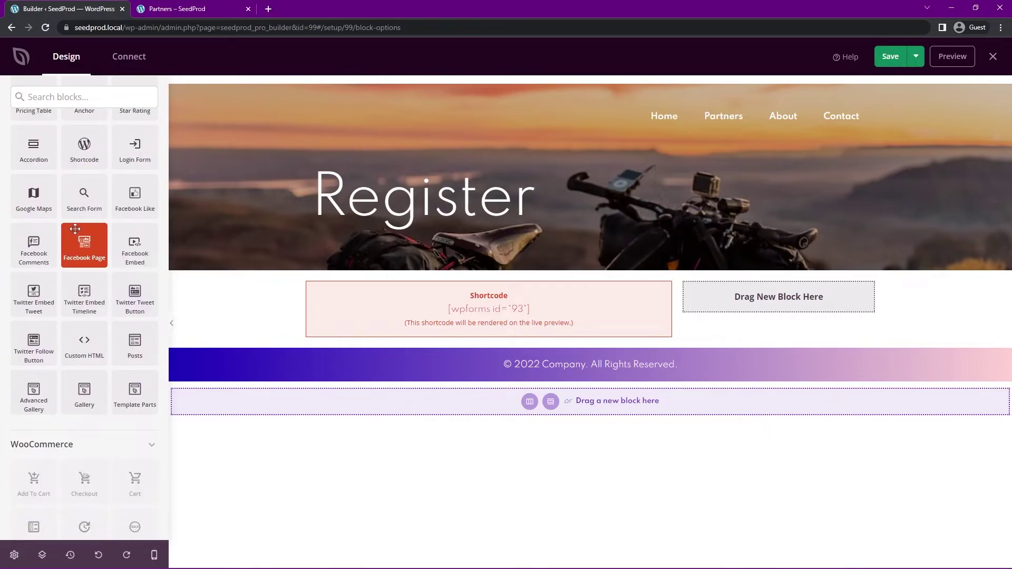
drag(135, 395, 770, 309)
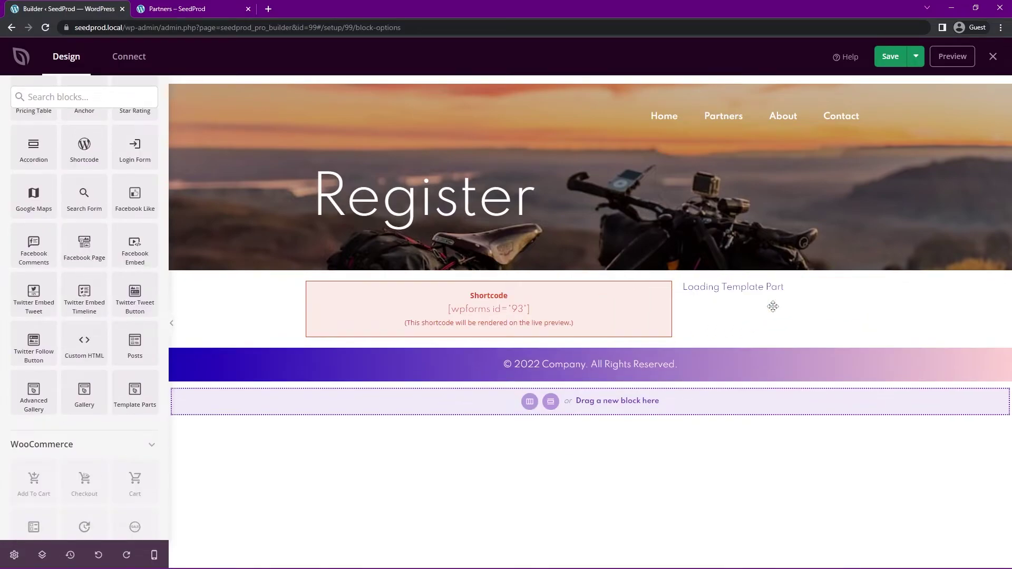
click(765, 275)
click(94, 194)
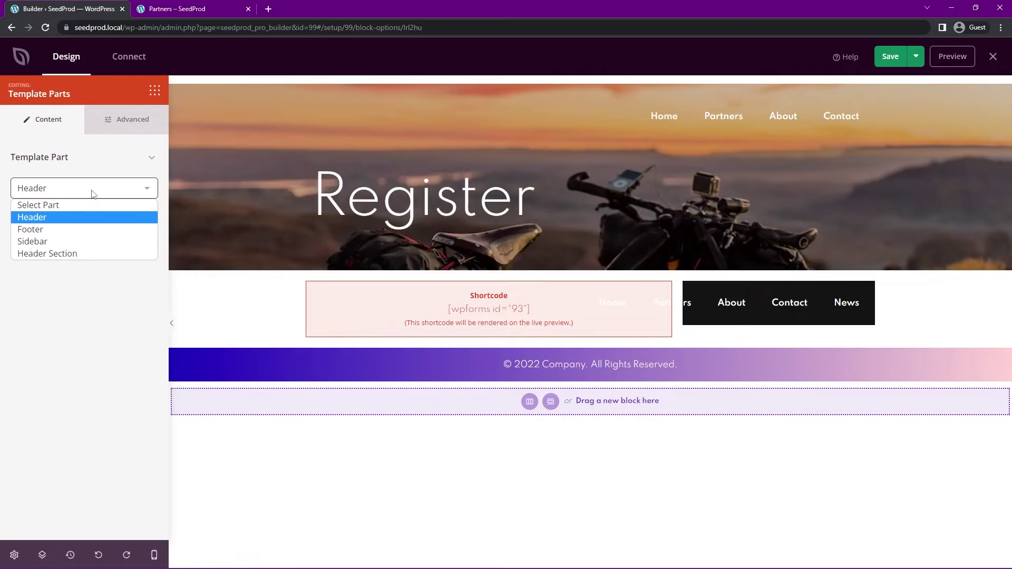
click(36, 242)
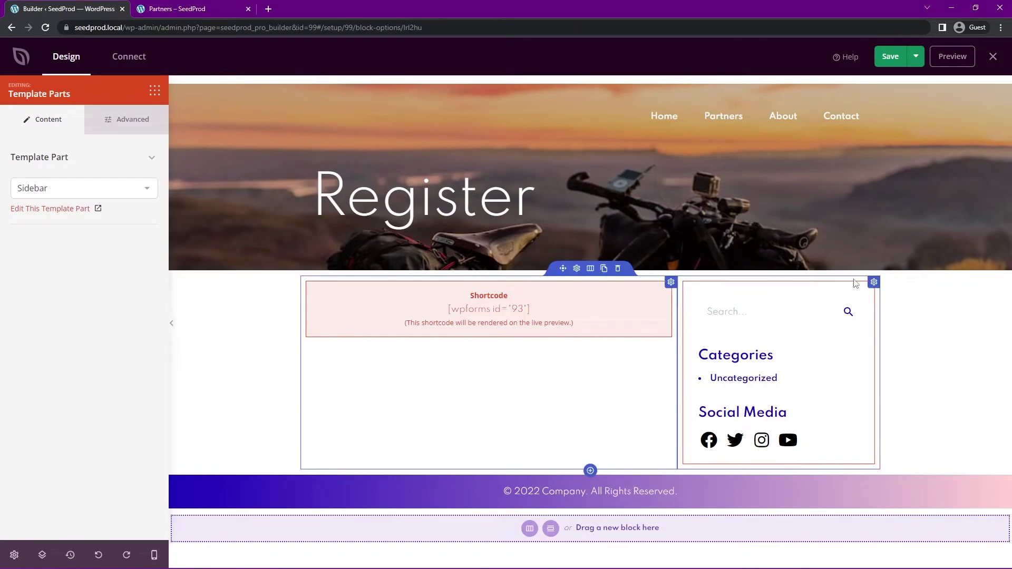
- Give the sidebar column a light grey #EAEAEA background and a border radius of 10 on all corners
click(873, 283)
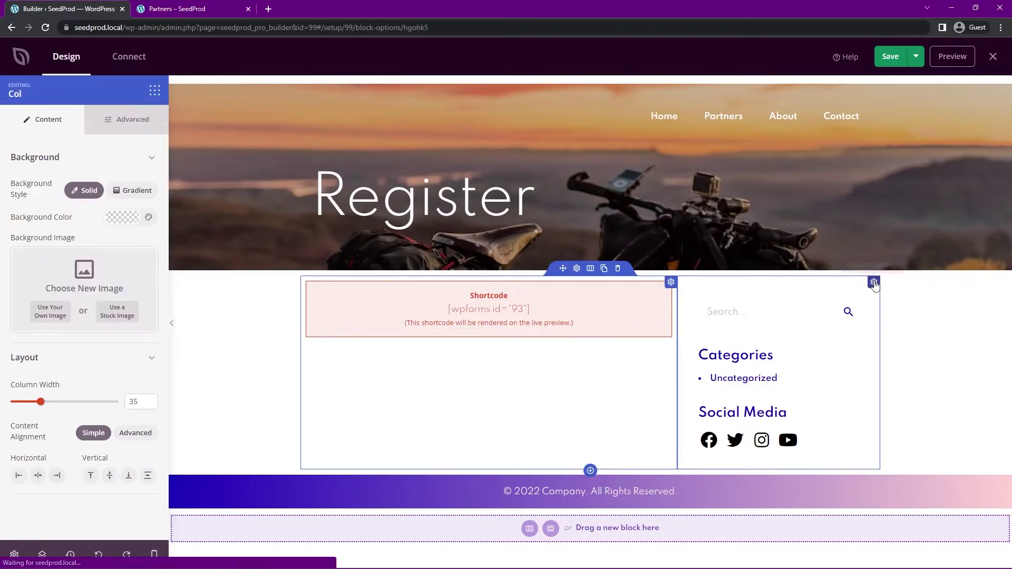
click(121, 217)
drag(120, 249, 95, 249)
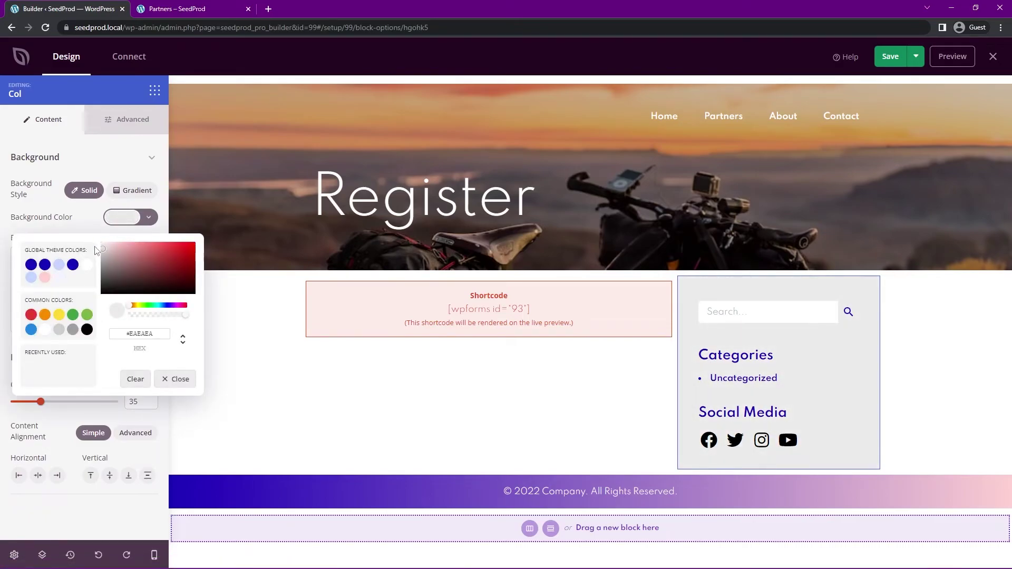
click(129, 121)
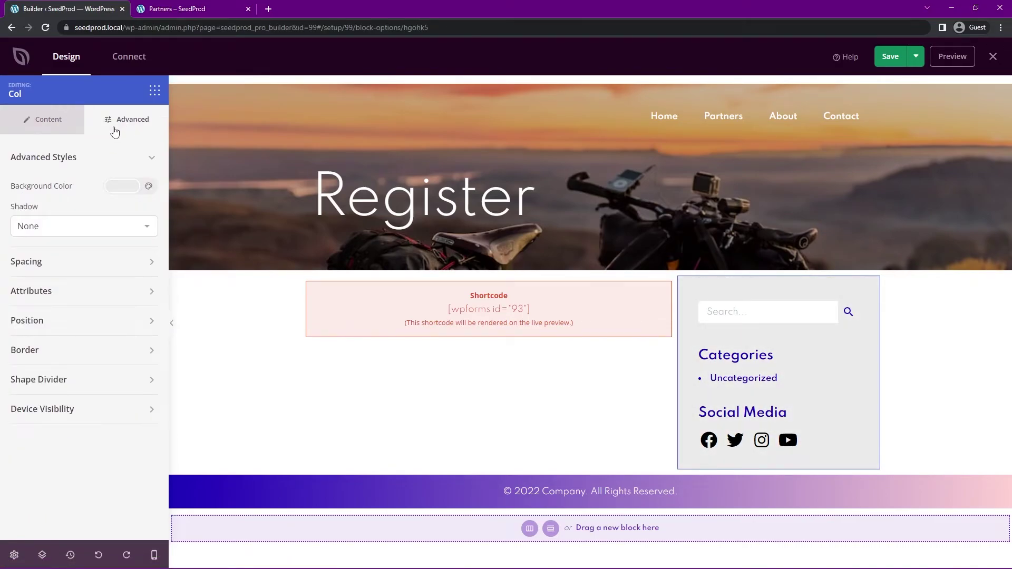
click(72, 351)
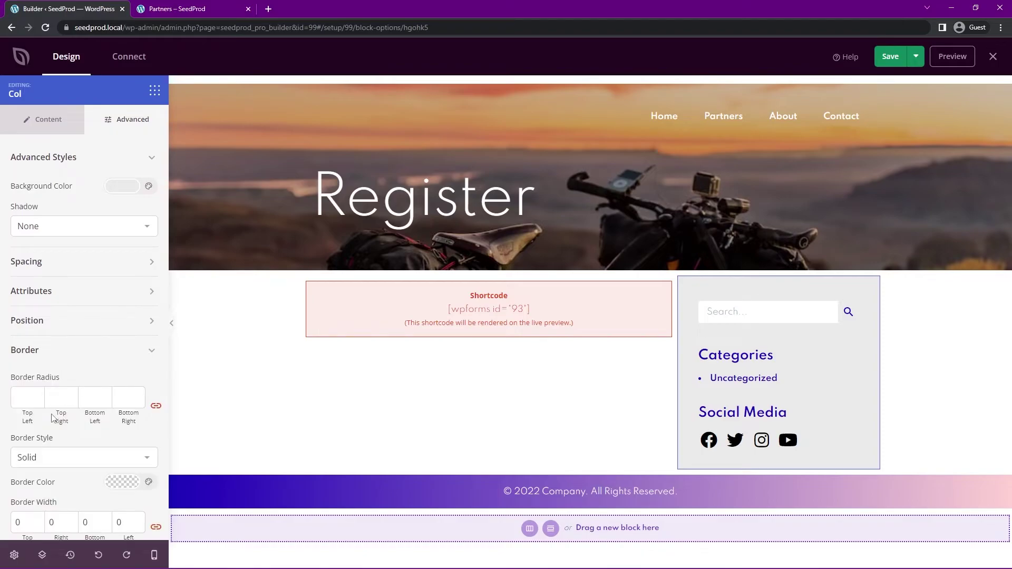
click(30, 395)
text(10)
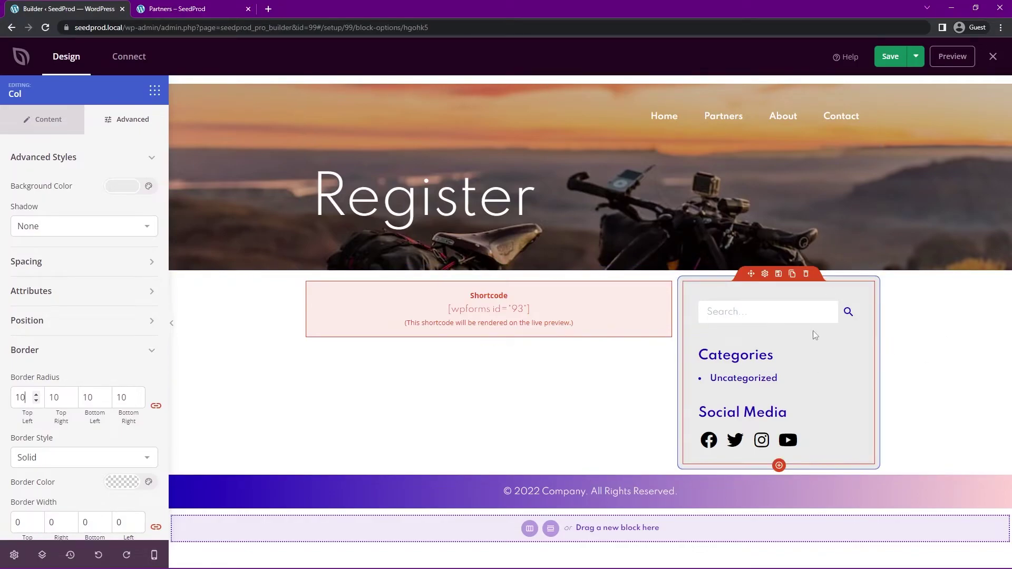
click(154, 91)
scroll(97, 221, down, 9)
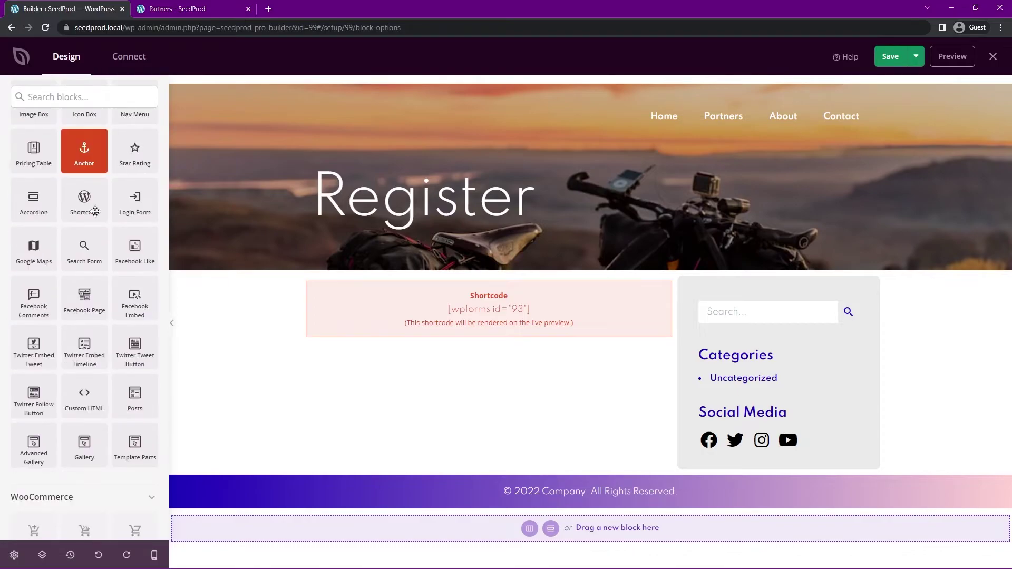
scroll(76, 254, up, 9)
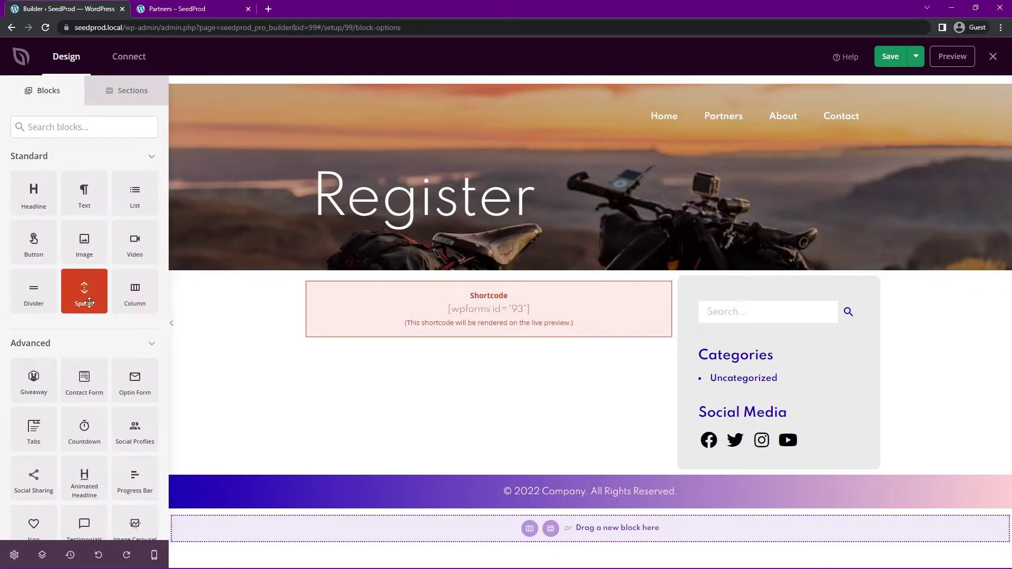
scroll(75, 383, down, 8)
scroll(74, 383, down, 2)
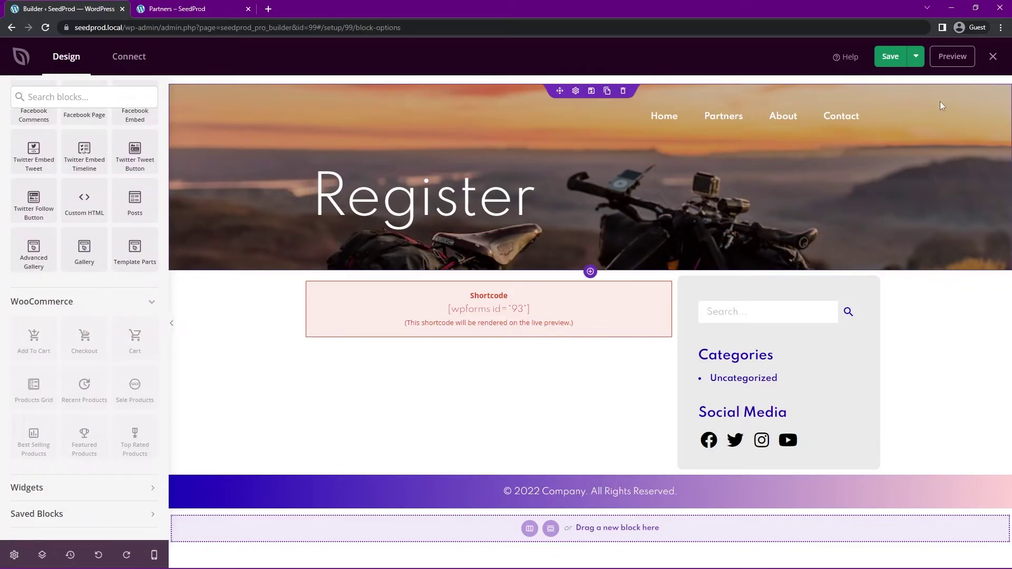
- Save the Register page and preview it to review the header, the embedded registration form and the sidebar
click(891, 57)
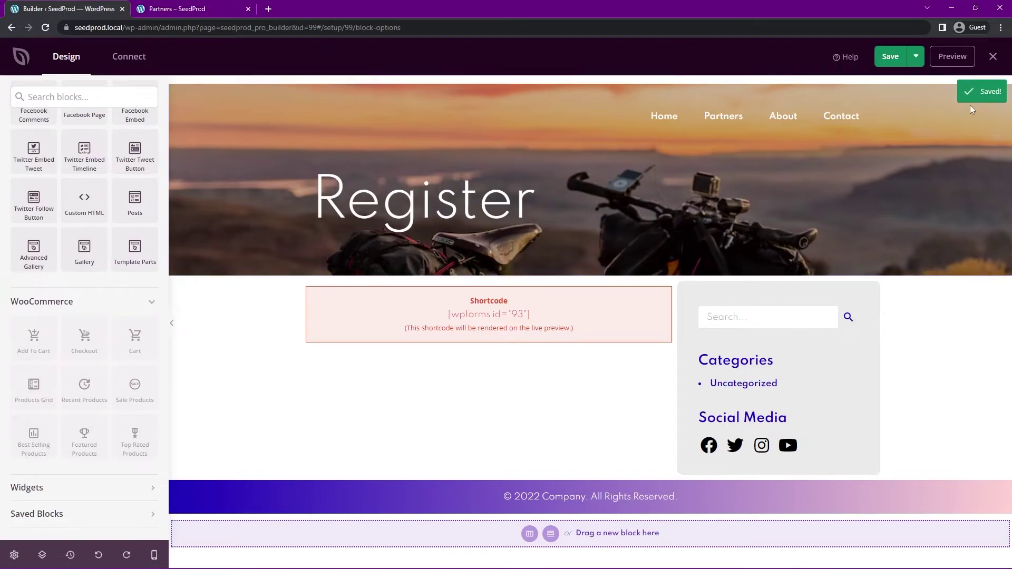
click(952, 56)
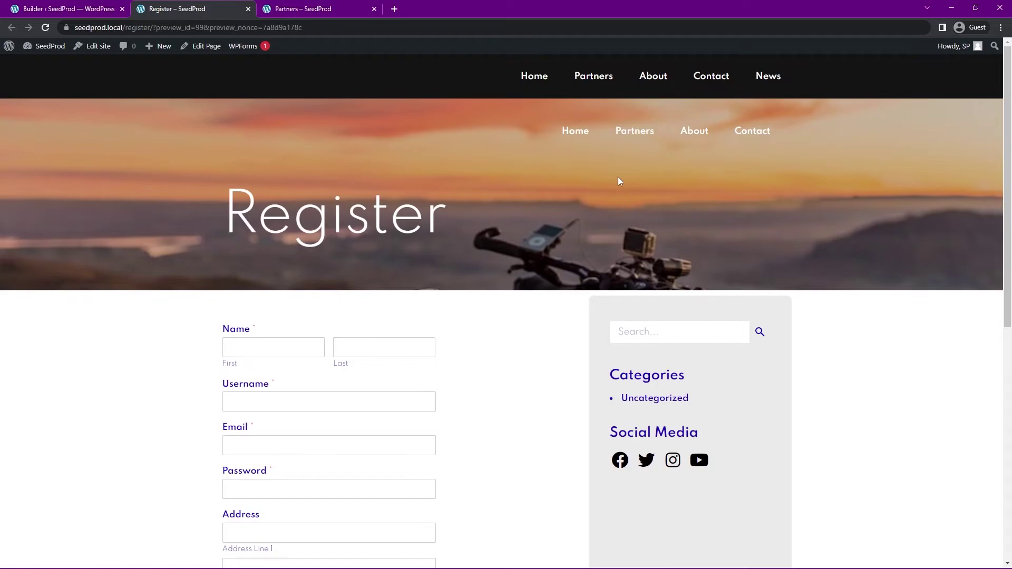
drag(1001, 73, 984, 95)
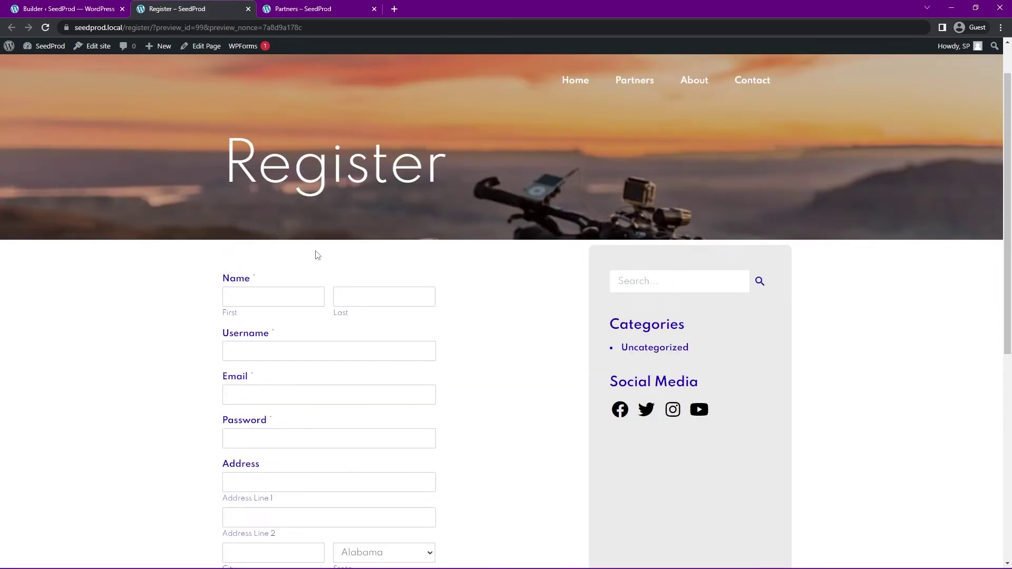
scroll(483, 299, down, 6)
scroll(511, 359, up, 7)
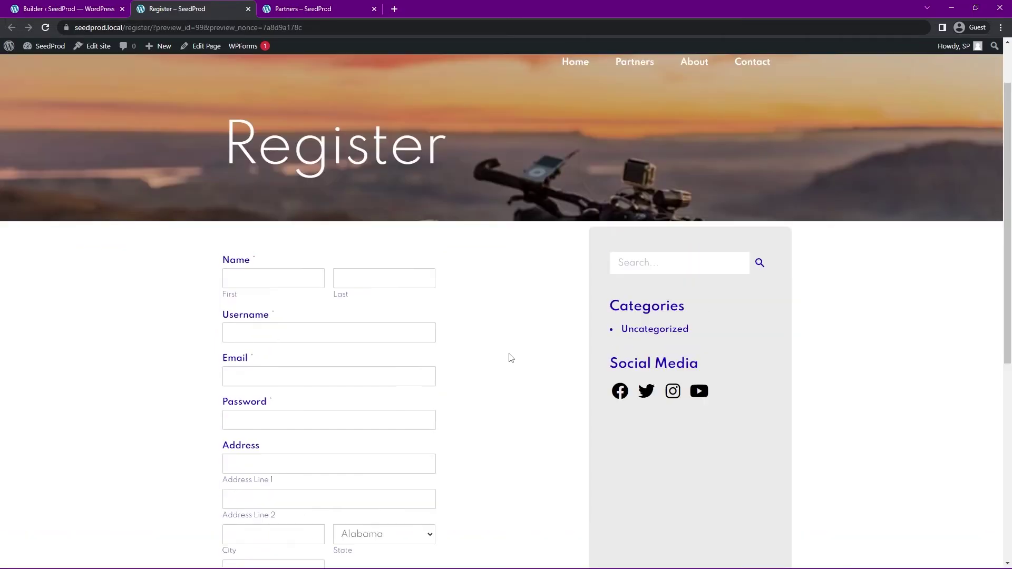
- Return to the Register page builder and open the color options of the Global CSS settings
scroll(279, 335, down, 2)
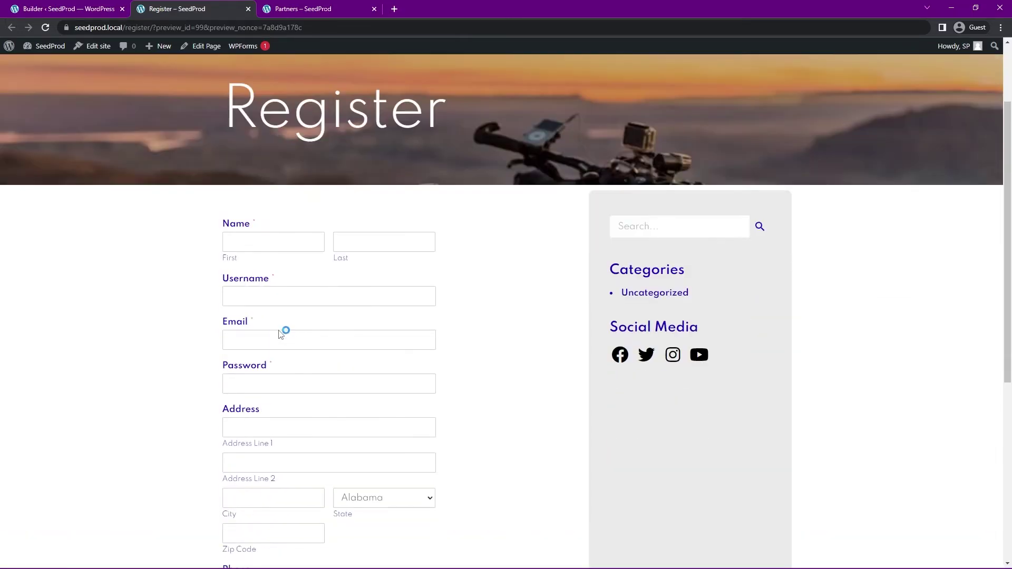
click(84, 10)
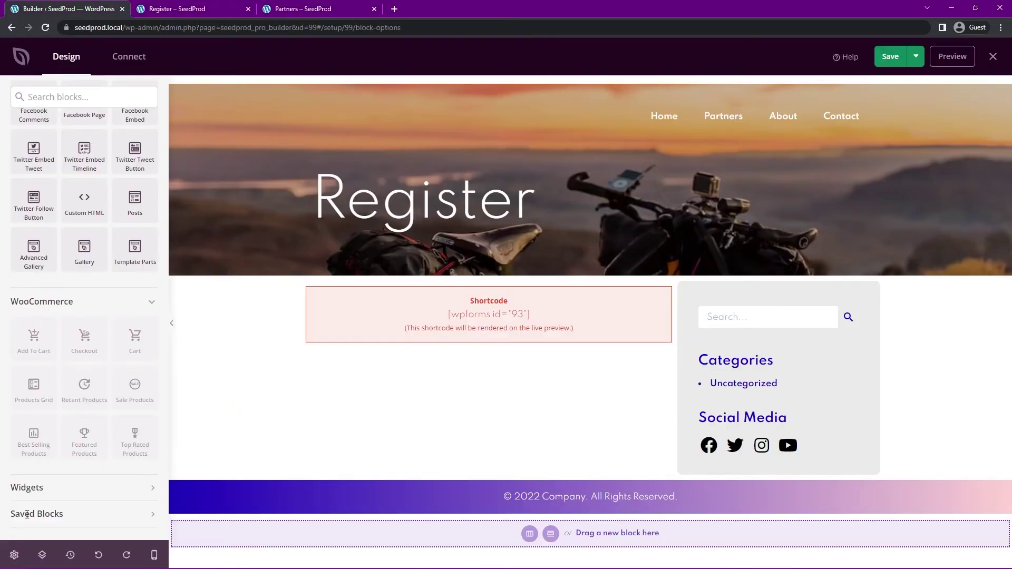
click(14, 556)
click(565, 97)
click(45, 125)
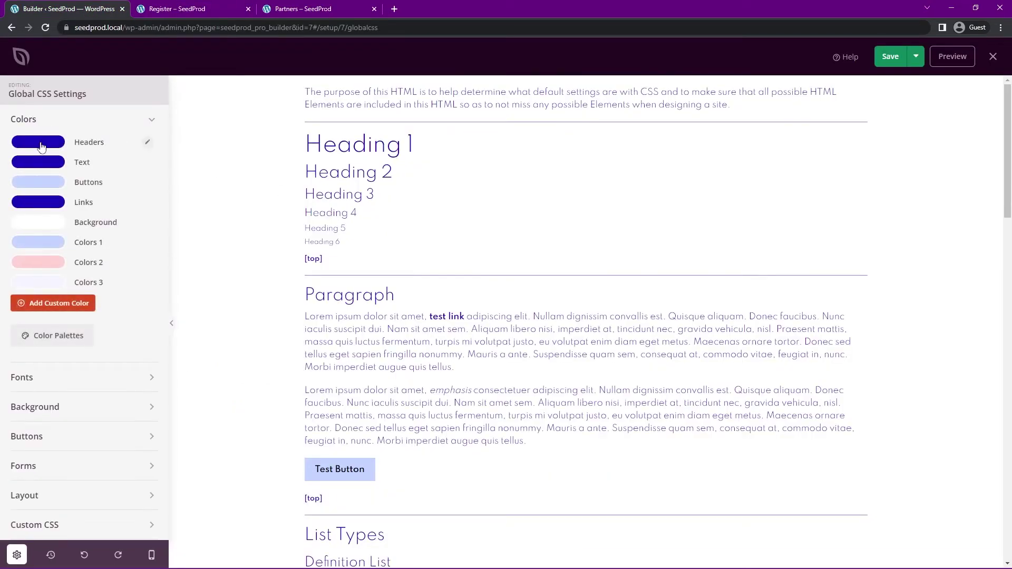
- Change the global Text color to a dark grey and save the Global CSS settings
click(39, 163)
drag(86, 217, 41, 258)
click(19, 213)
click(47, 163)
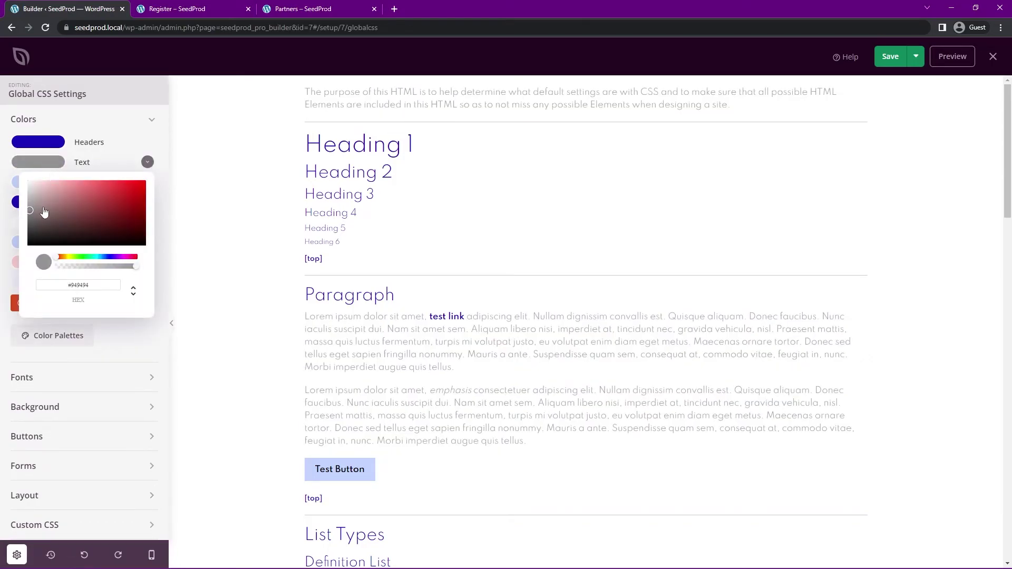
drag(46, 214, 32, 222)
click(31, 220)
click(890, 58)
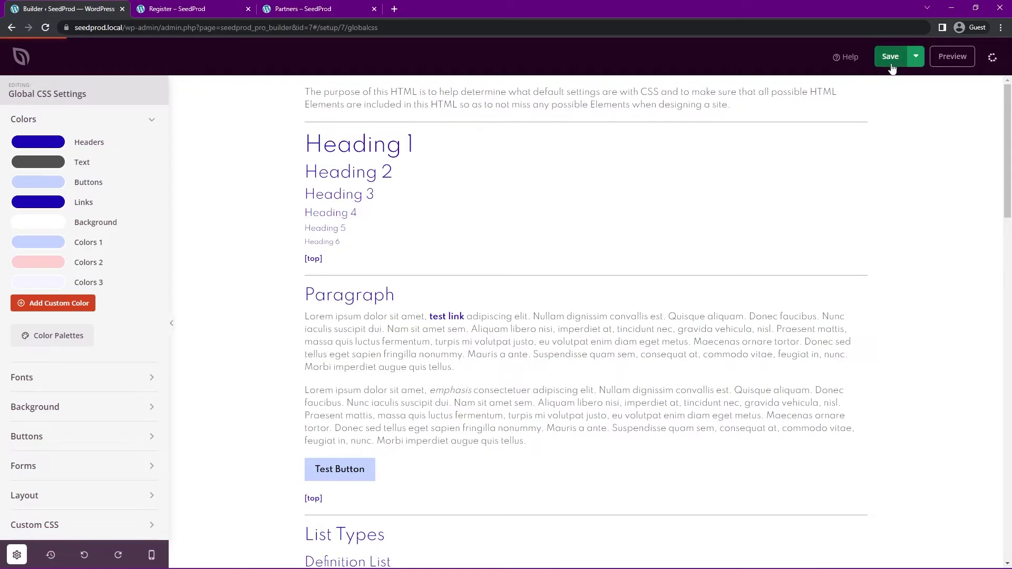
- Reload the Partners page and the Register preview to check the text color, the form and the header menus
click(300, 18)
key(F5)
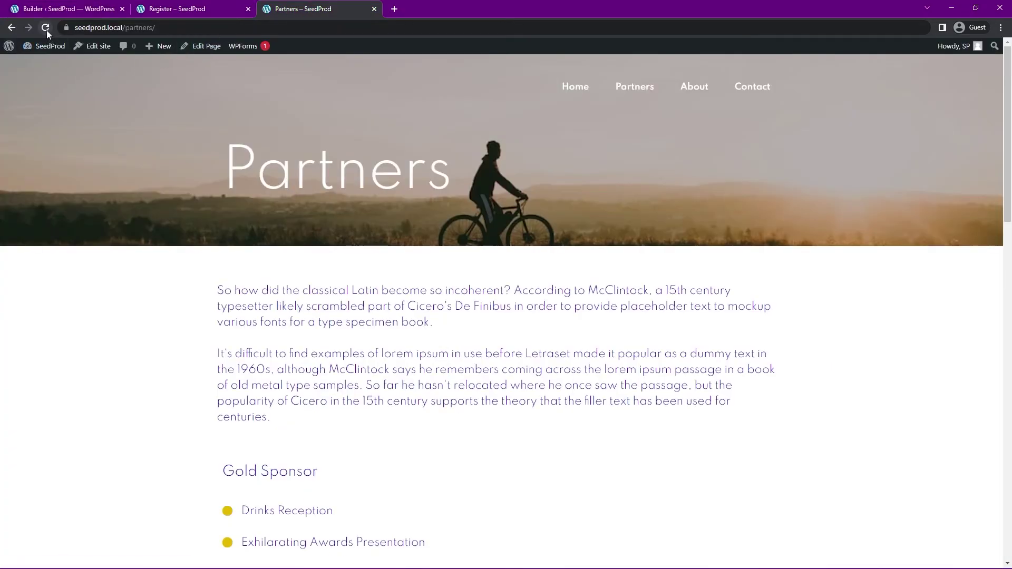
drag(217, 289, 468, 385)
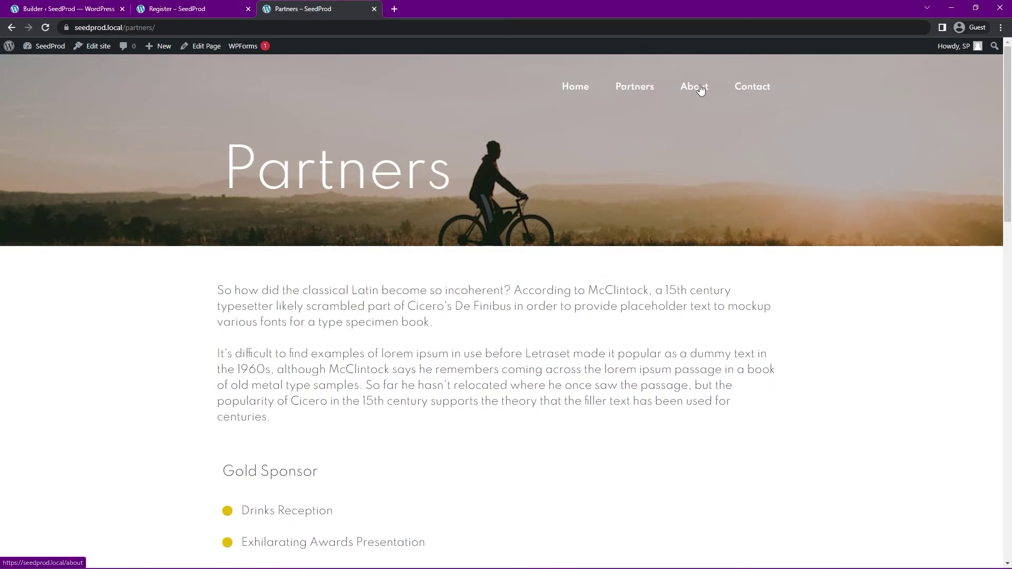
click(174, 11)
click(45, 28)
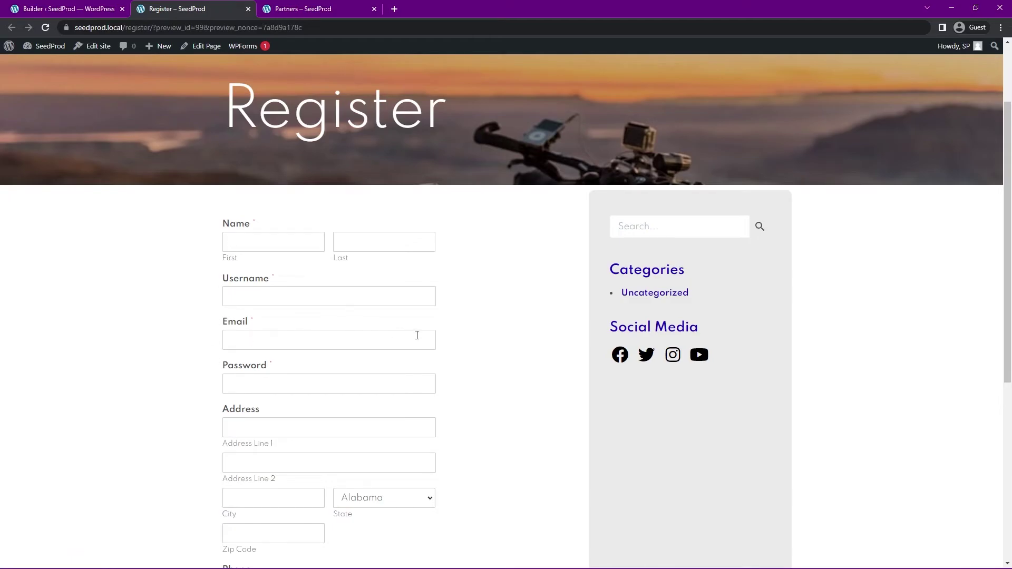
scroll(427, 335, down, 5)
scroll(441, 345, up, 5)
scroll(580, 292, up, 2)
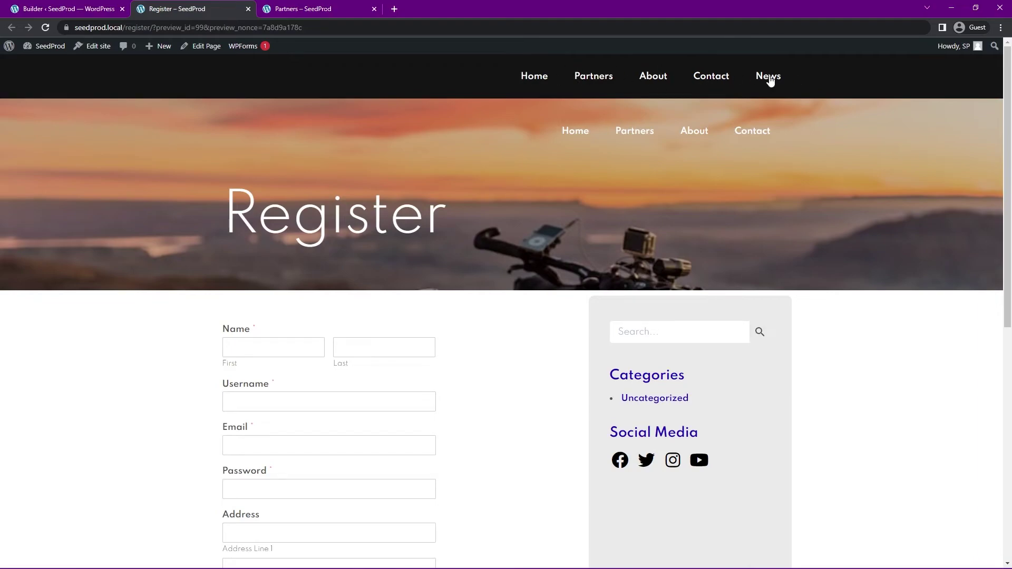
mouse_move(1009, 83)
mouse_down()
mouse_move(1007, 316)
mouse_move(1001, 76)
mouse_up()
- Close the Partners page and go through the WordPress dashboard to the SeedProd Theme Builder
click(339, 11)
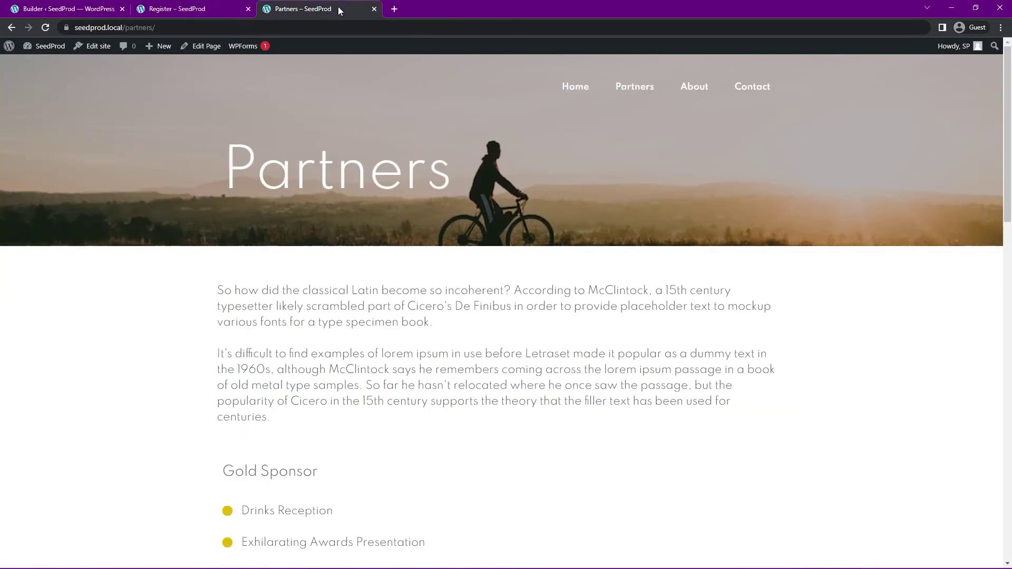
click(374, 9)
mouse_move(45, 47)
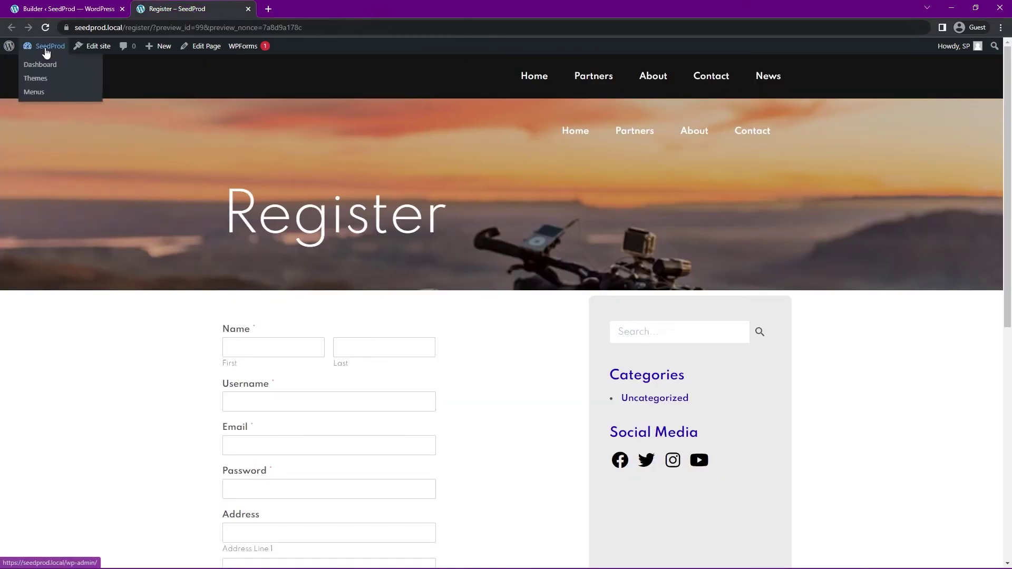
click(43, 66)
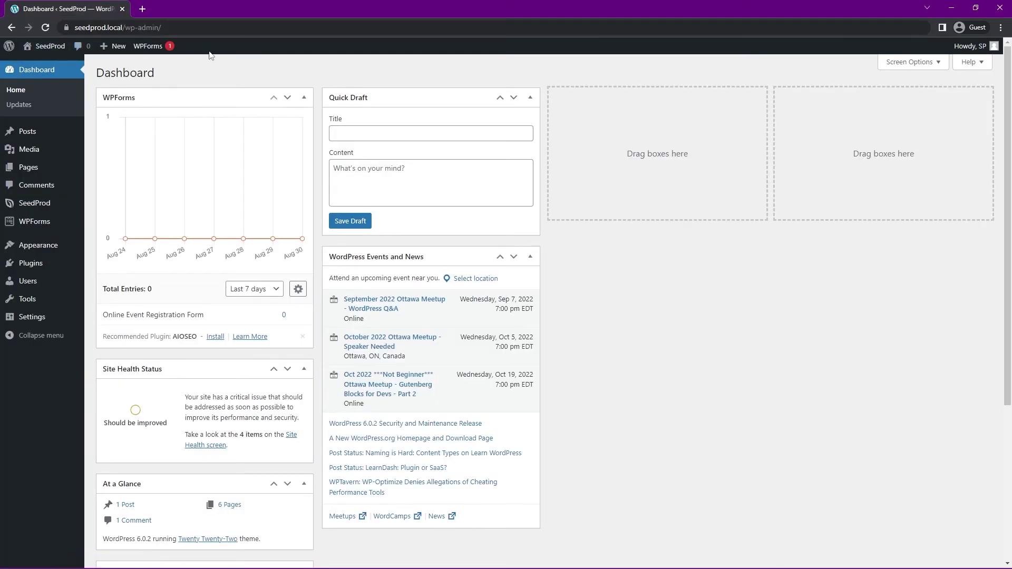
mouse_move(43, 204)
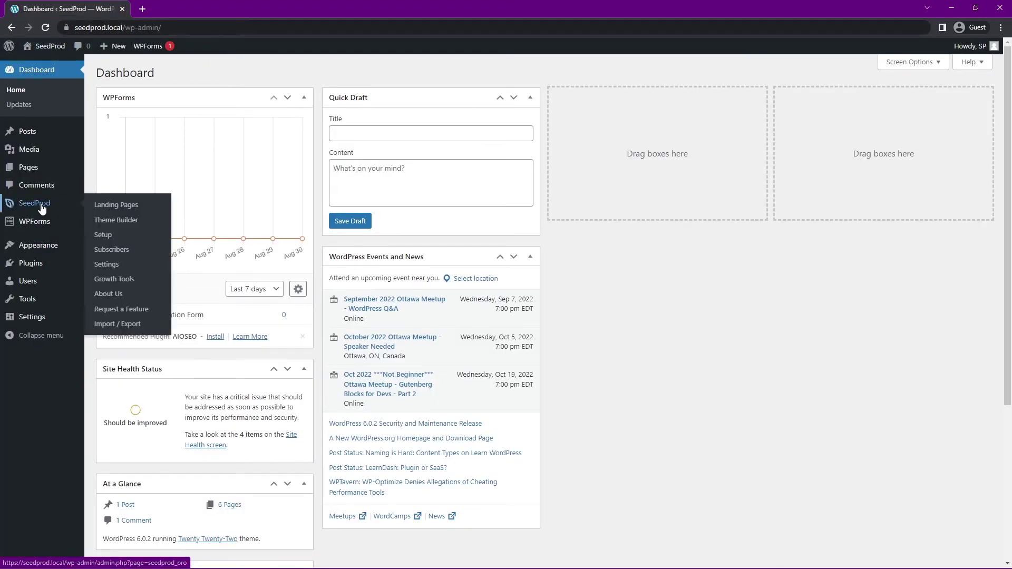
click(123, 223)
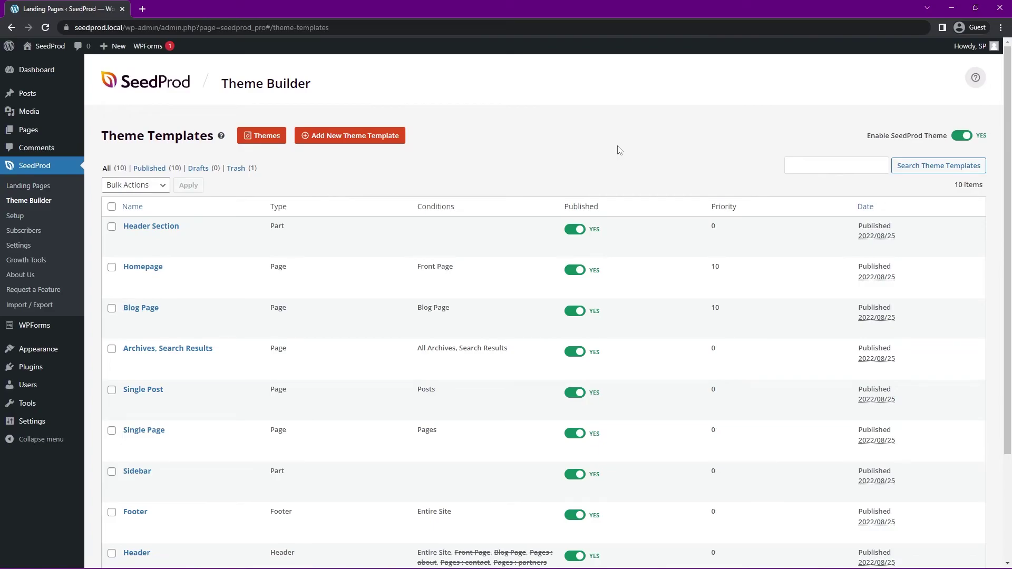
- Add an Exclude condition for Pages with the value register to the Header template and save its conditions
scroll(632, 143, down, 2)
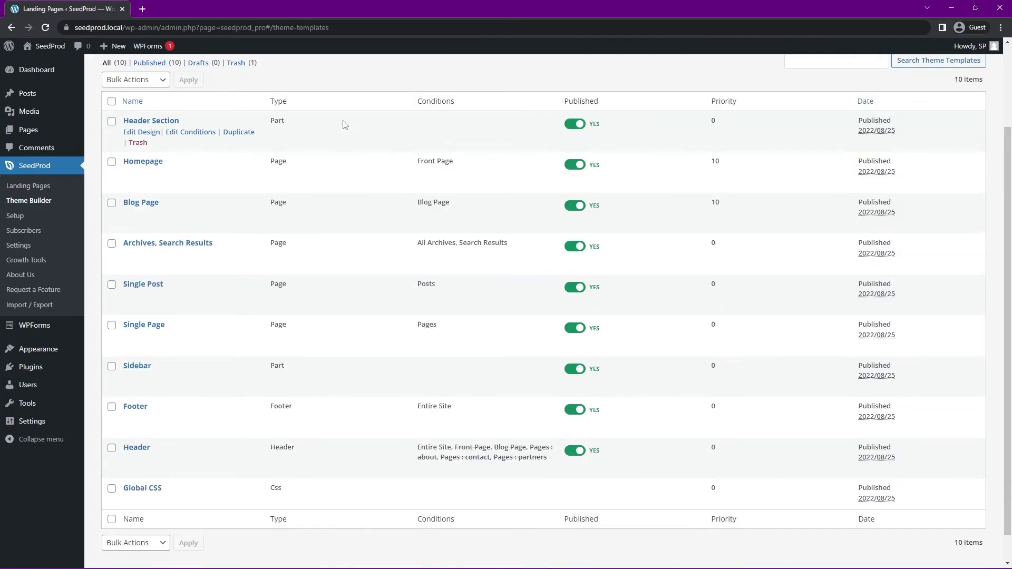
scroll(388, 316, down, 1)
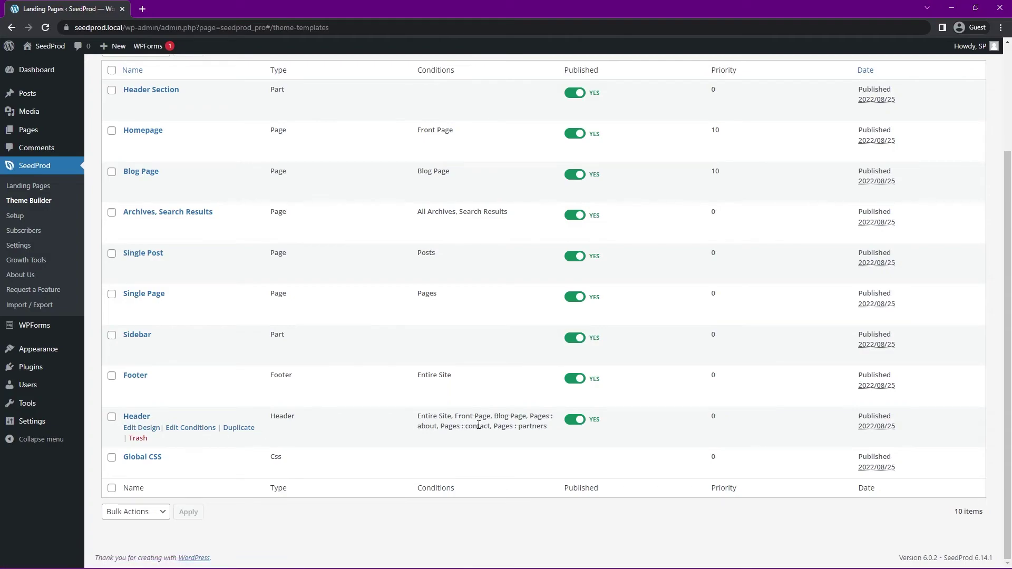
click(192, 429)
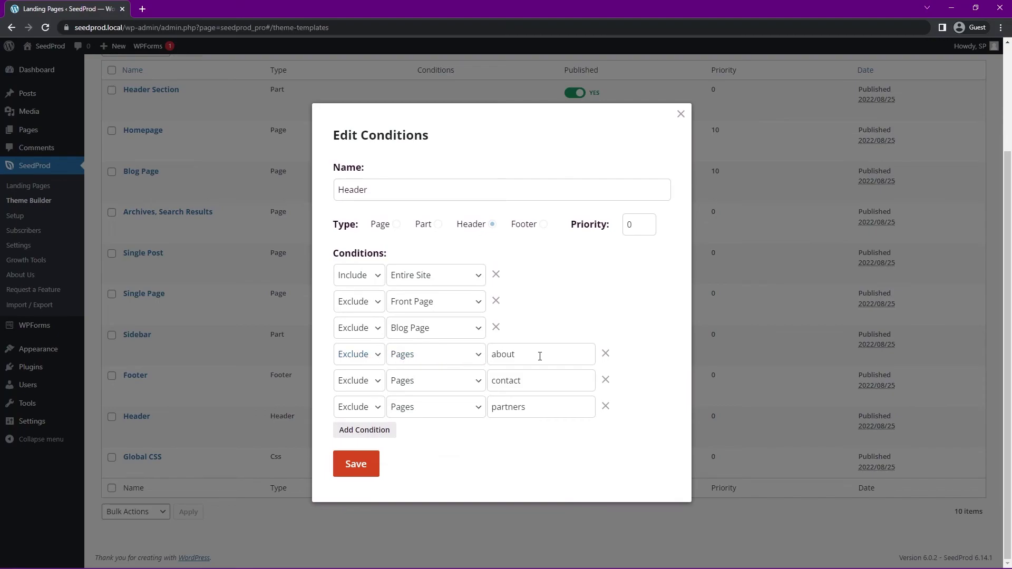
click(376, 433)
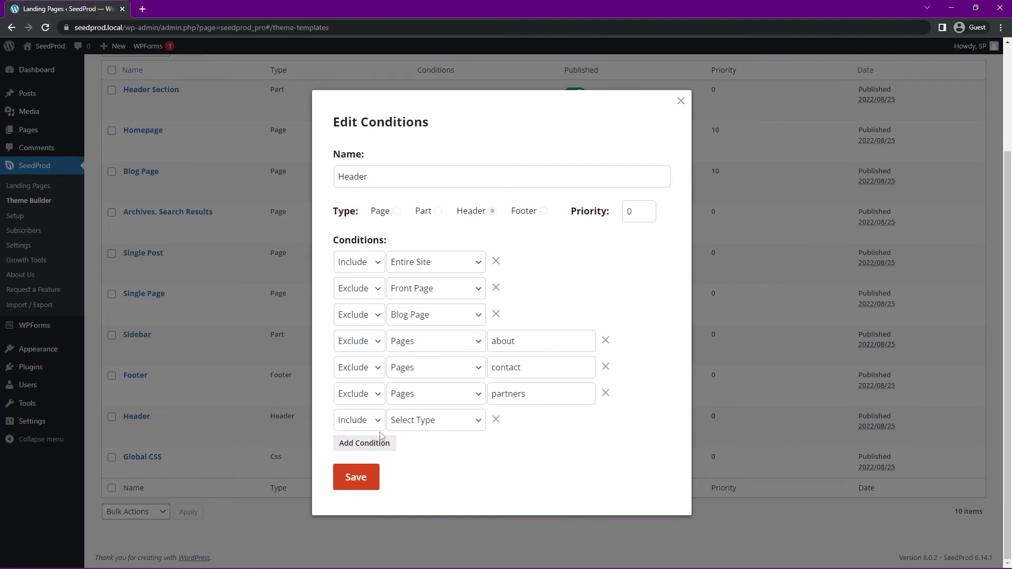
click(383, 429)
click(385, 448)
click(433, 429)
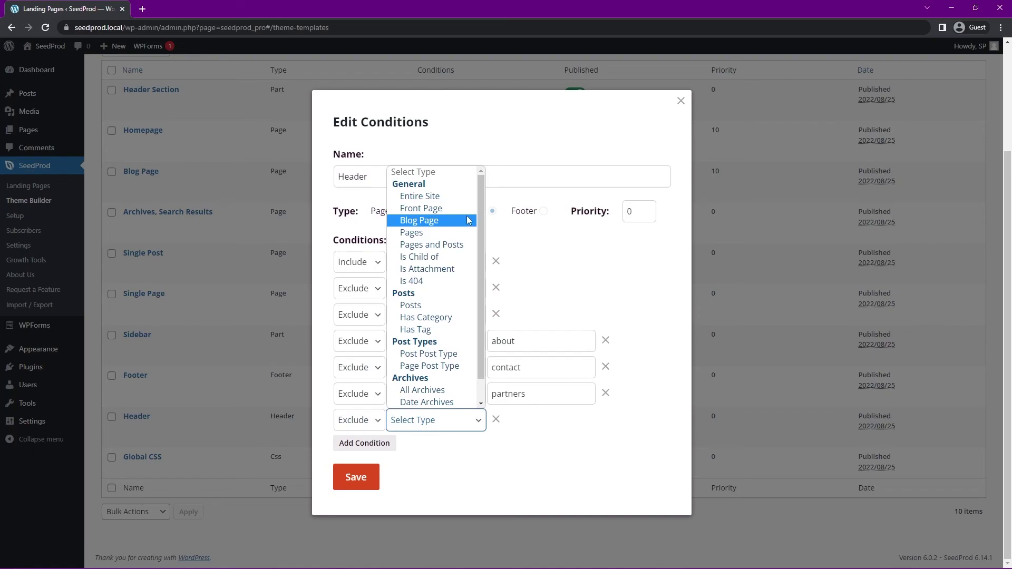
click(457, 232)
click(515, 421)
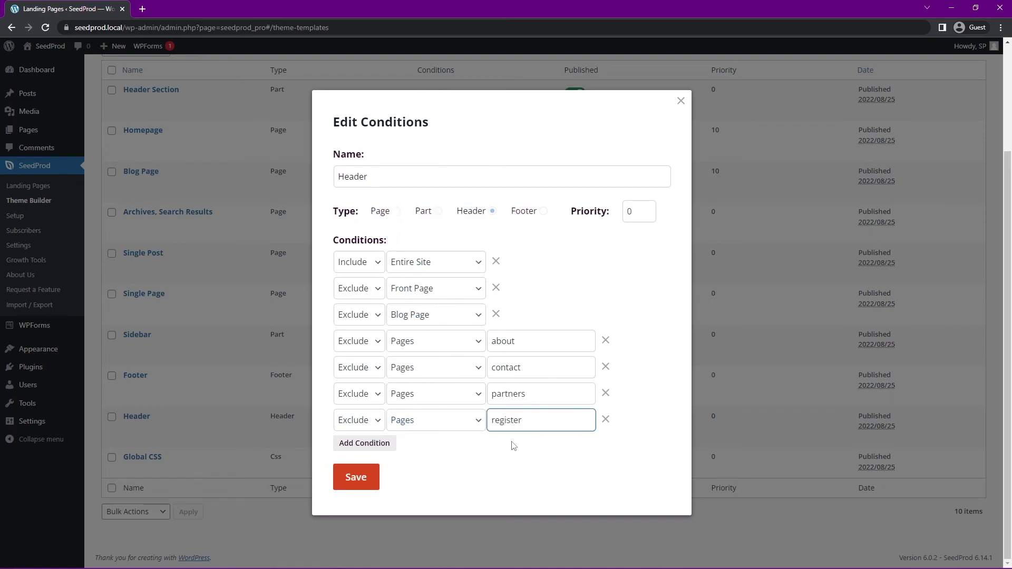
click(356, 477)
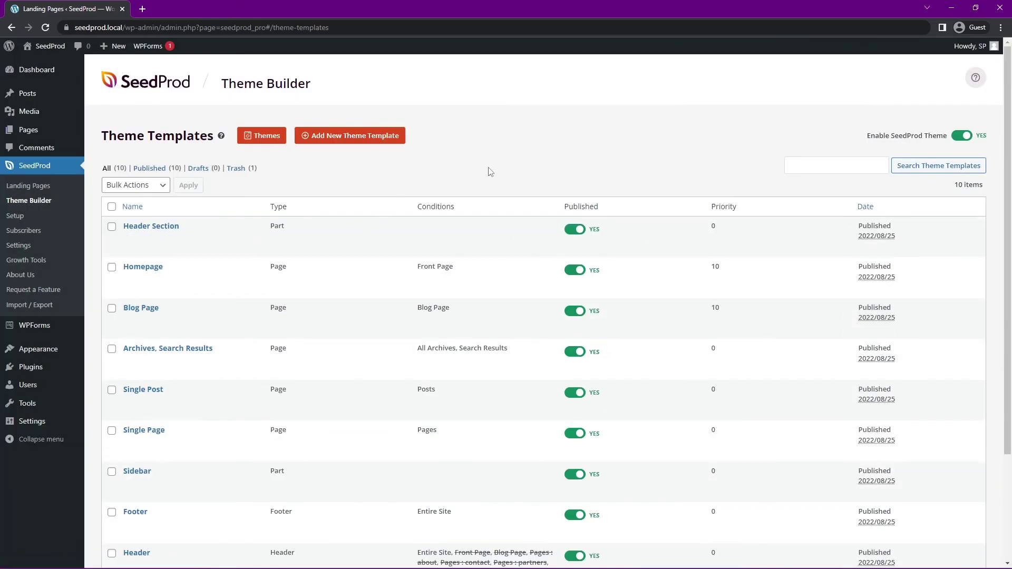
- Open the live homepage in a new browser tab to check its navigation menu
middle_click(36, 65)
click(182, 10)
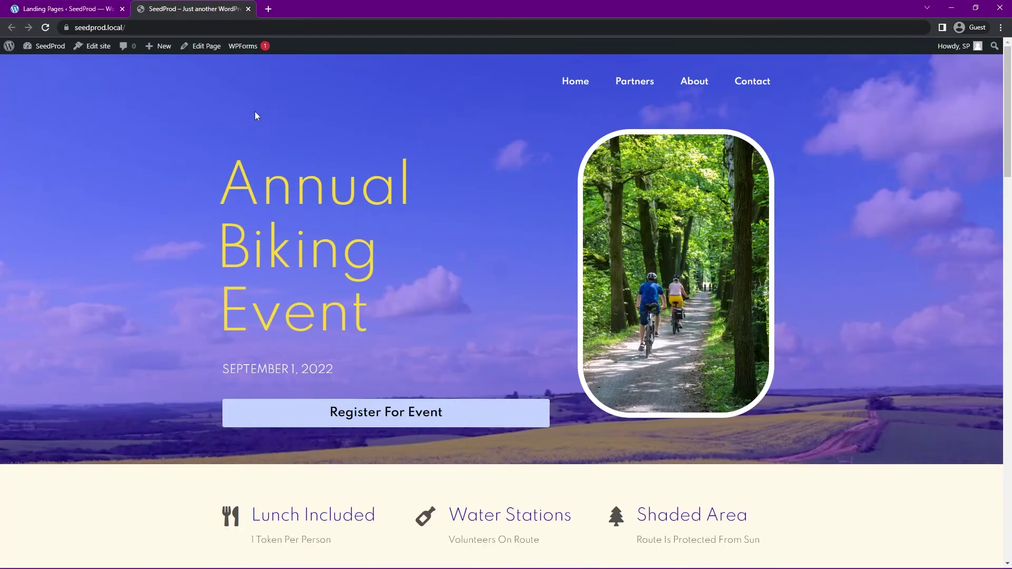
click(79, 13)
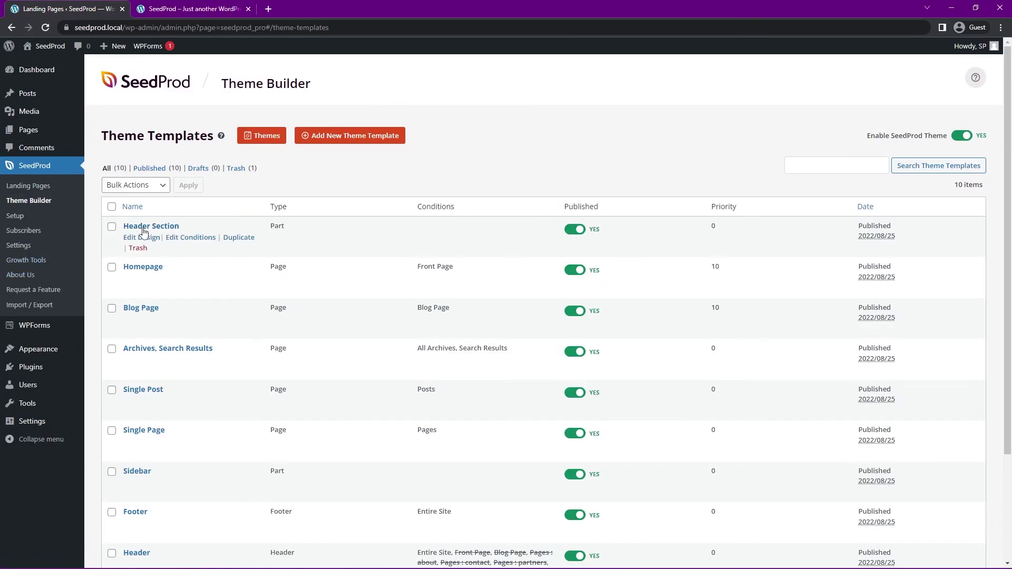
- Open the Header Section design and add a Register item linked to /register to its Nav Menu block
click(190, 238)
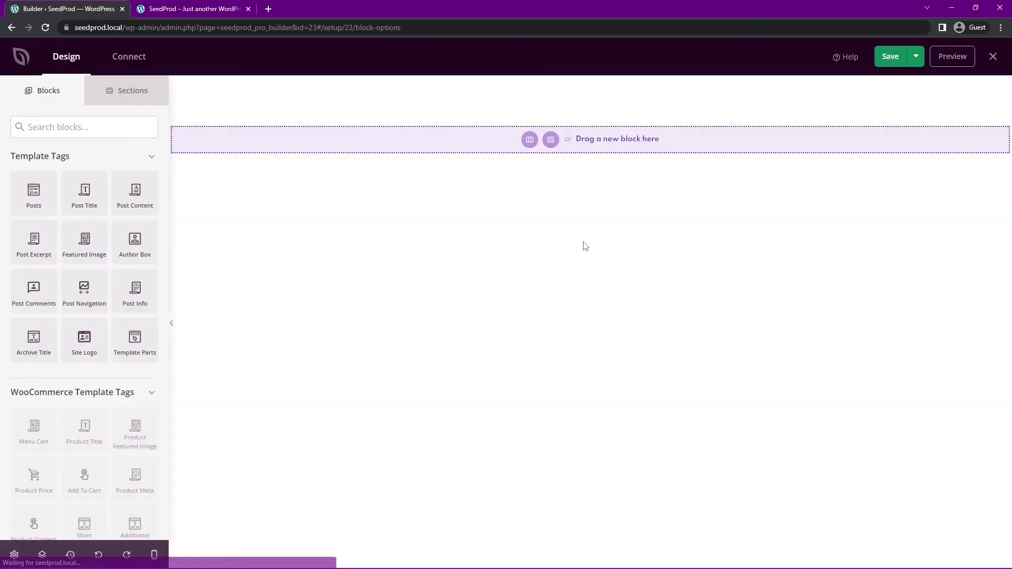
click(747, 102)
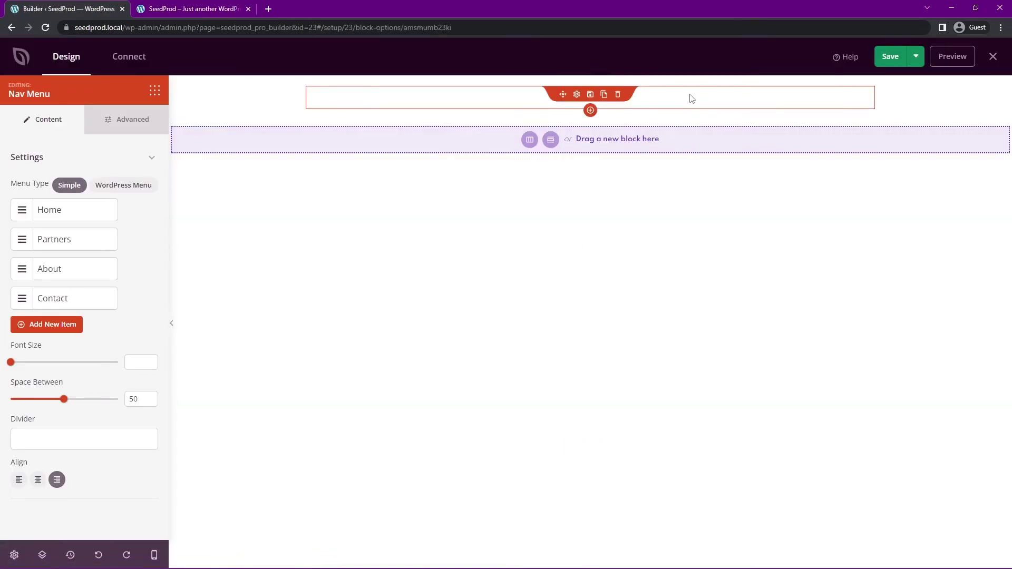
click(48, 327)
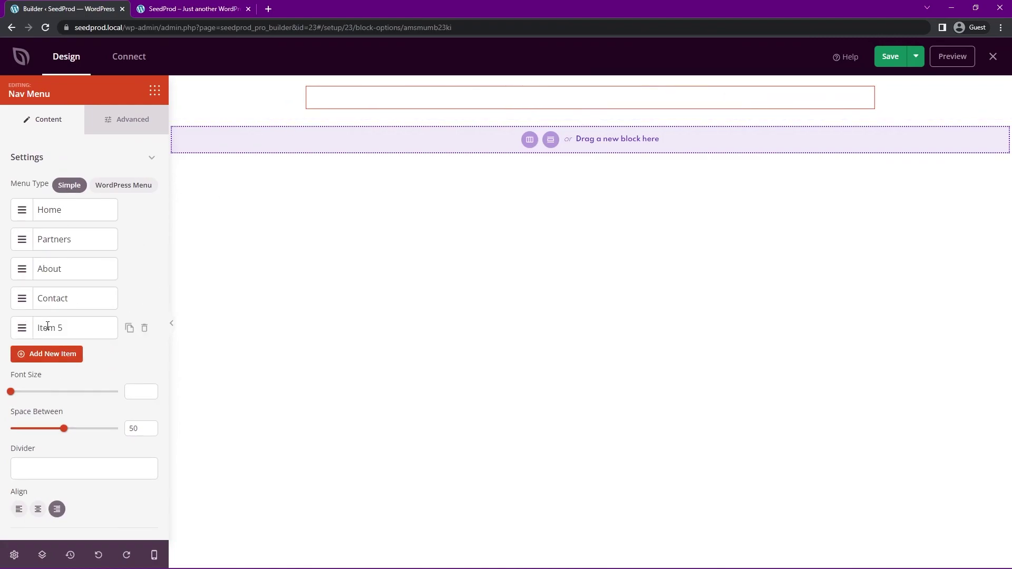
double_click(86, 332)
triple_click(57, 378)
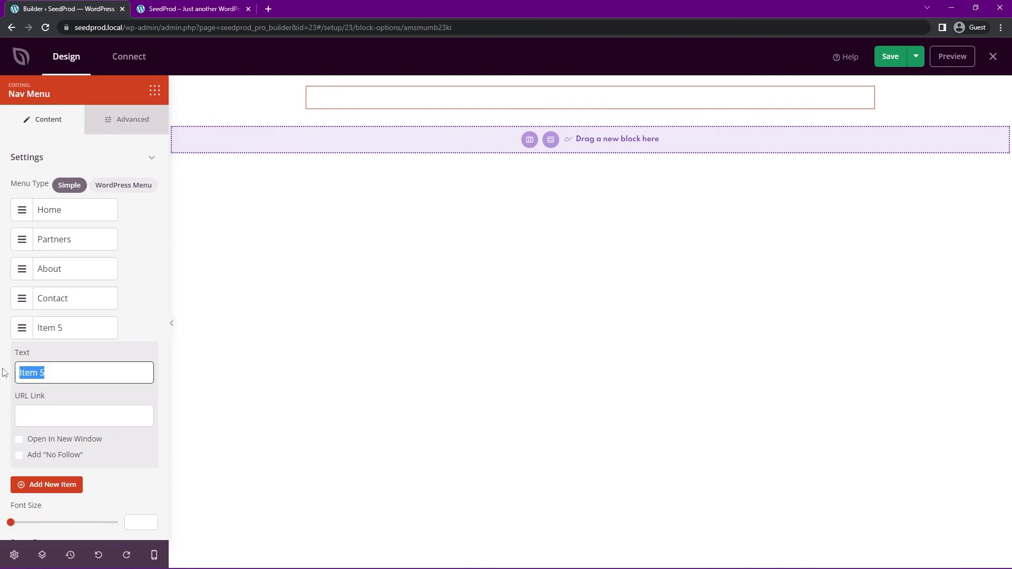
text(Register)
scroll(76, 365, down, 1)
click(77, 364)
text(/regi)
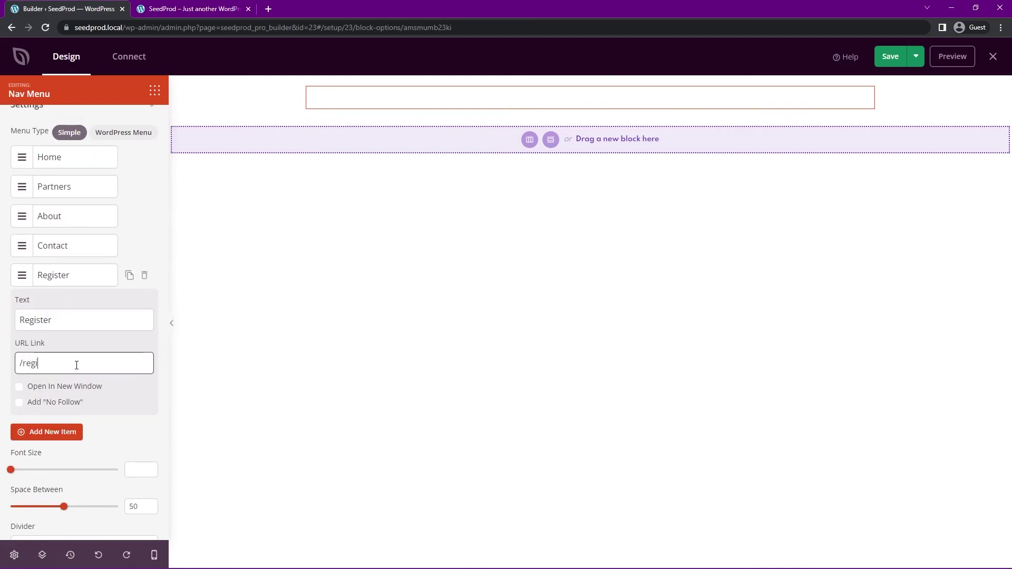
- Move the Register menu item directly after Home, save the Header Section and close the builder
scroll(74, 413, up, 1)
drag(21, 327, 20, 237)
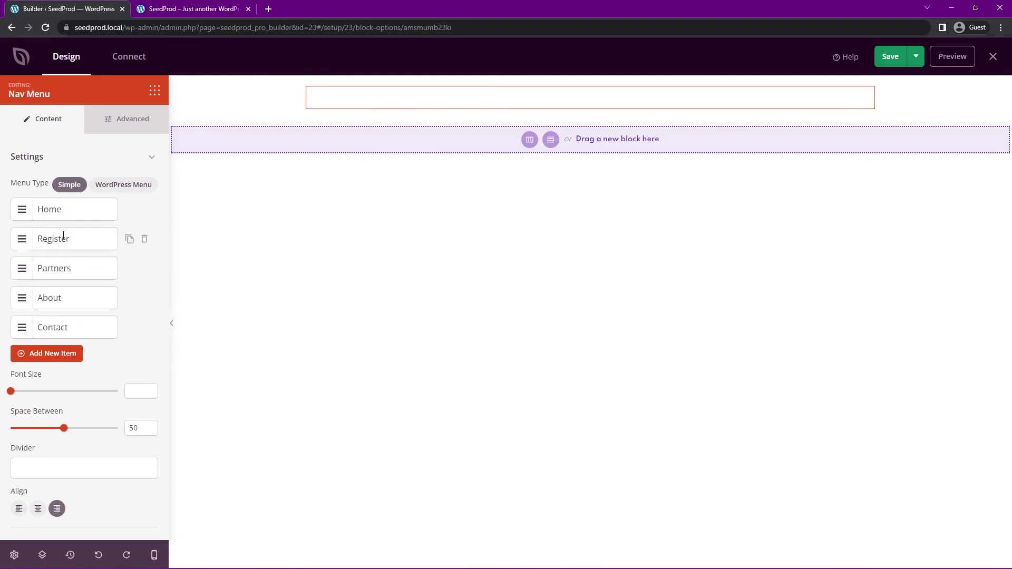
mouse_move(107, 239)
click(891, 61)
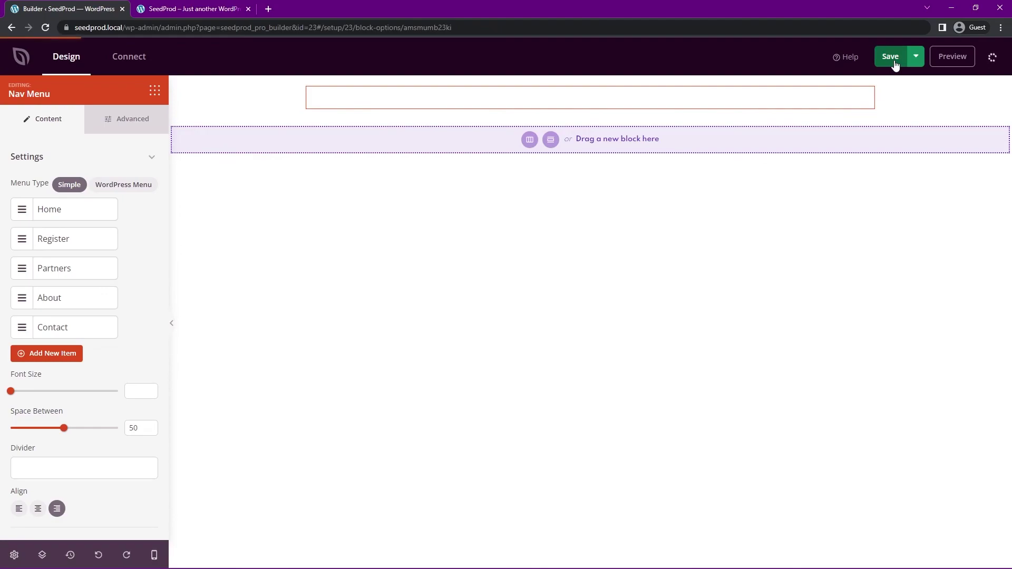
click(994, 58)
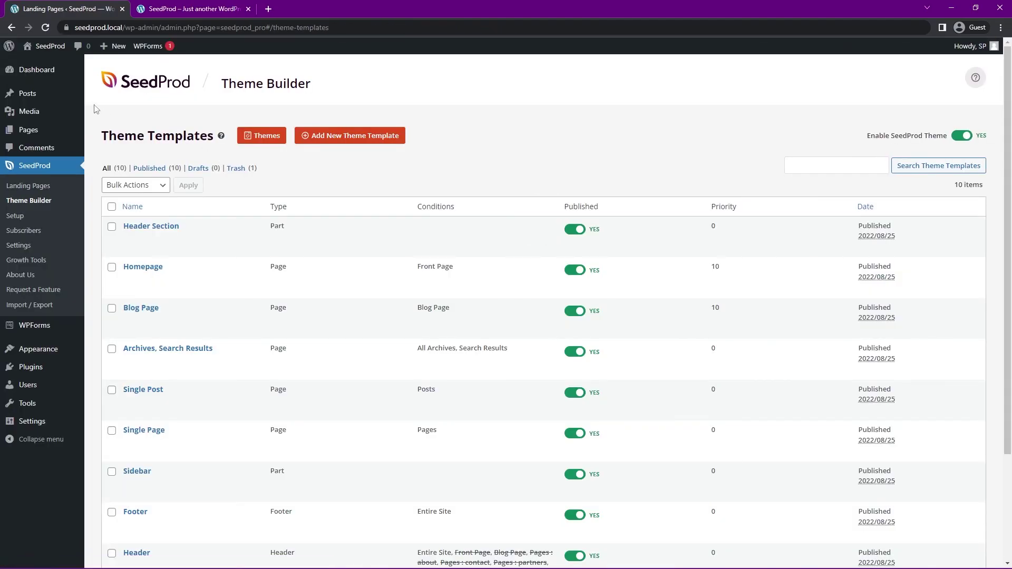
- Reload the homepage, test the Register and Partners menu links, and examine the live Register page down to its footer
key(ctrl+Tab)
key(F5)
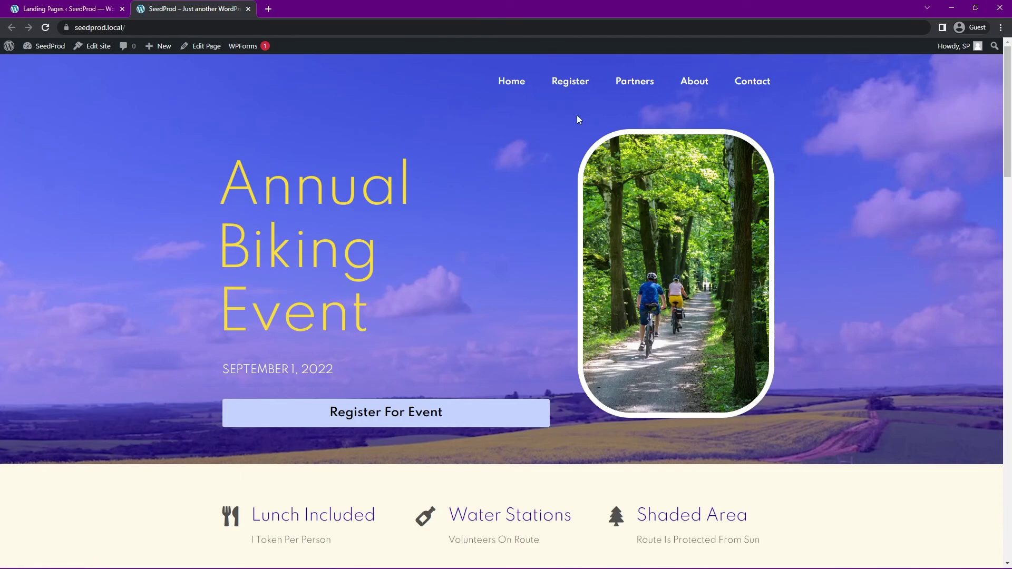
click(571, 81)
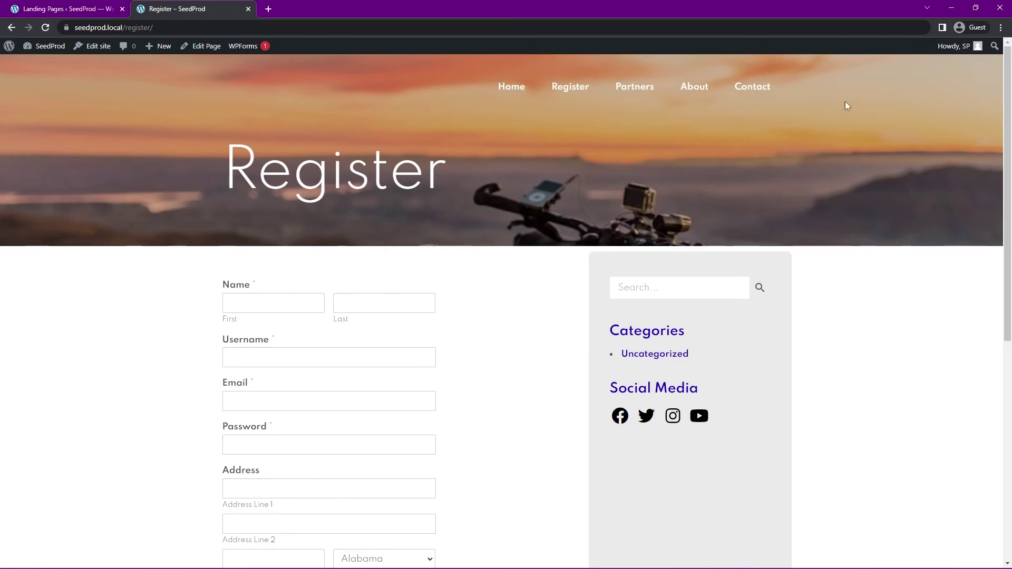
click(632, 90)
click(560, 88)
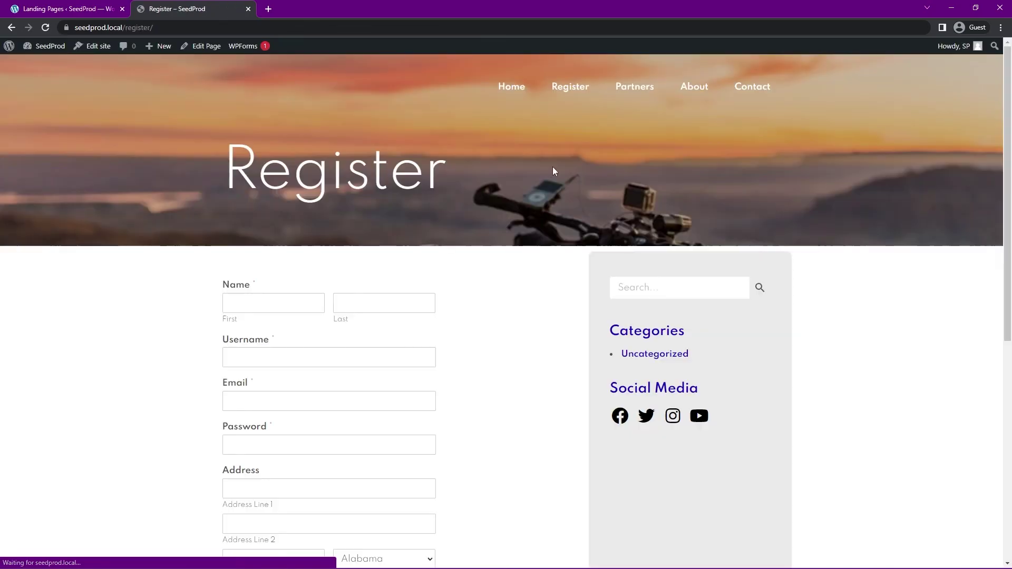
scroll(510, 323, down, 3)
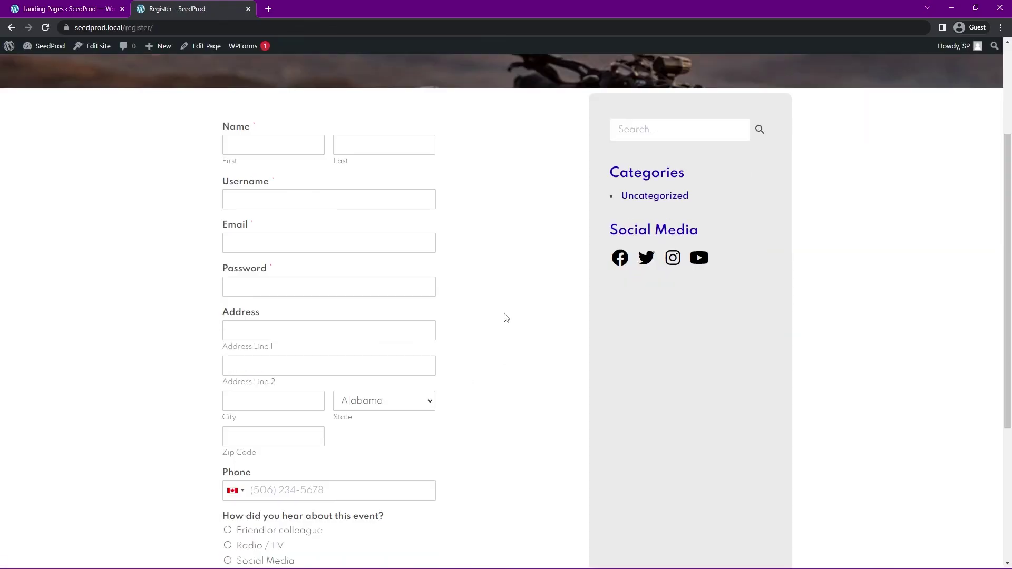
scroll(516, 326, down, 5)
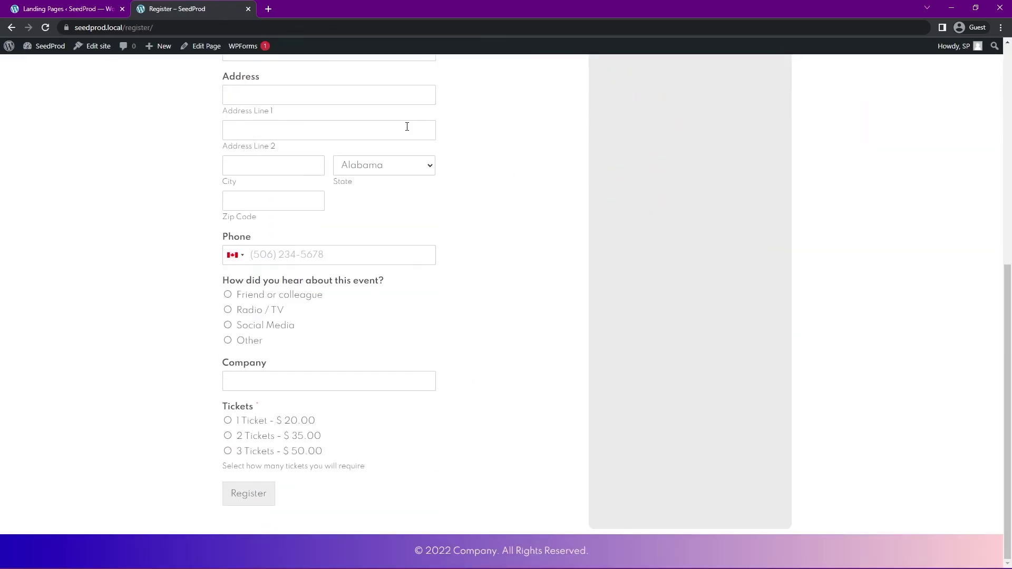
scroll(411, 416, up, 7)
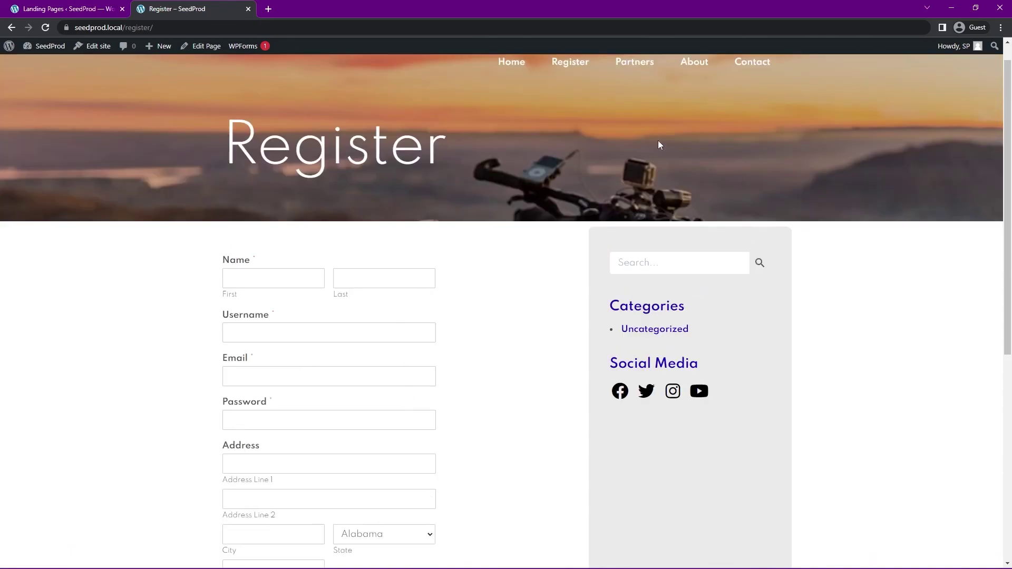
scroll(620, 401, down, 7)
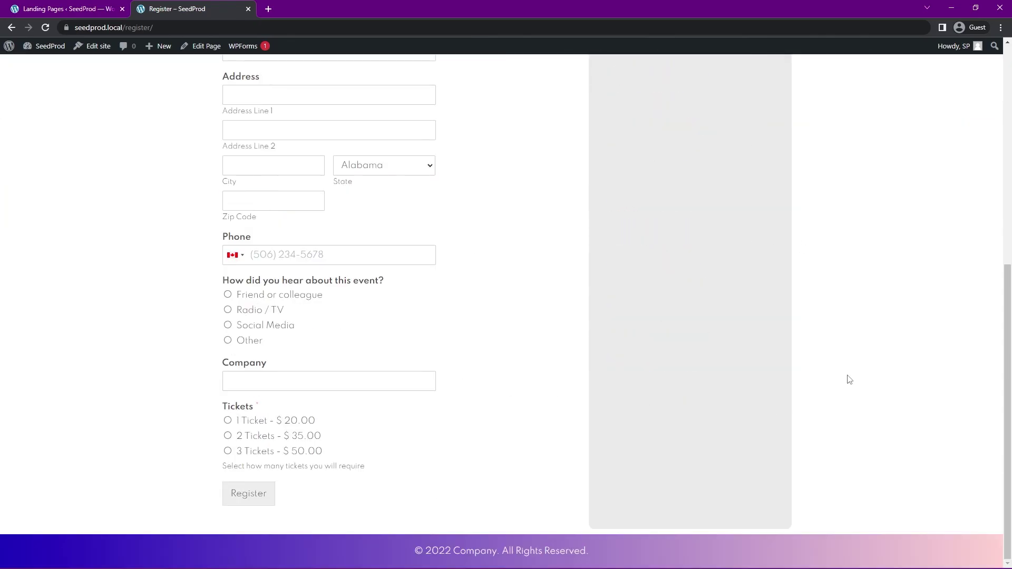